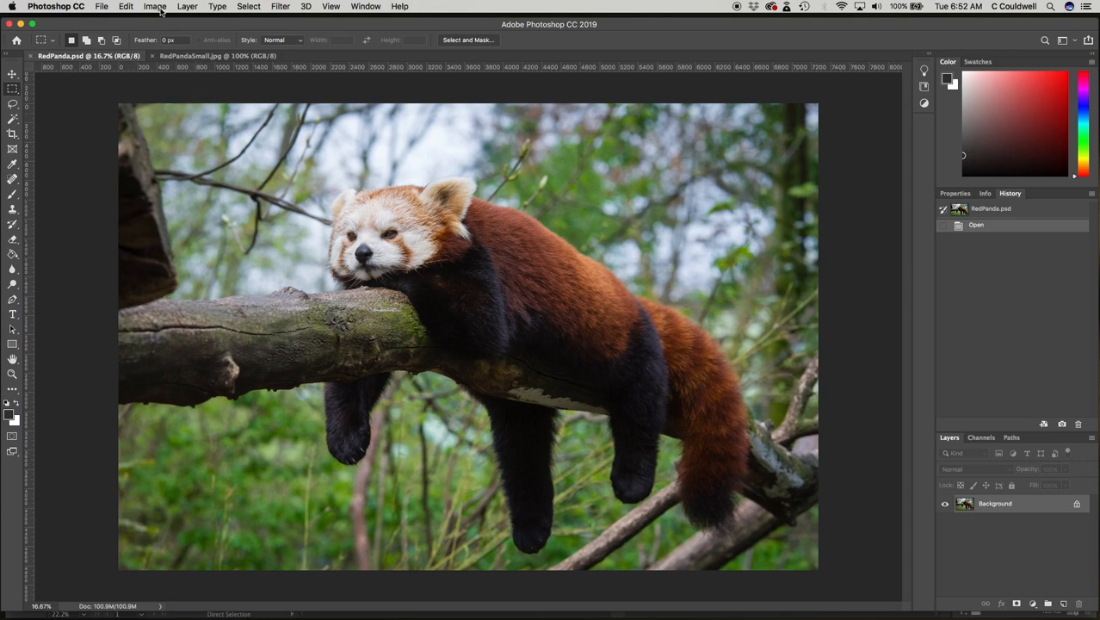
Check the pixel dimensions and resolution of RedPanda.psd in Image Size
click(154, 7)
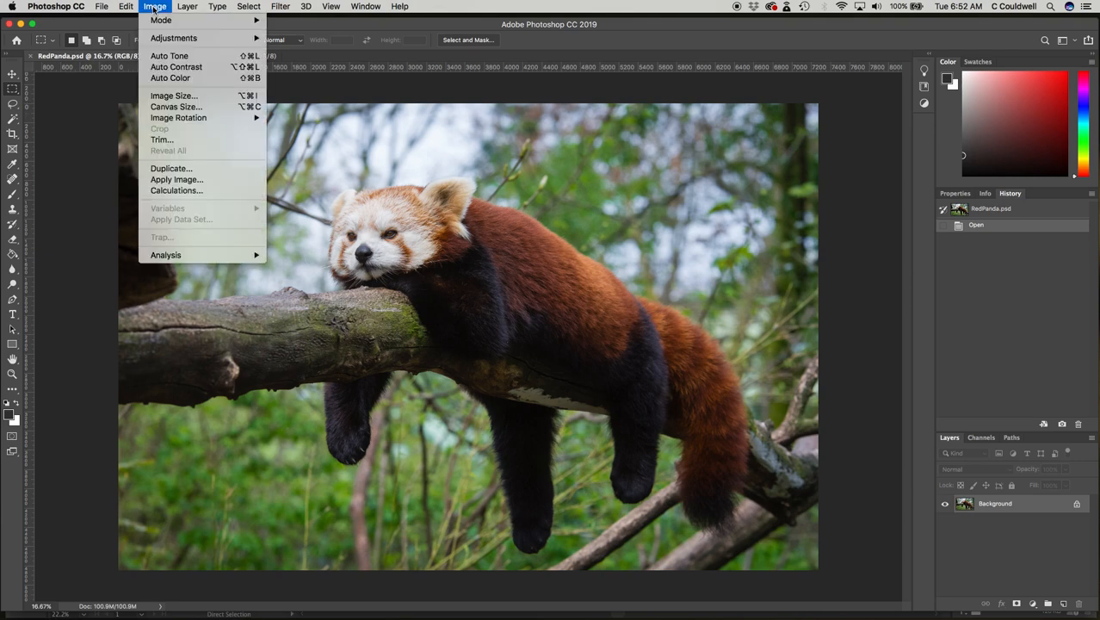
click(170, 96)
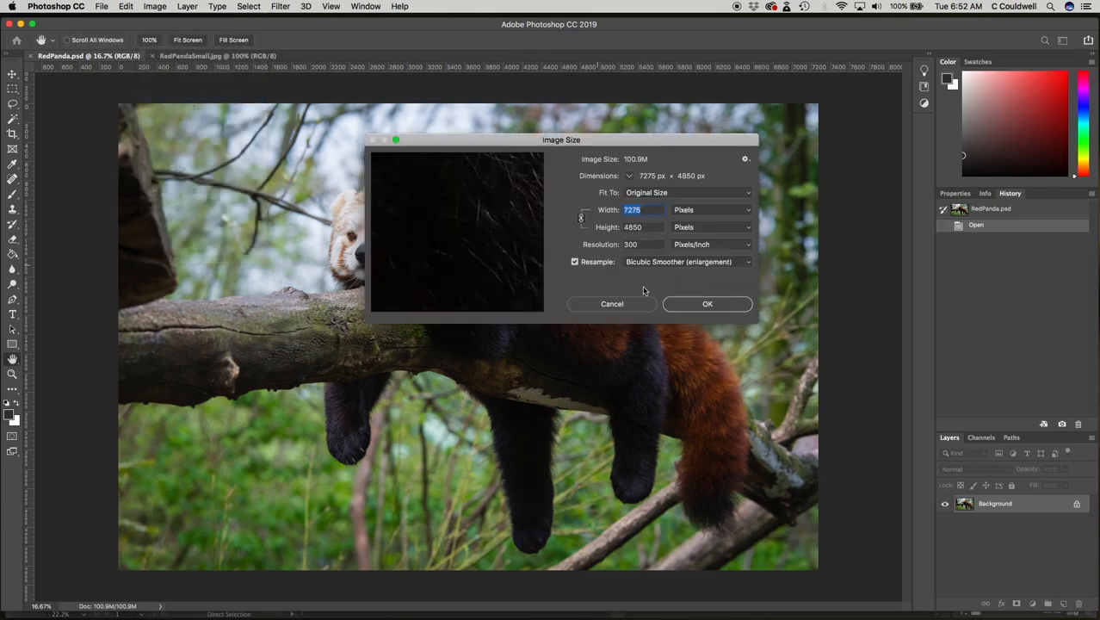
click(701, 304)
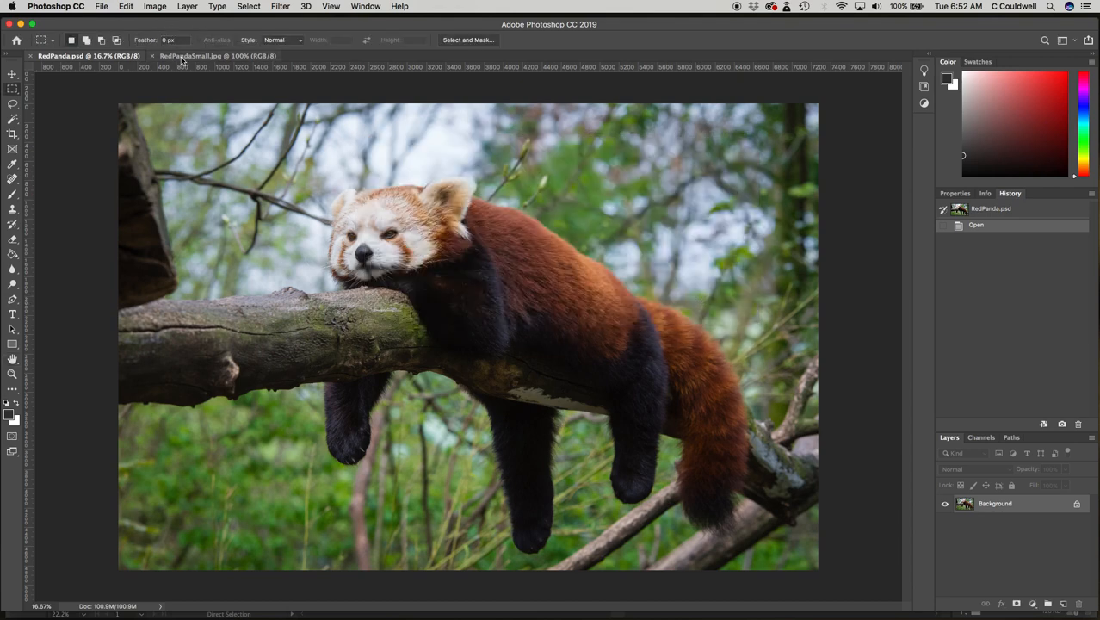
Check the pixel dimensions and resolution of RedPandaSmall.jpg in Image Size
click(182, 57)
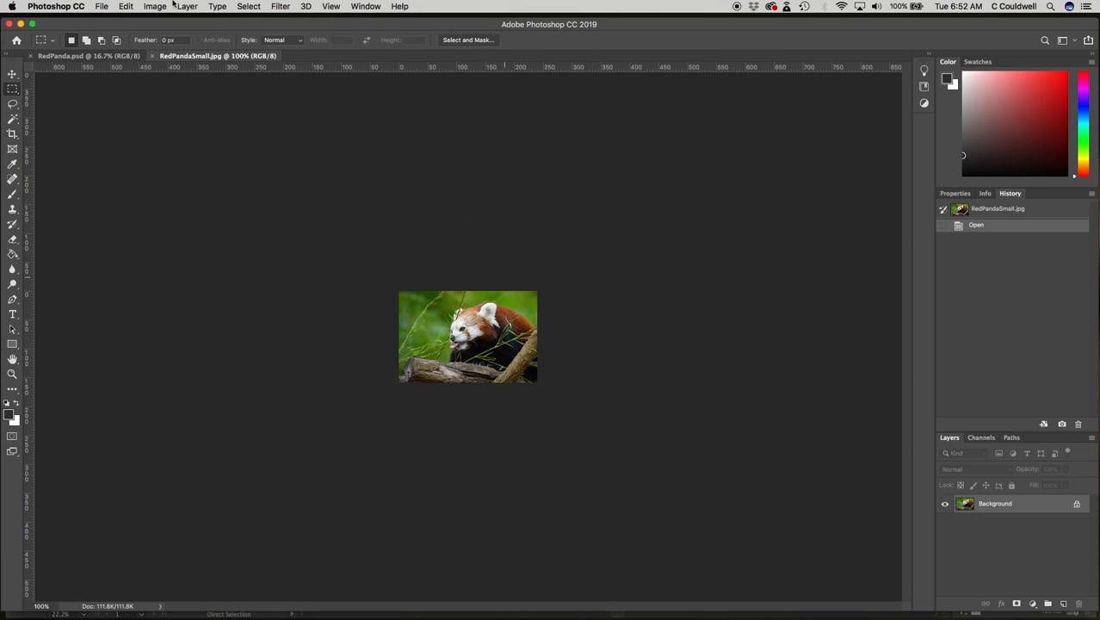
click(156, 8)
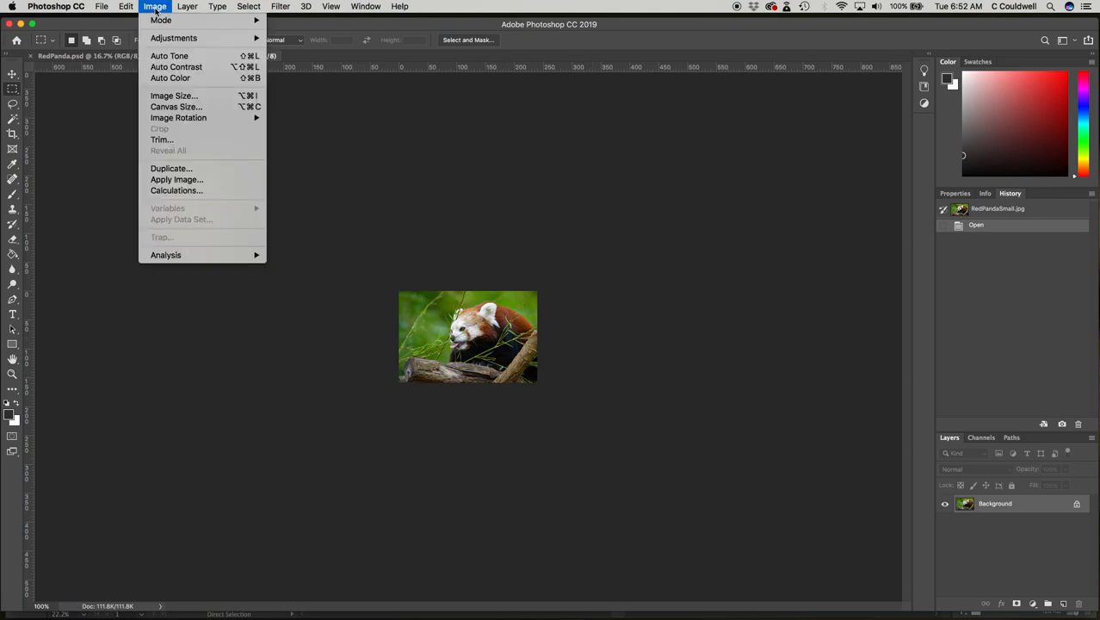
click(173, 96)
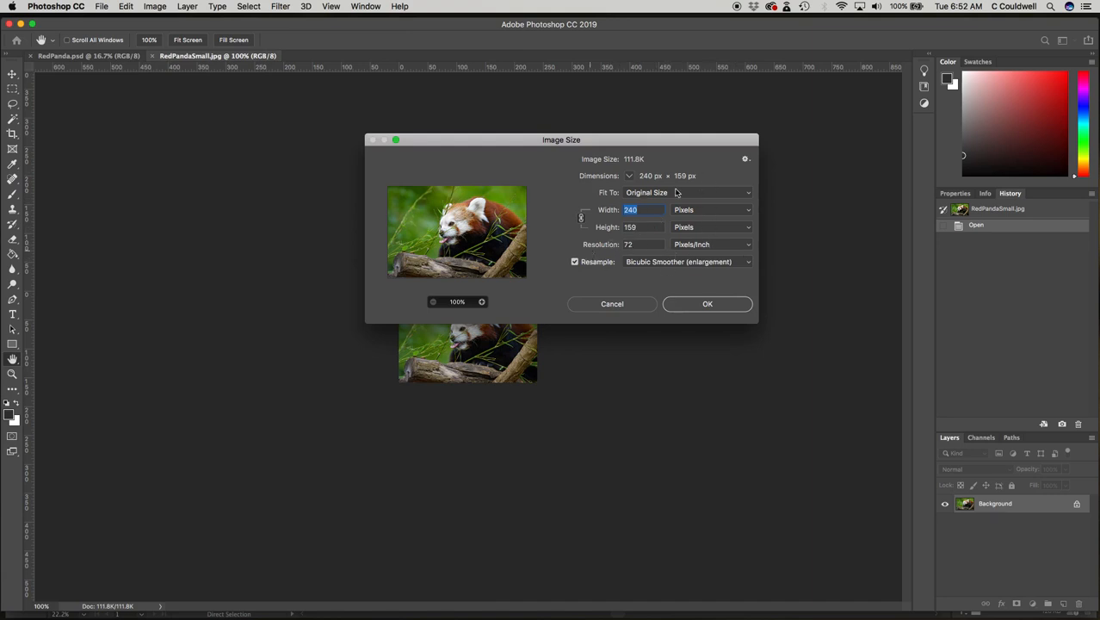
click(719, 305)
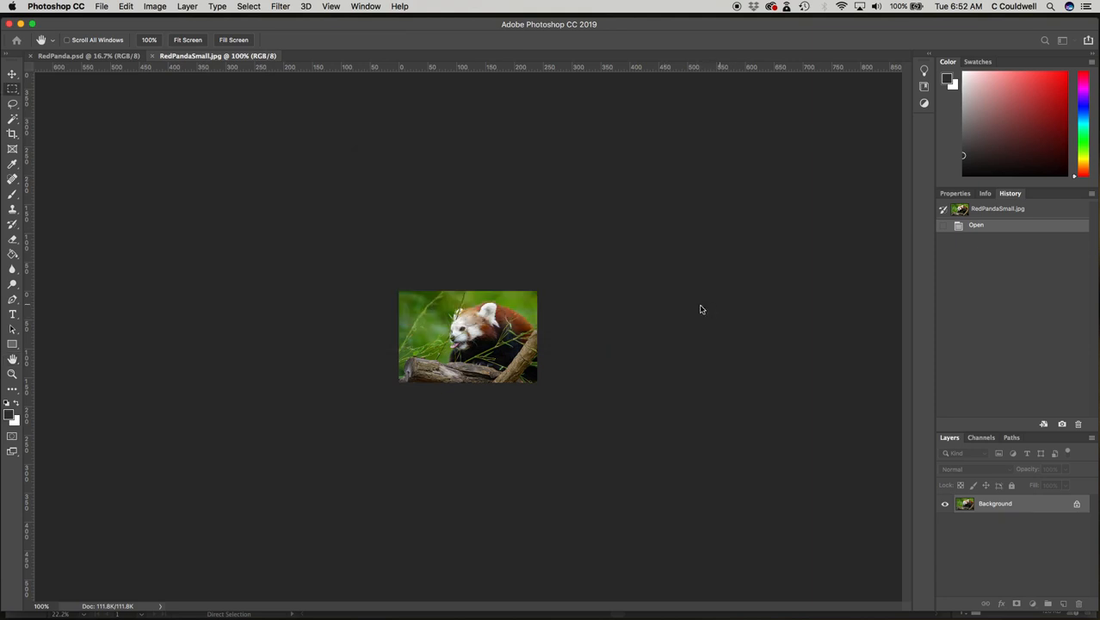
Return to RedPanda.psd and review its image size again for comparison with the small image
click(96, 56)
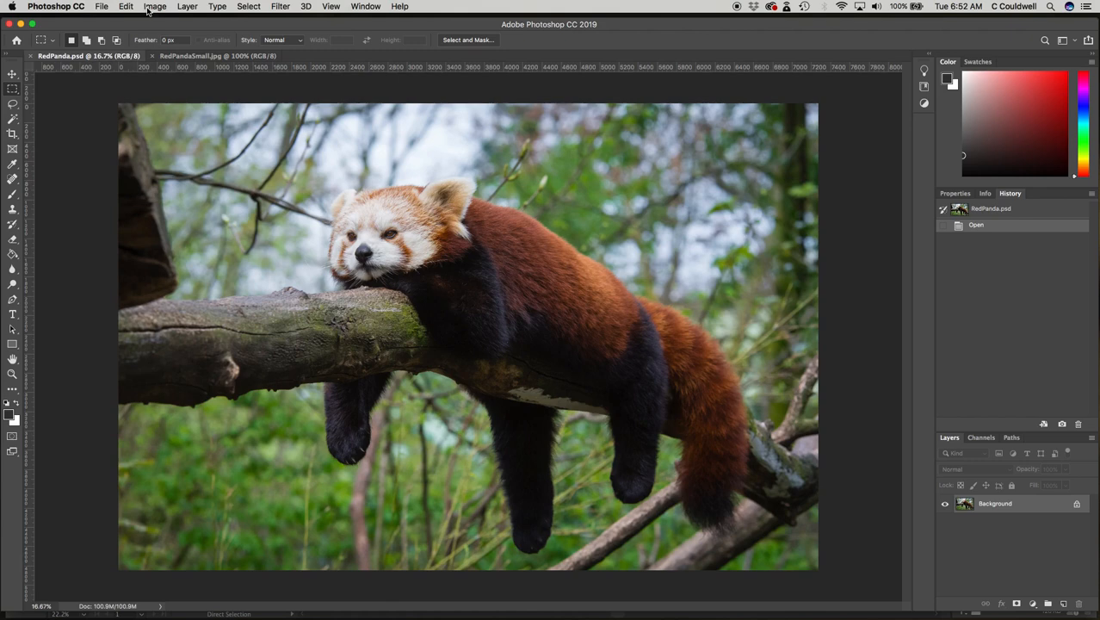
click(155, 6)
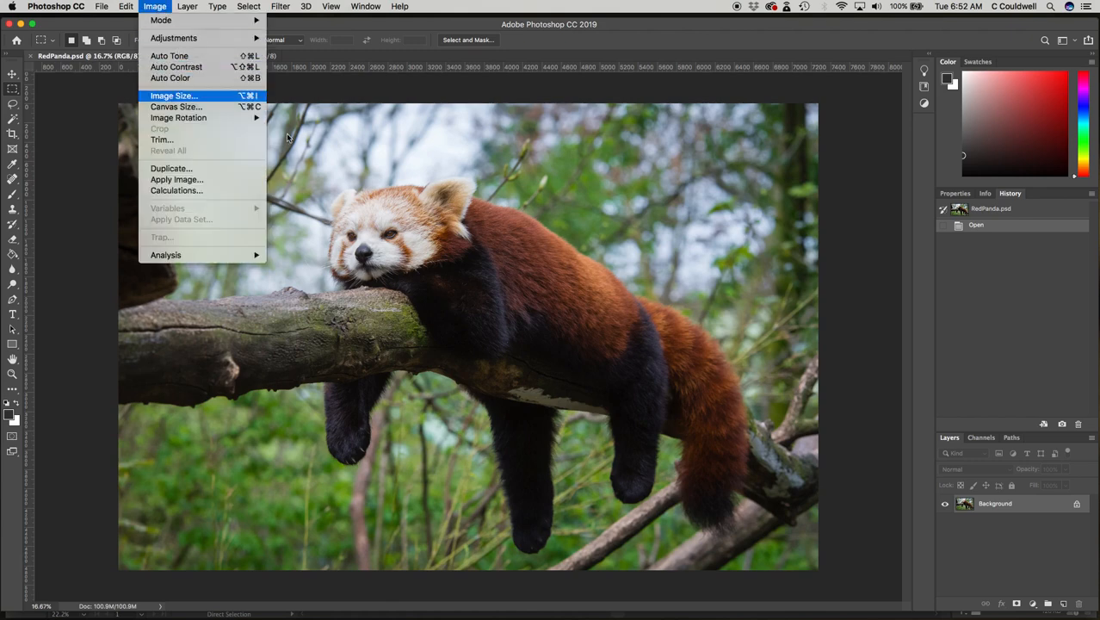
click(186, 95)
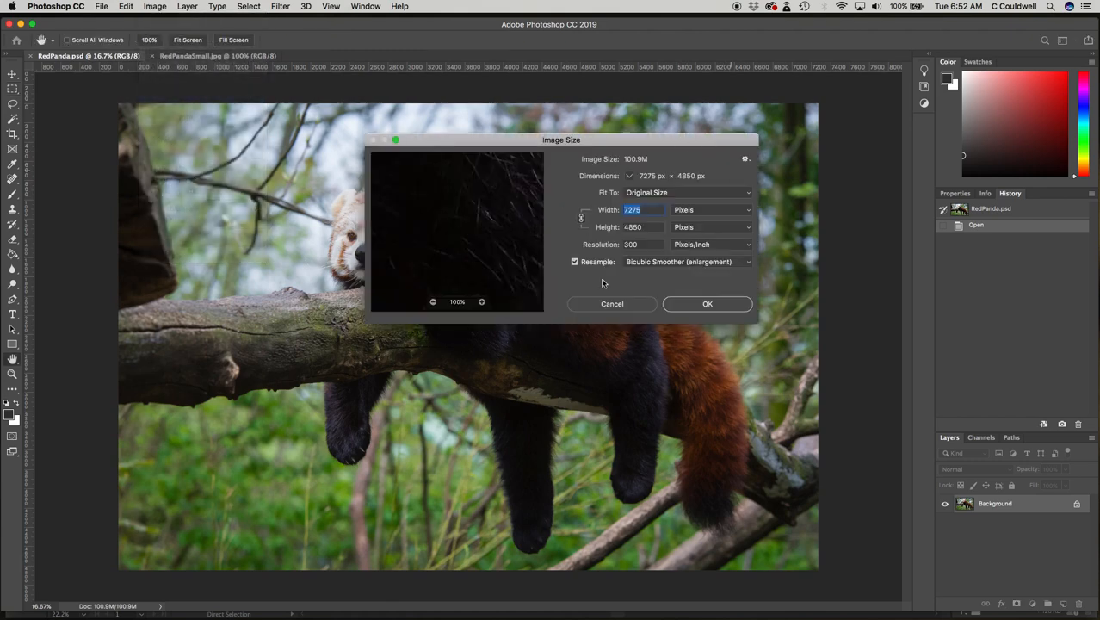
click(717, 305)
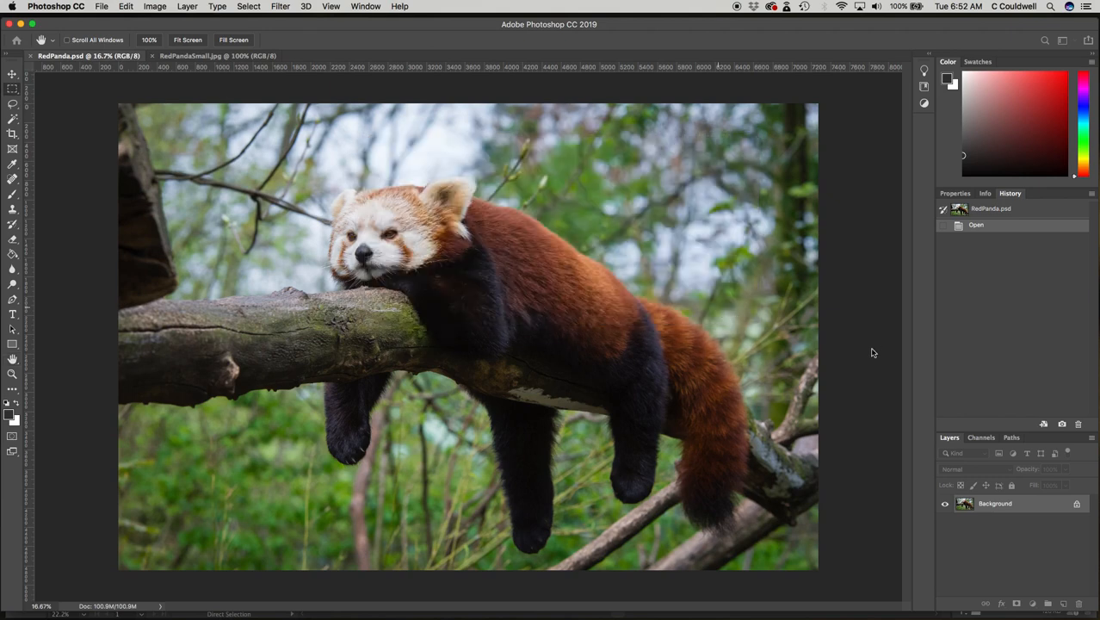
key(m)
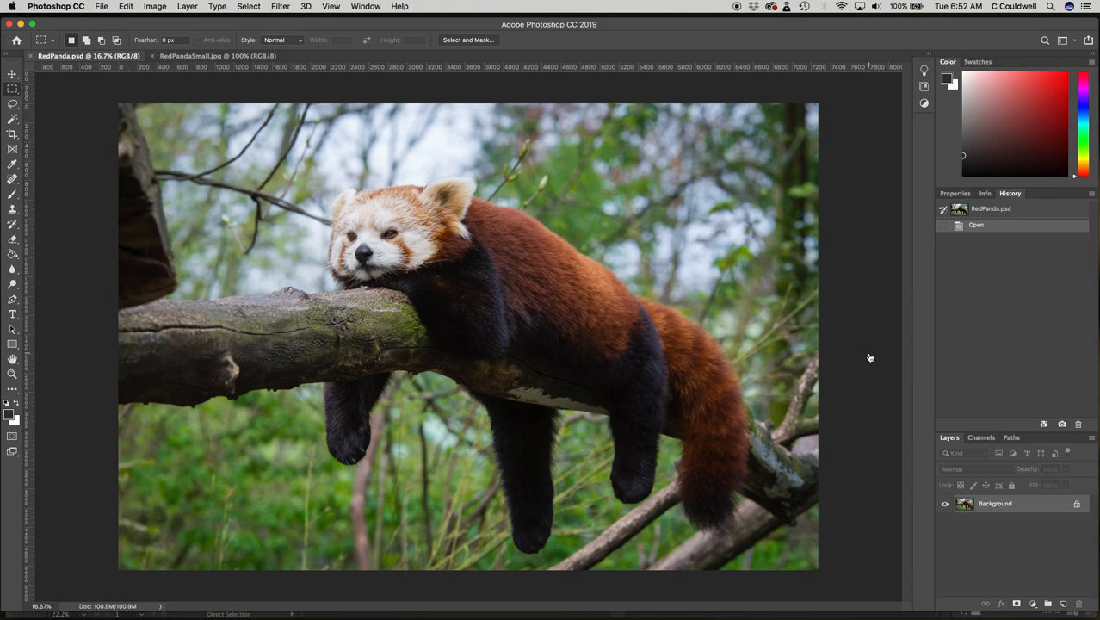
Switch to InDesign and start a new document measured in inches, 24 in wide and 36 in high
key(super+Tab)
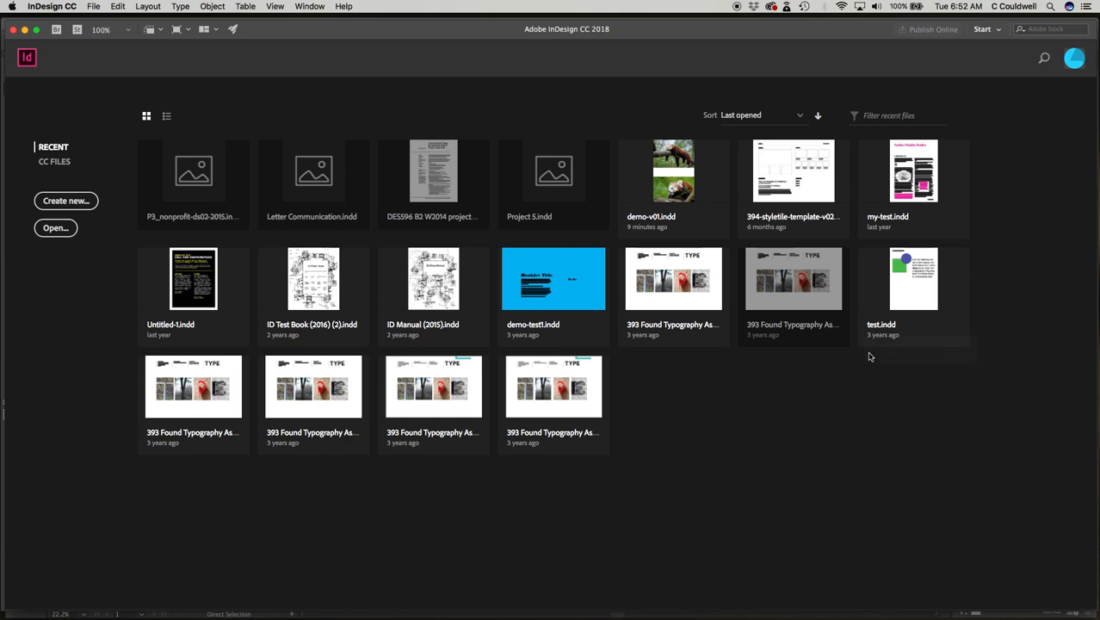
click(67, 203)
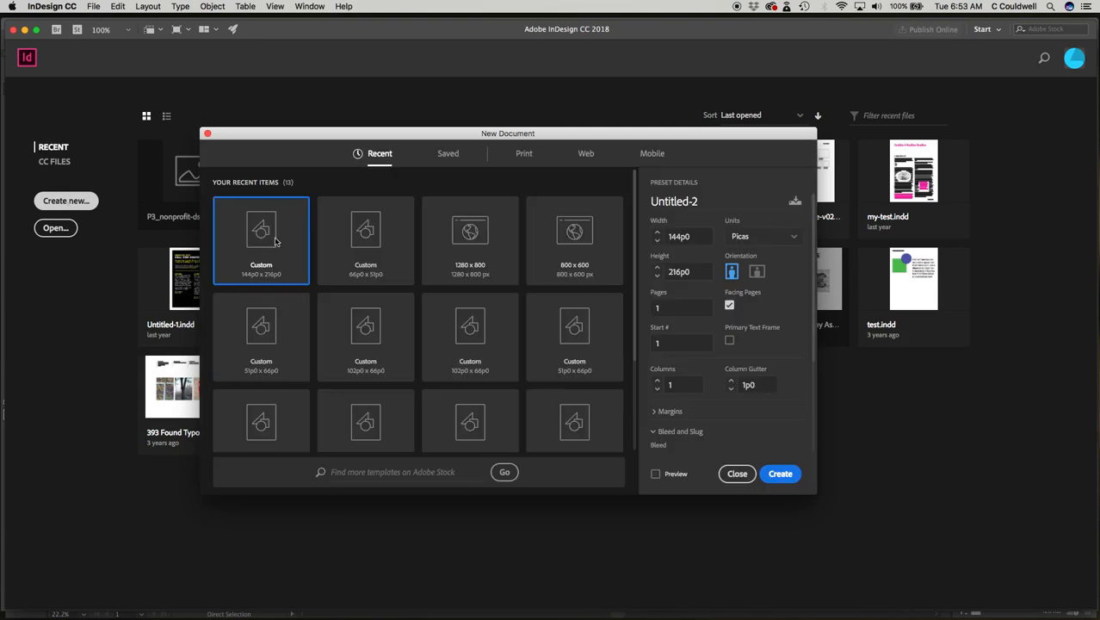
click(794, 237)
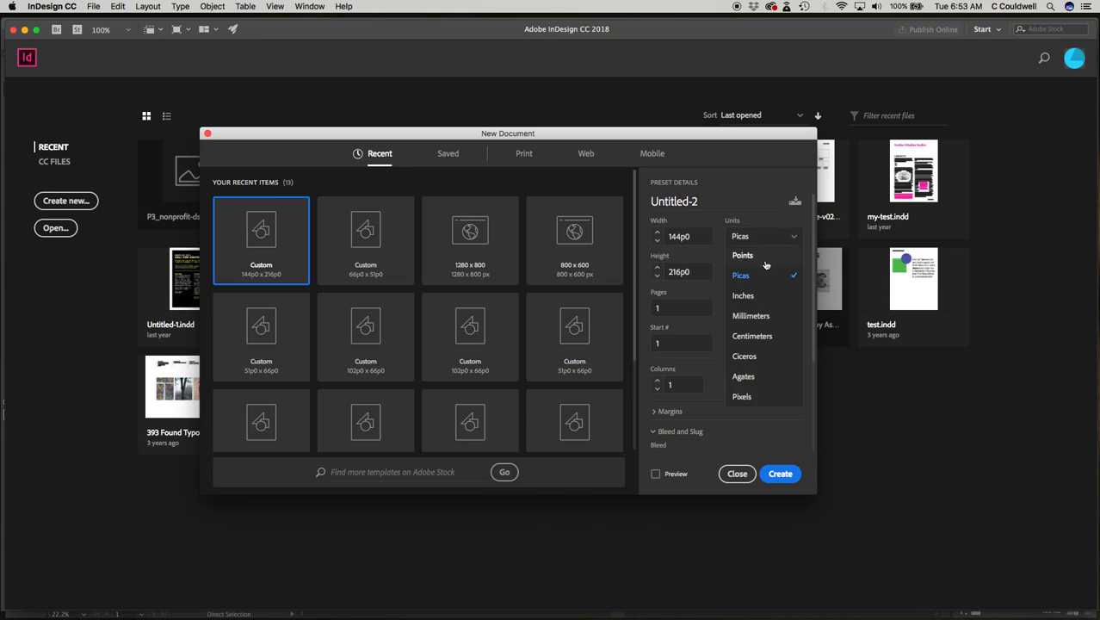
click(744, 296)
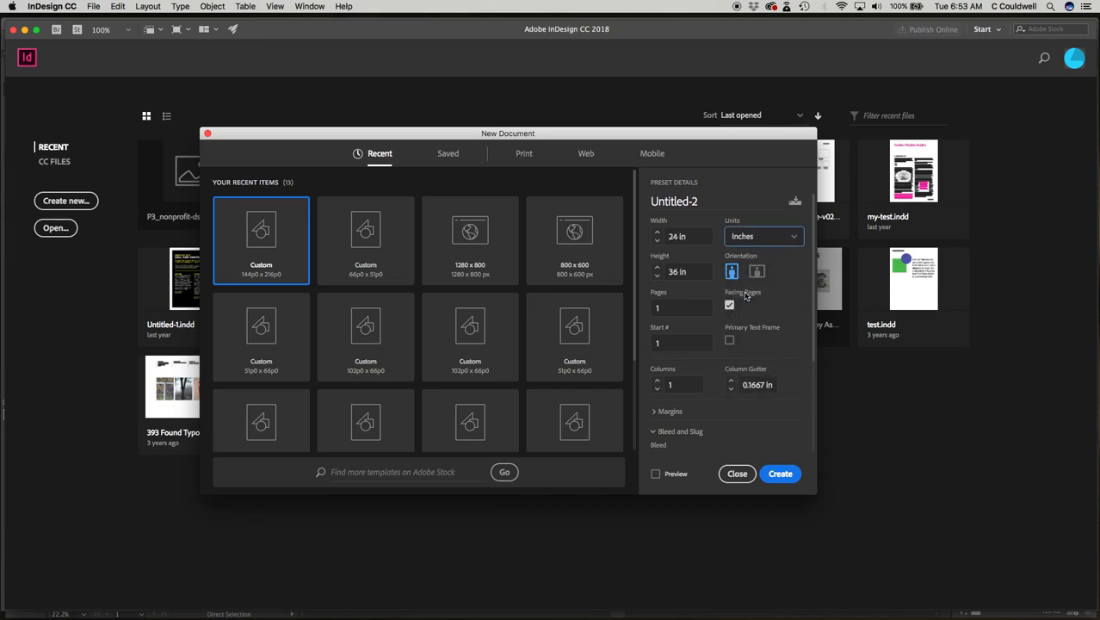
click(688, 238)
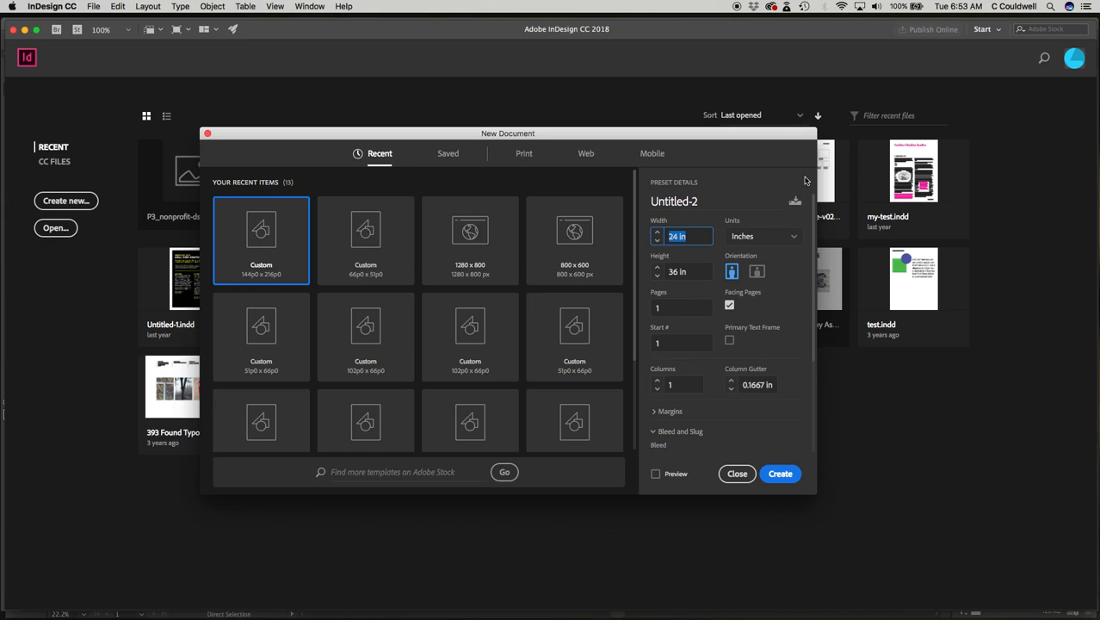
text(24)
key(Tab)
text(36)
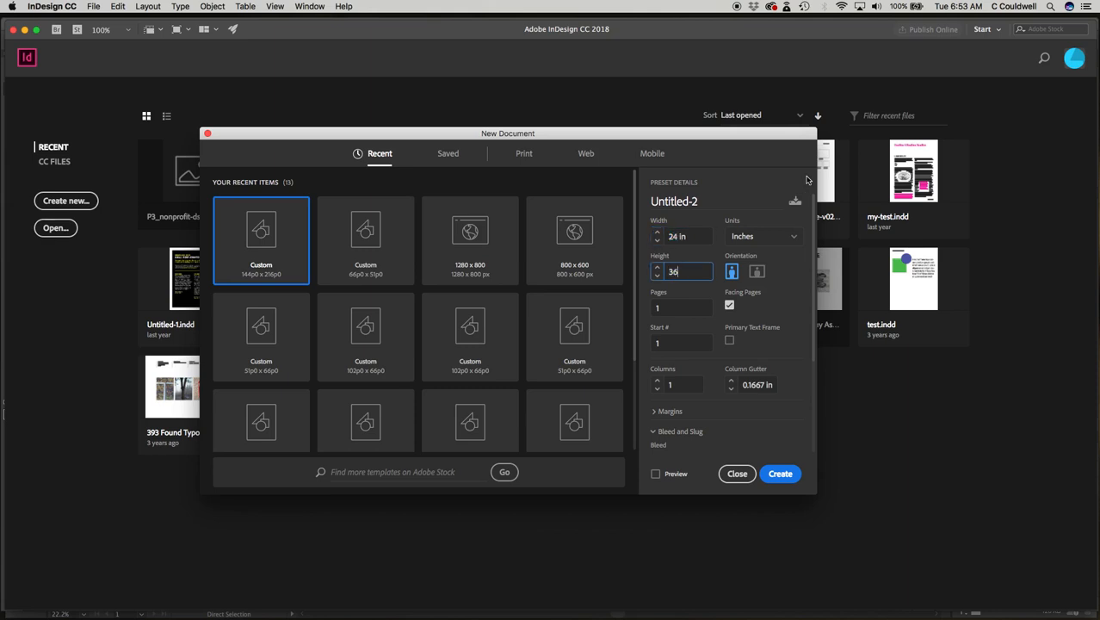
key(Tab)
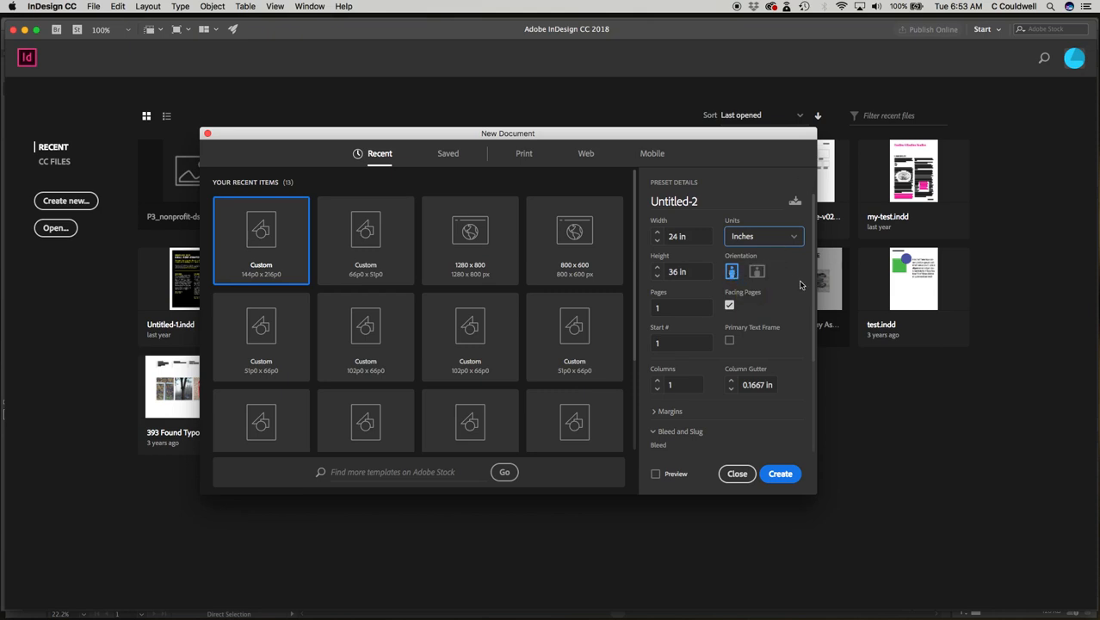
Review the bleed and slug settings and create the document with a 0.125 in bleed on all sides
click(653, 436)
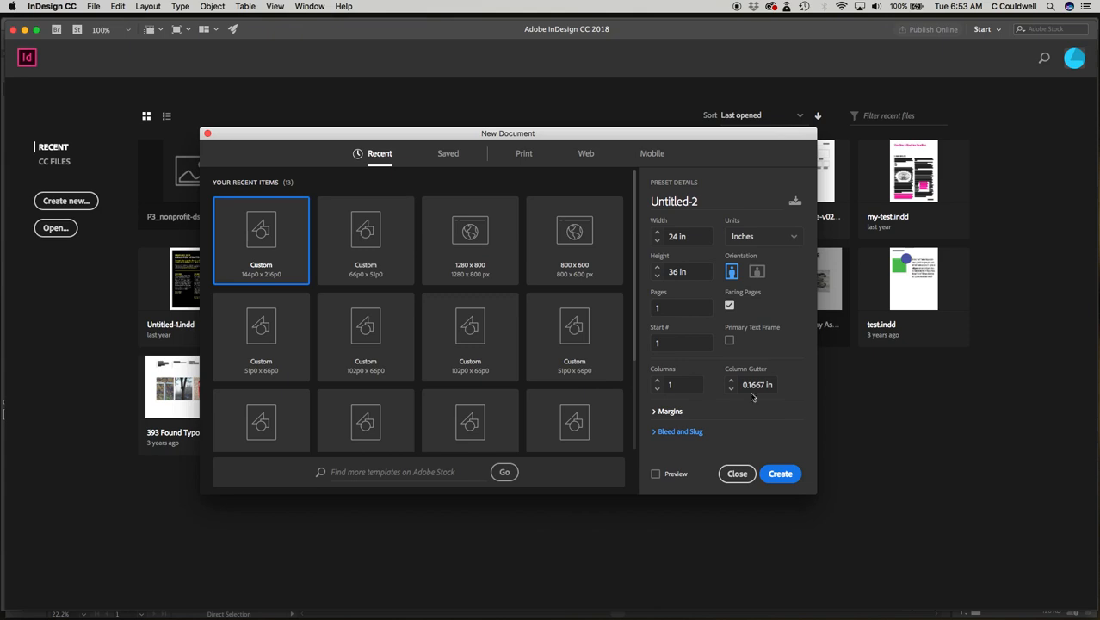
click(668, 434)
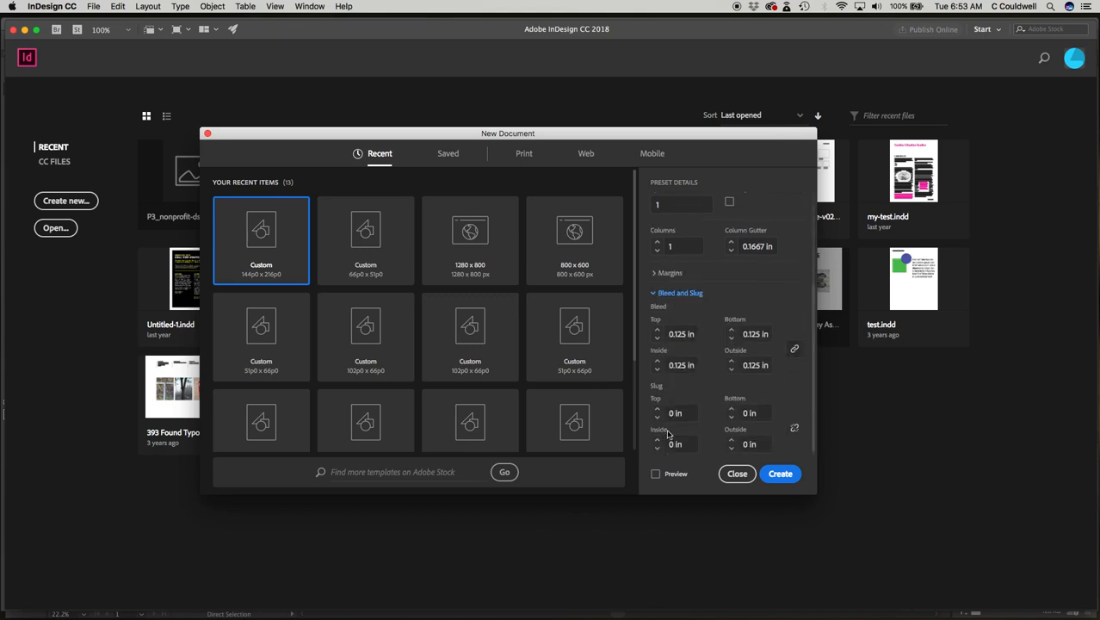
click(680, 334)
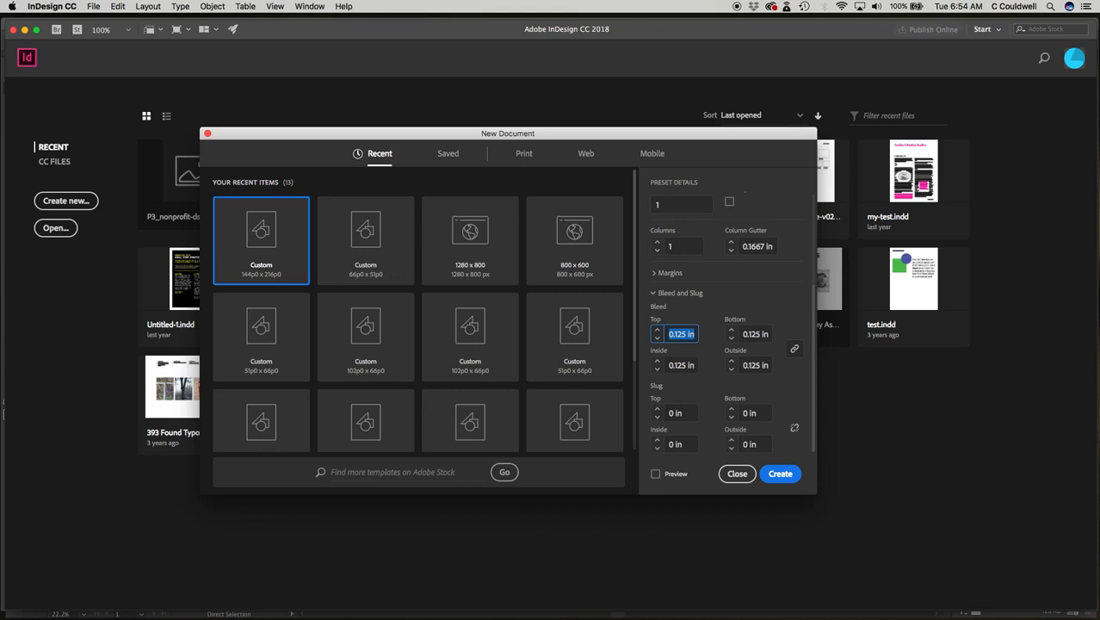
click(780, 474)
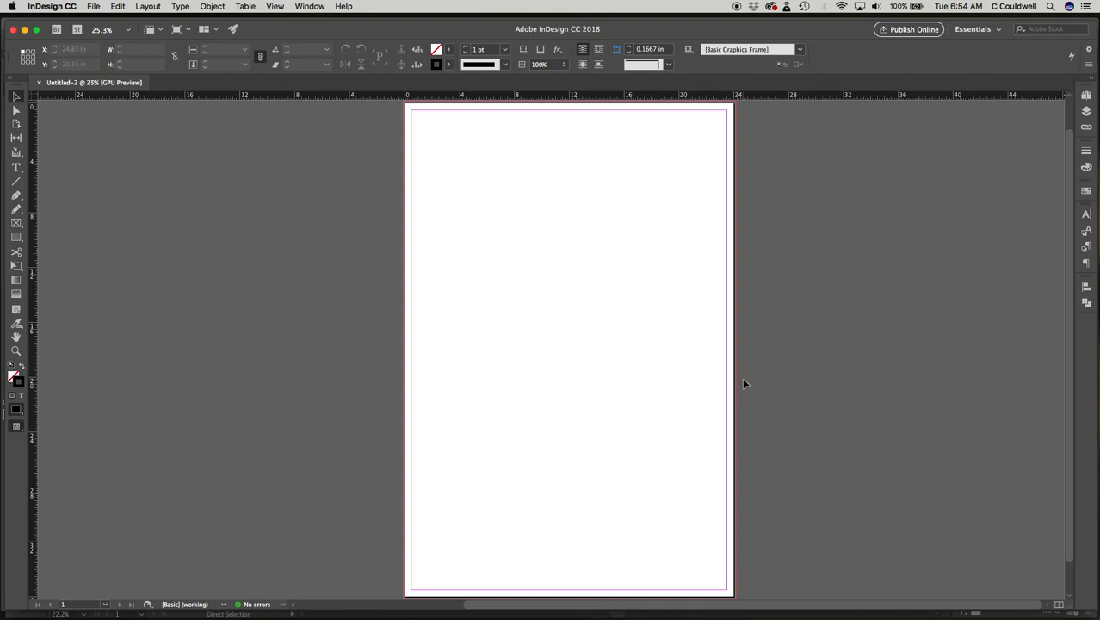
Review the new document's page size, bleed and slug values in Document Setup
scroll(744, 383, left, 5)
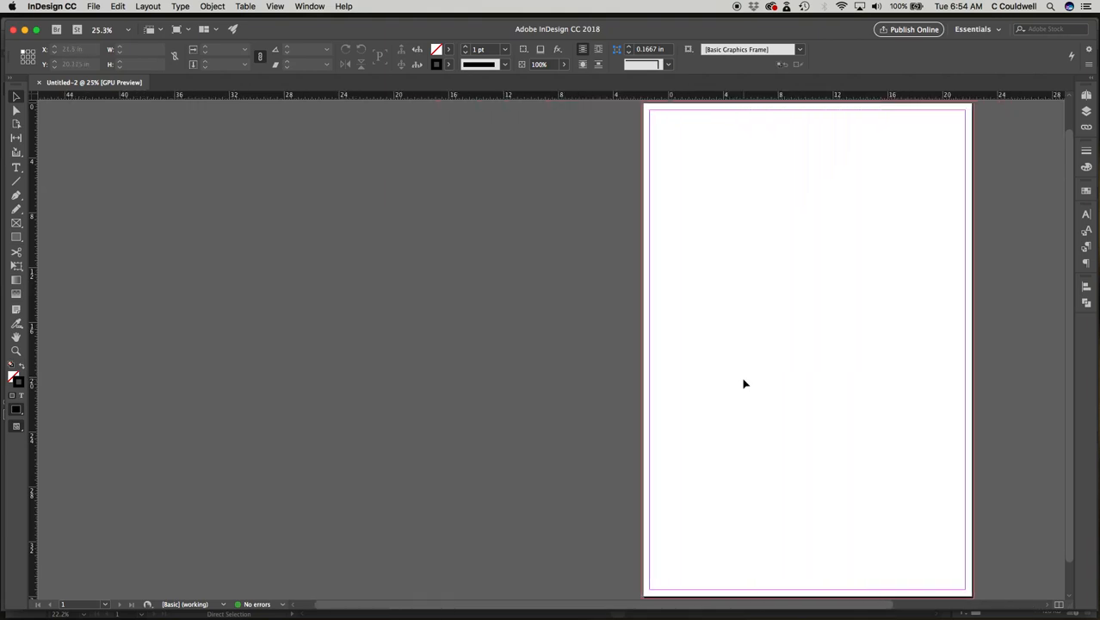
scroll(744, 383, right, 3)
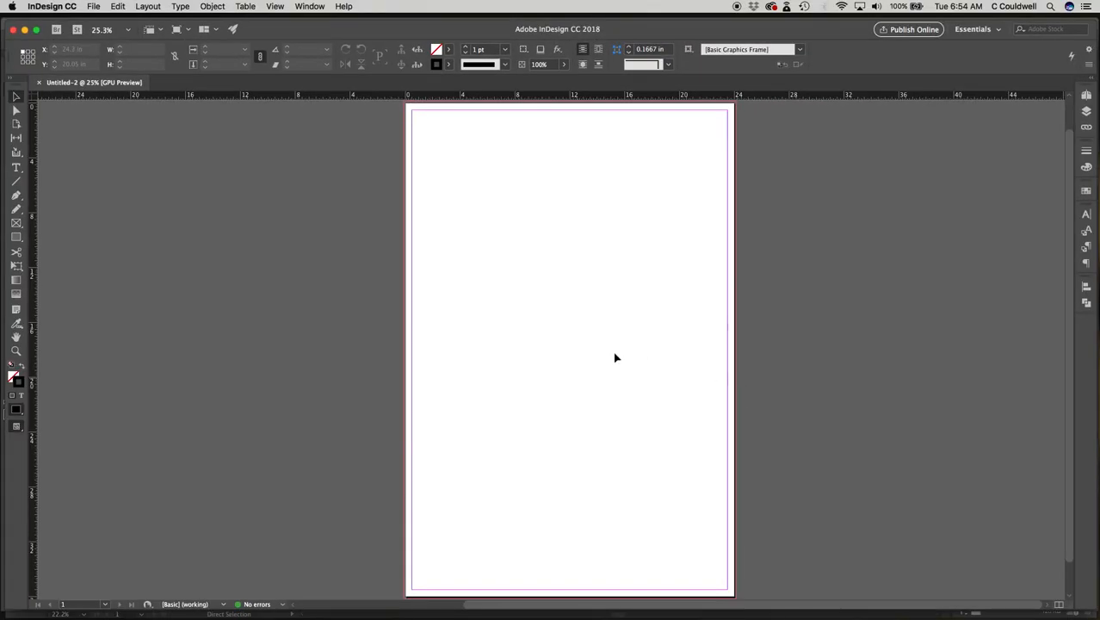
click(94, 7)
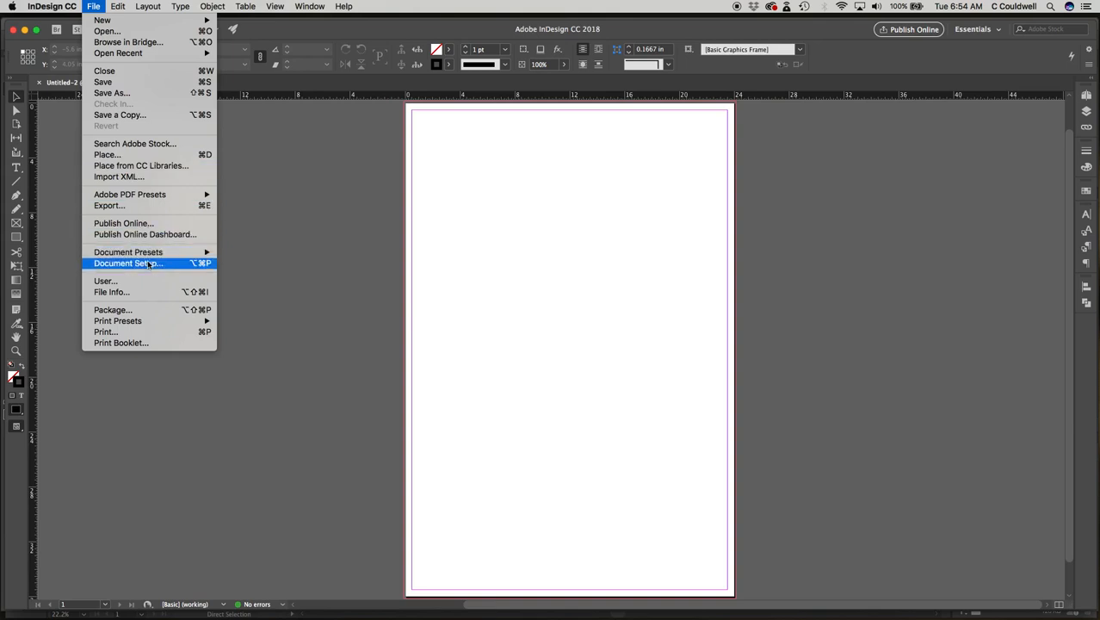
click(148, 264)
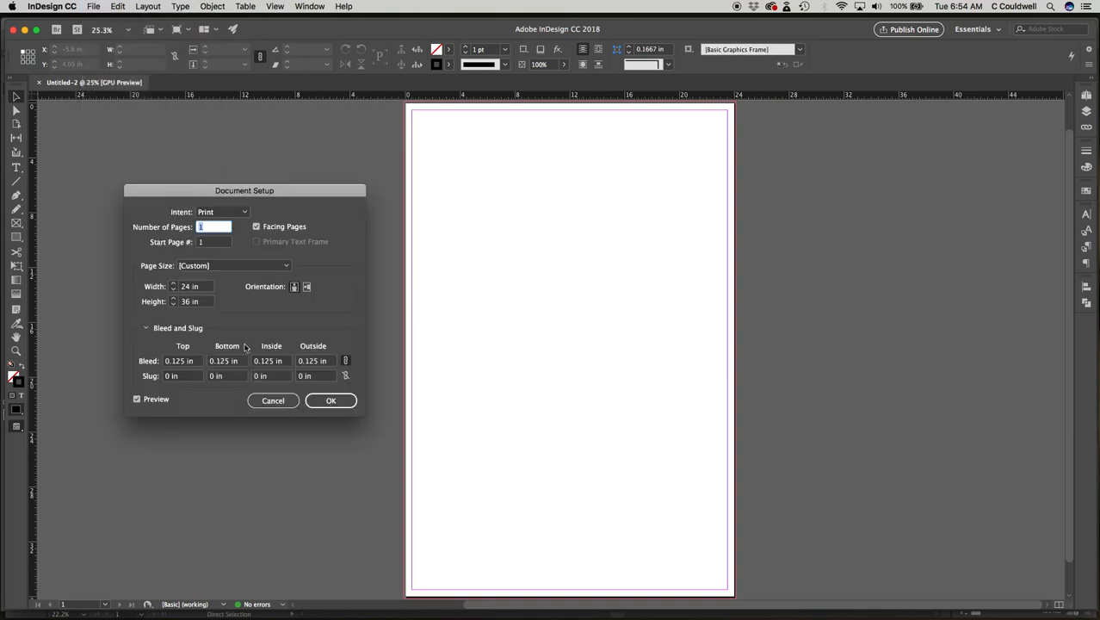
click(335, 403)
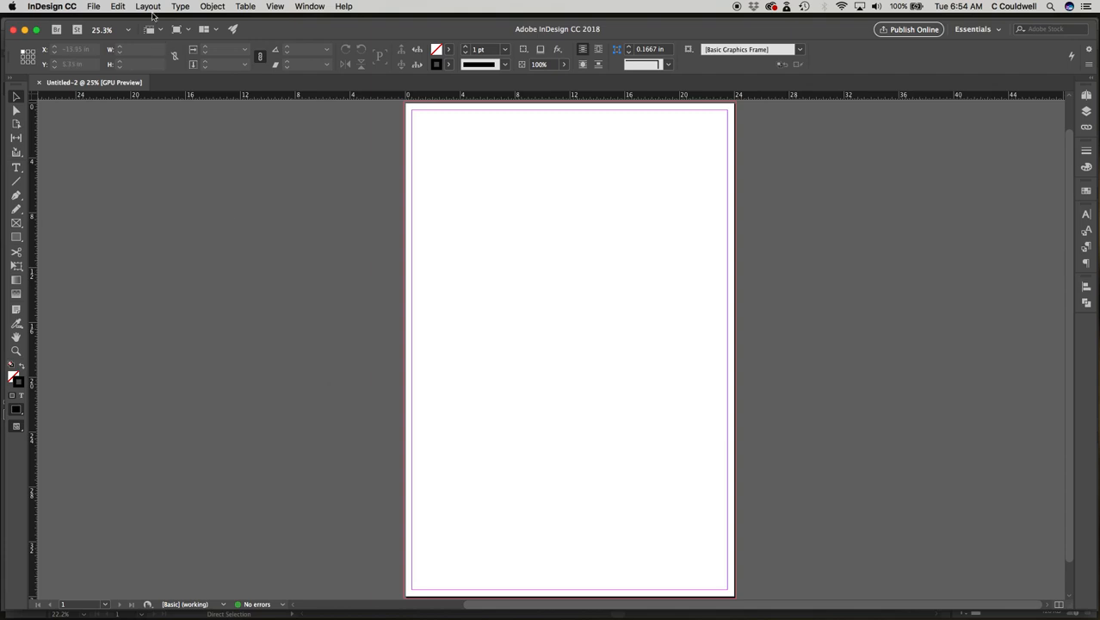
Review the page's margin, column and gutter values in Margins and Columns
click(117, 6)
mouse_move(145, 7)
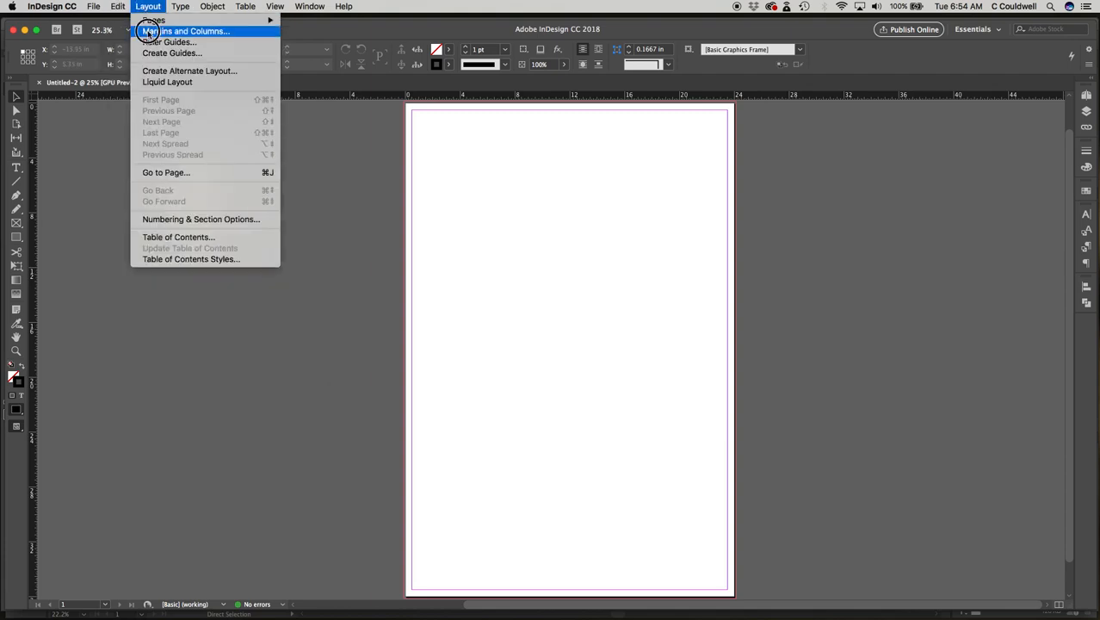
click(164, 31)
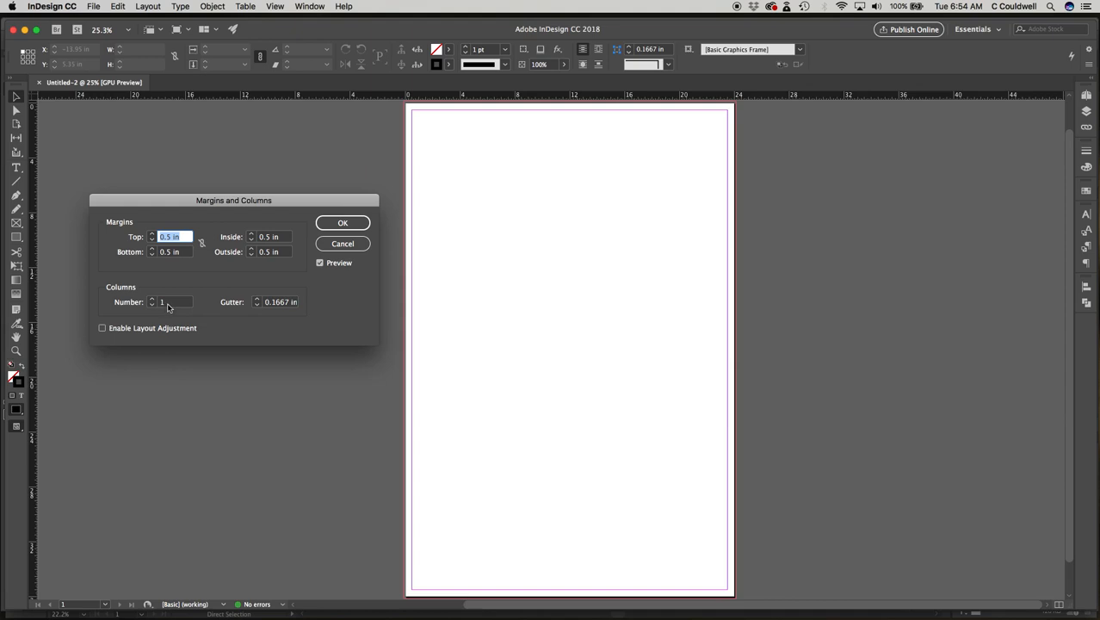
click(336, 223)
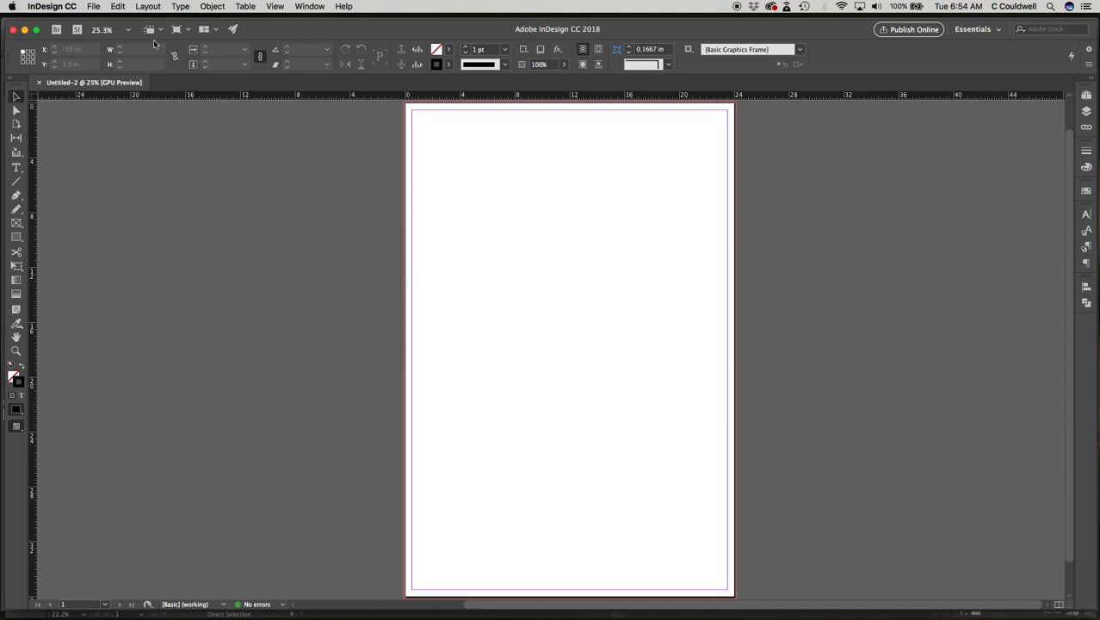
Review the Create Guides options for rows and columns and for fitting guides to the page
click(147, 7)
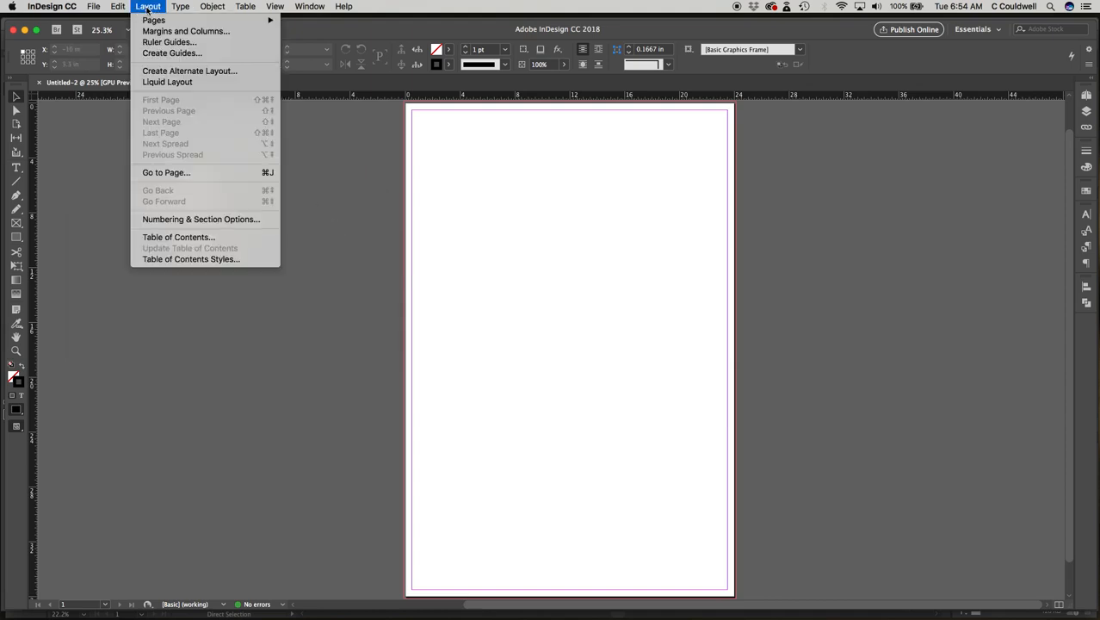
click(164, 54)
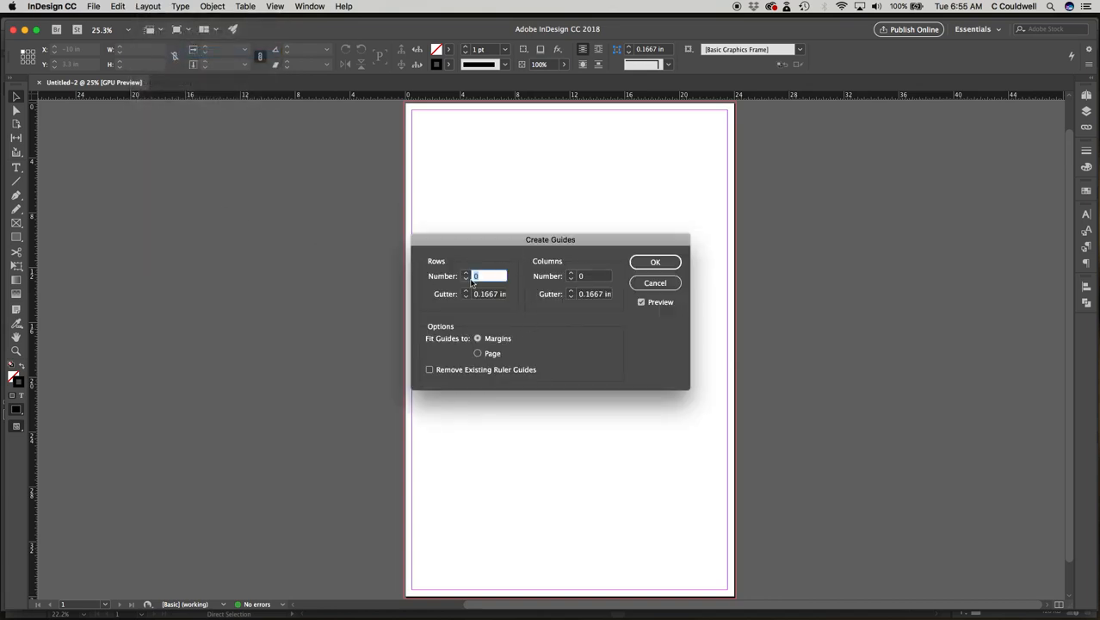
click(477, 355)
click(656, 263)
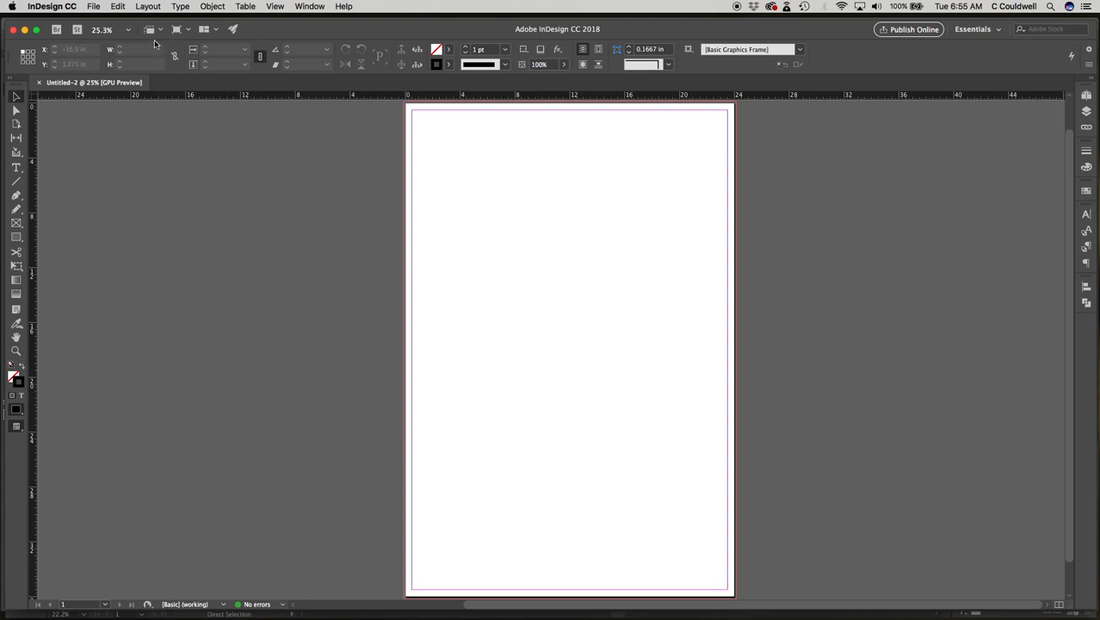
Place RedPanda.psd from the 2020 folder at full size at the page's upper-left corner
click(93, 7)
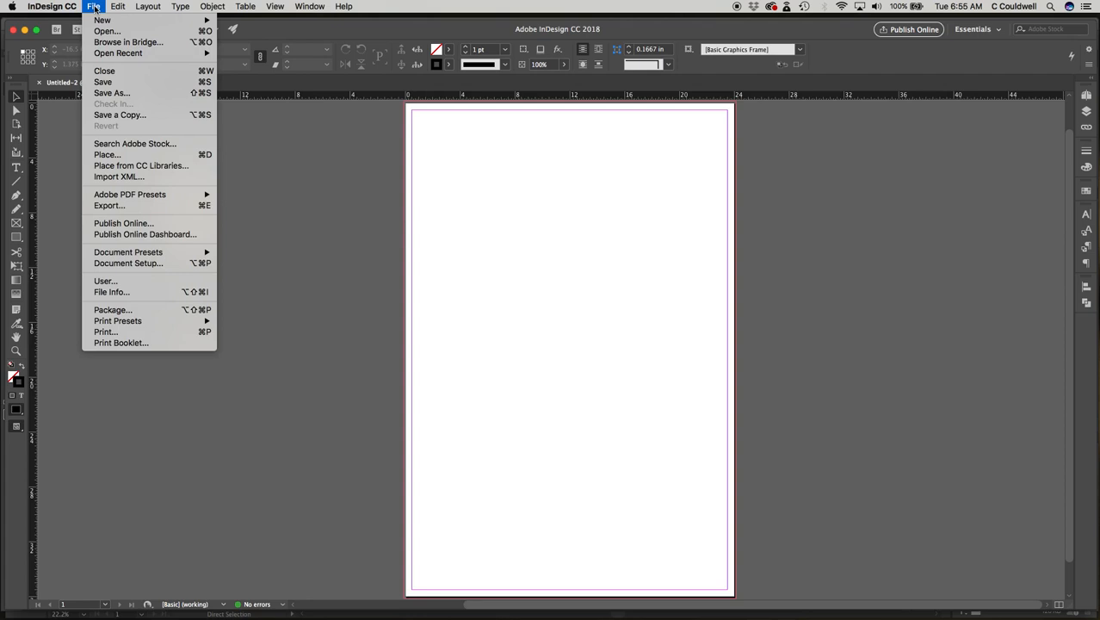
click(112, 155)
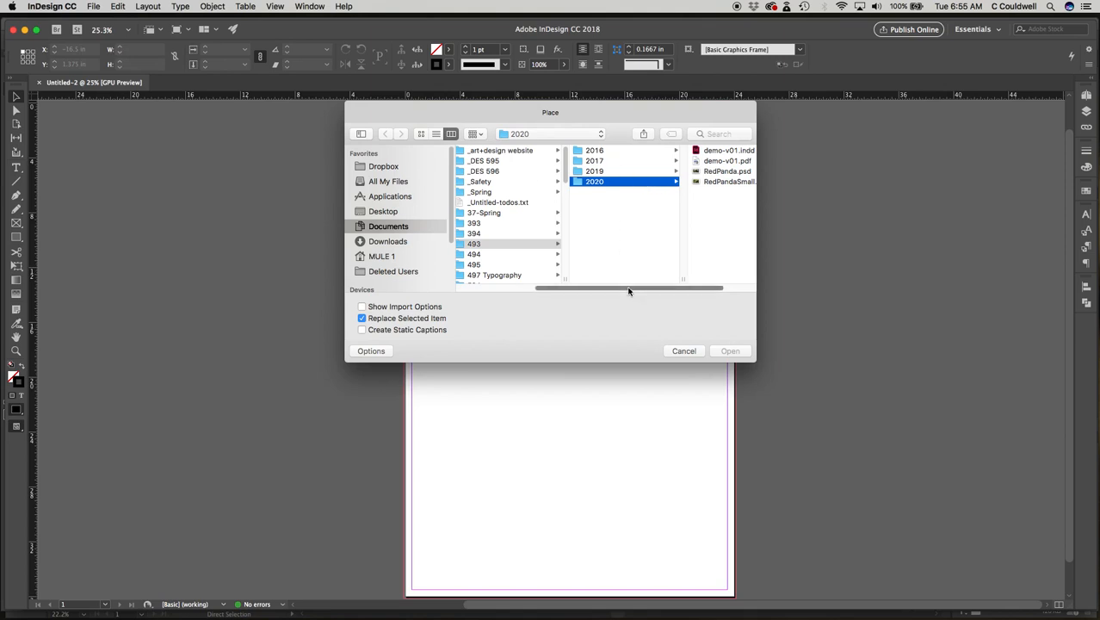
drag(630, 290, 678, 291)
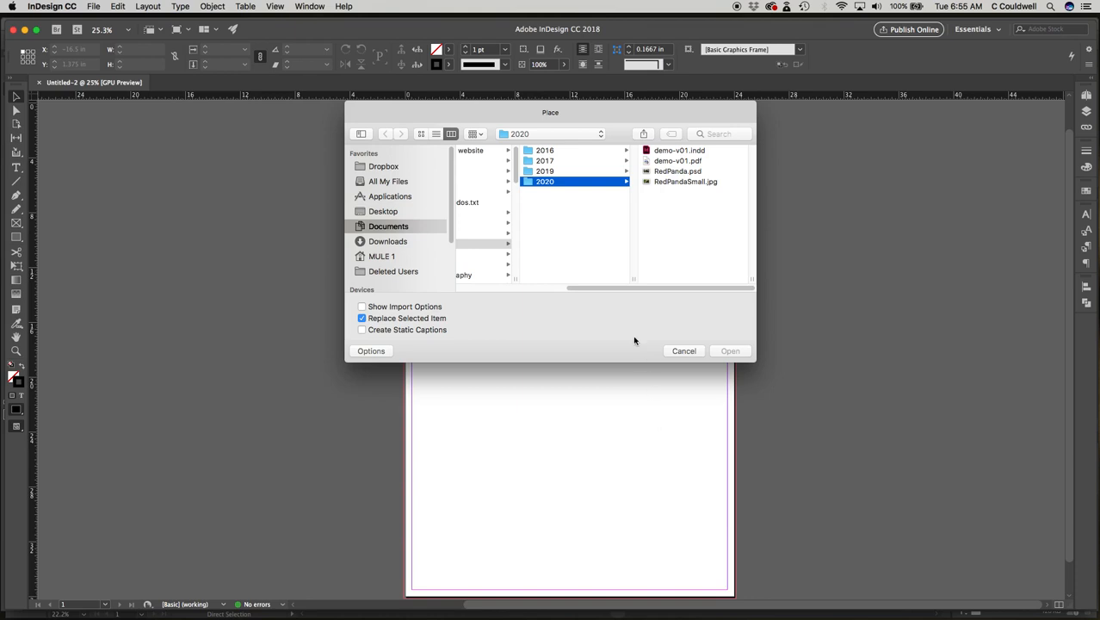
click(673, 172)
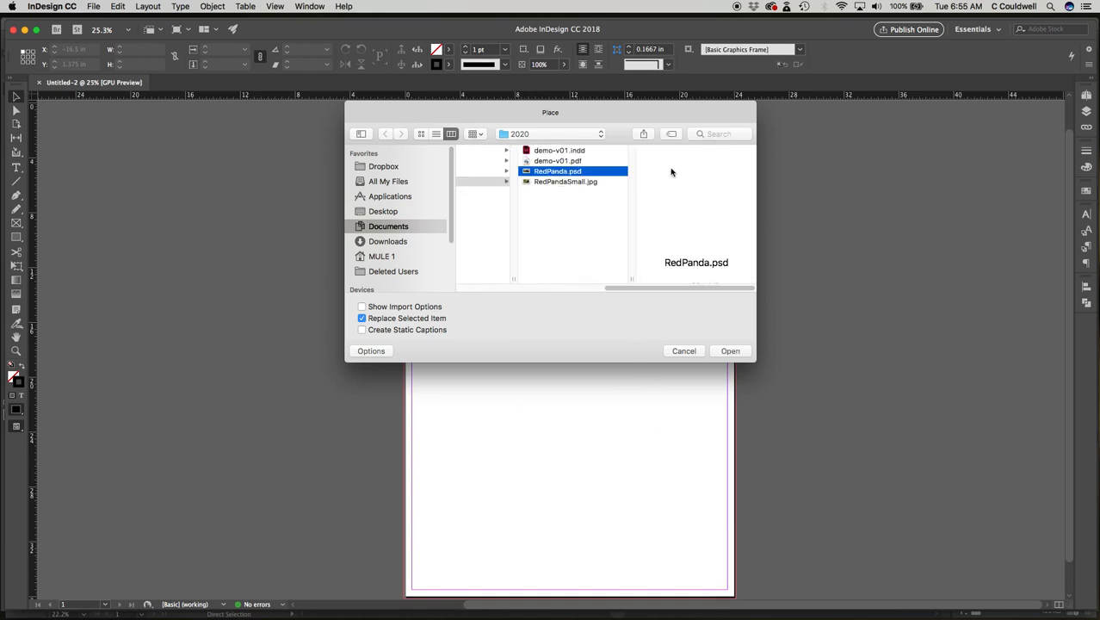
click(731, 351)
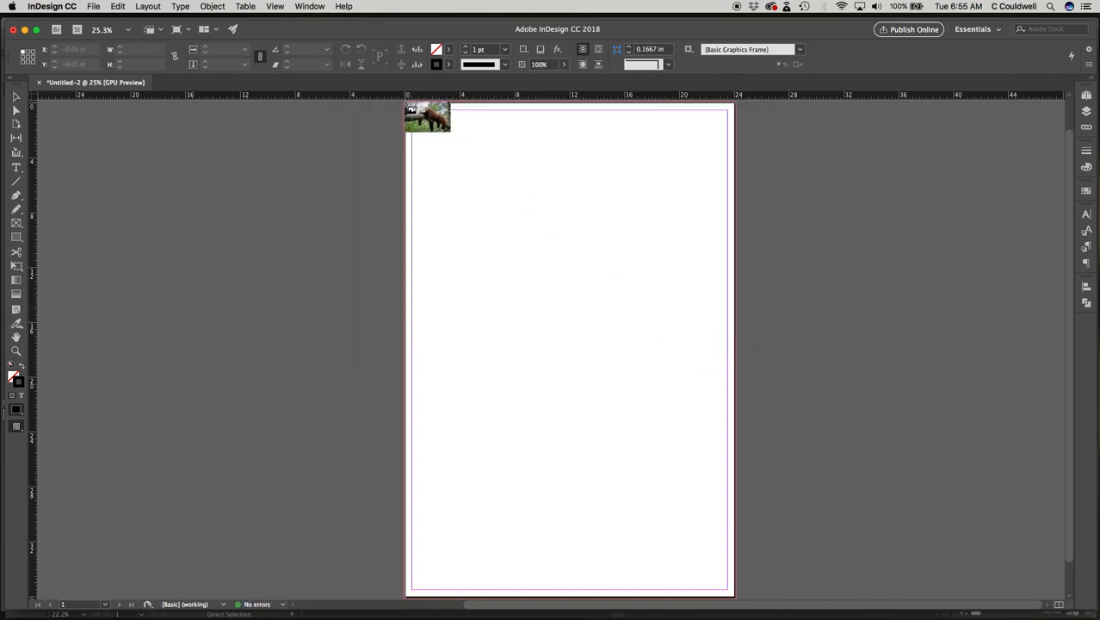
click(407, 108)
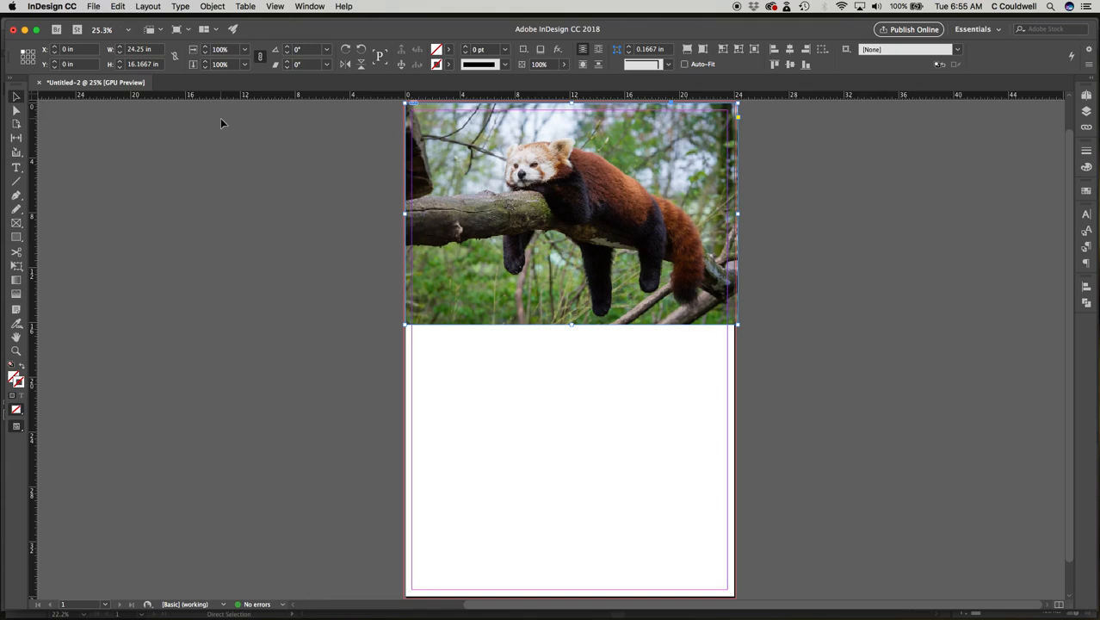
Place RedPandaSmall.jpg into the selected image frame, replacing the large red panda image
click(94, 6)
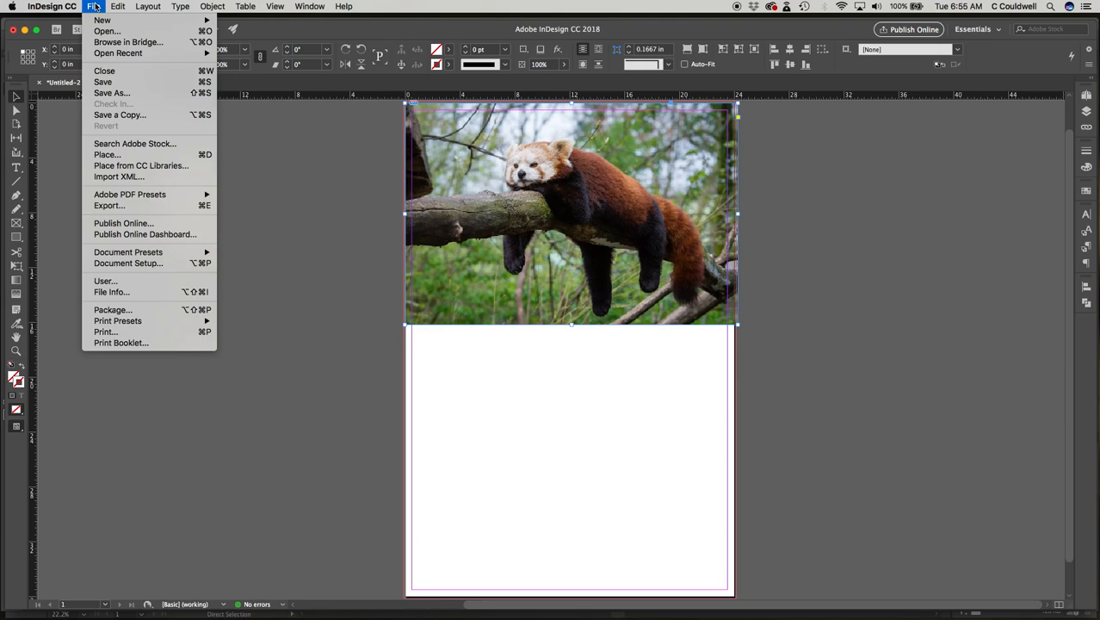
click(122, 156)
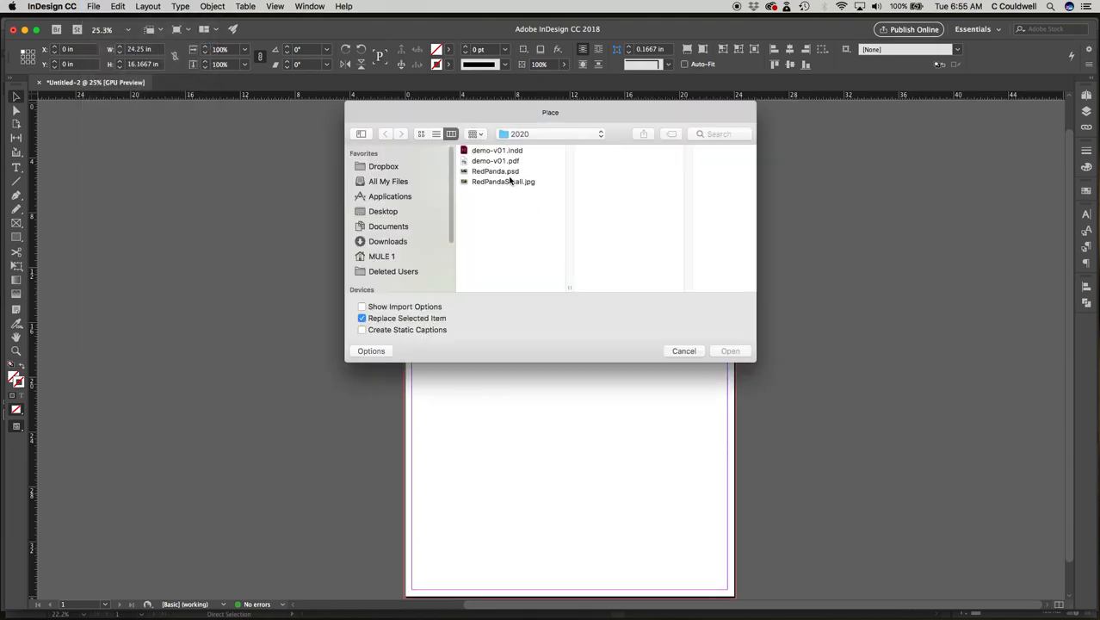
click(504, 183)
click(731, 351)
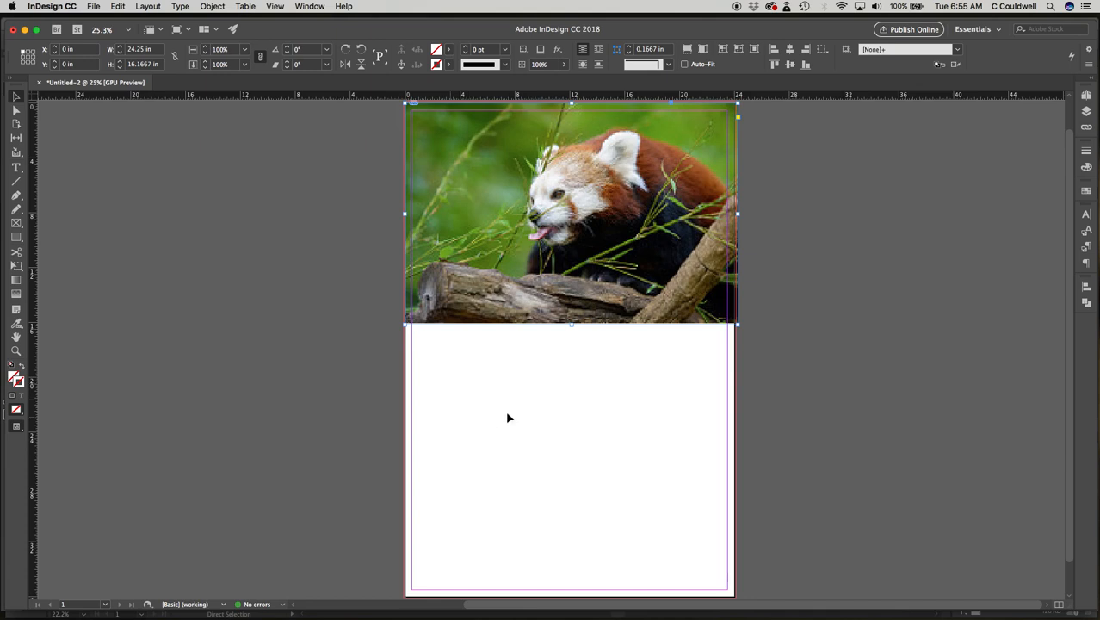
Undo the image replacement and the first image placement to clear the page
click(93, 6)
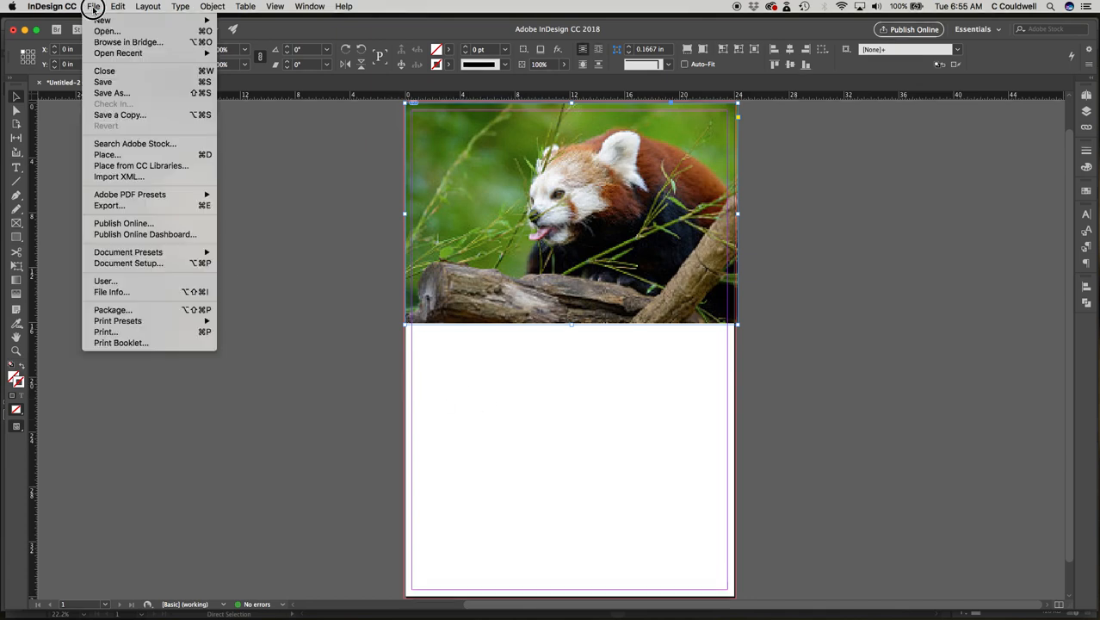
click(129, 154)
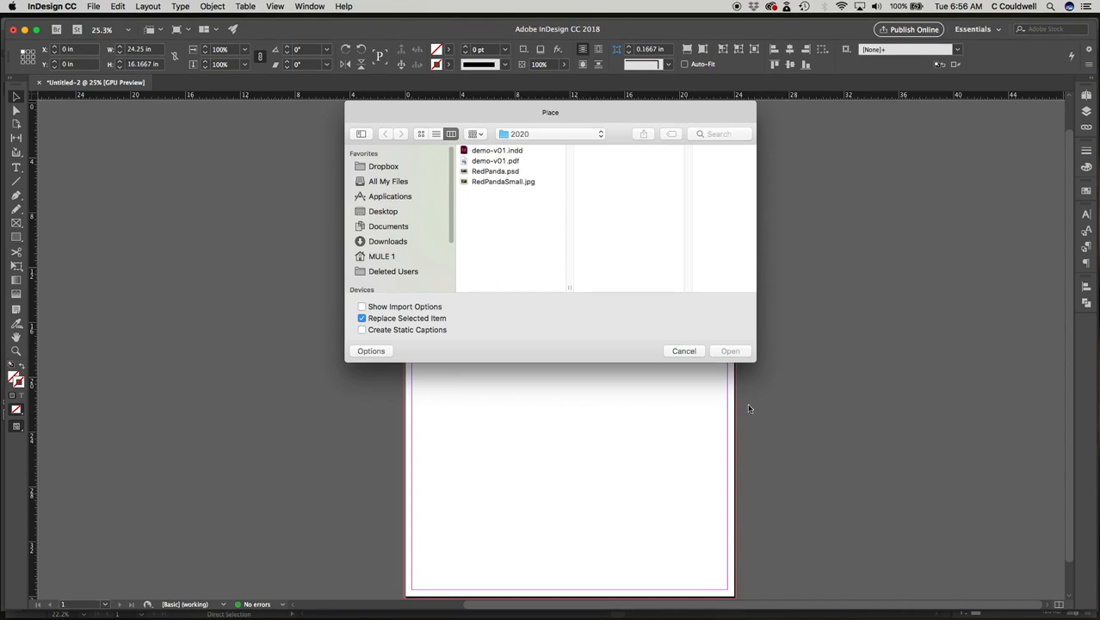
click(683, 353)
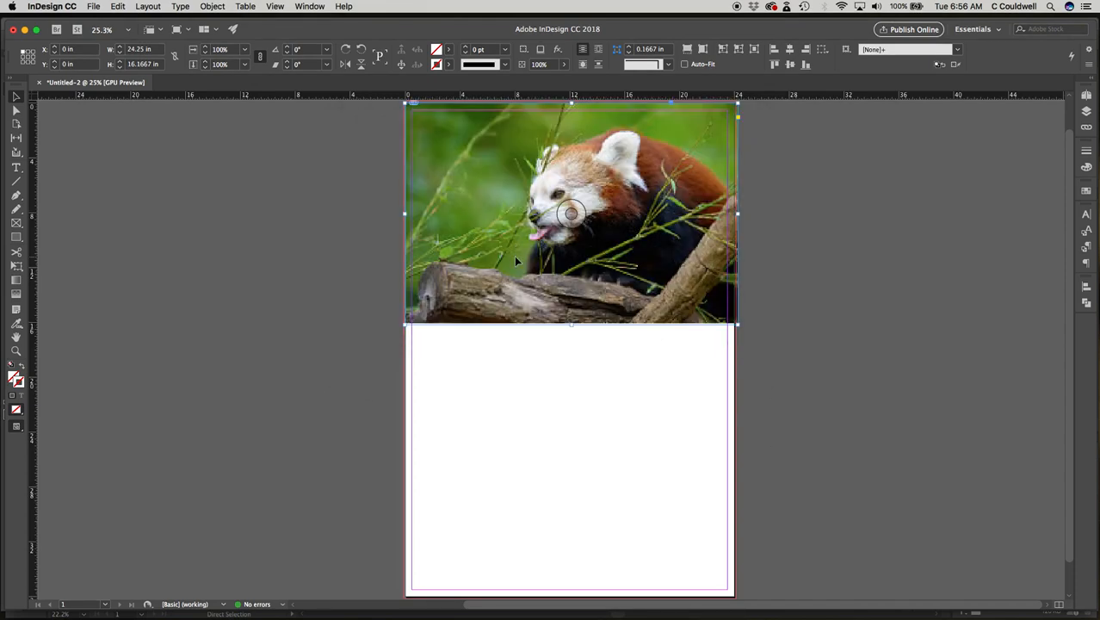
key(super+z)
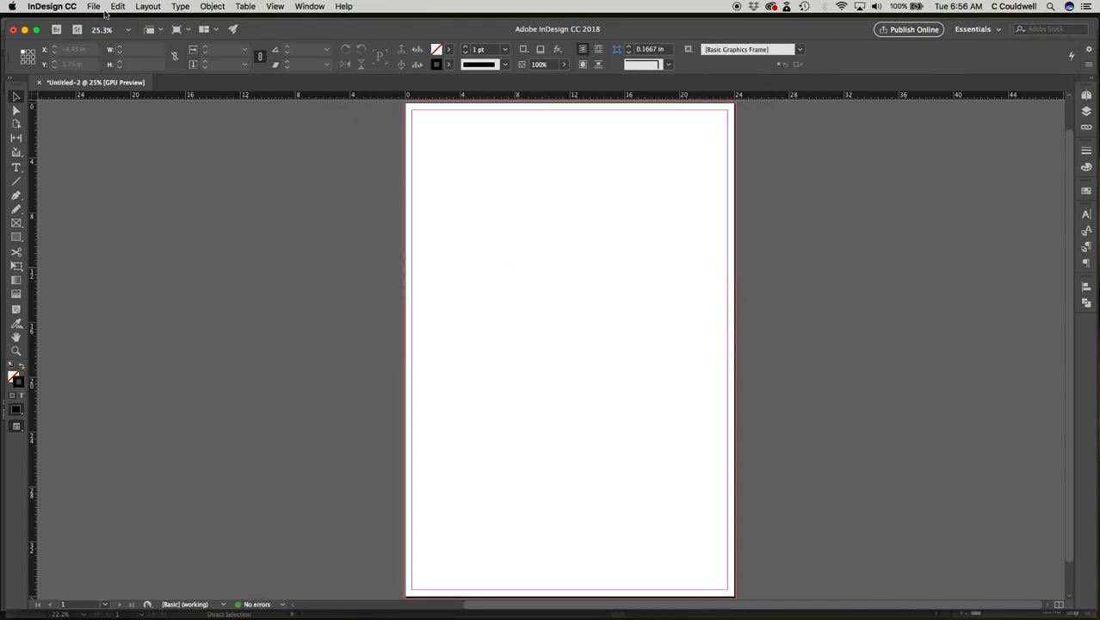
Place RedPanda.psd at full size at the page's upper-left corner and deselect it
click(95, 7)
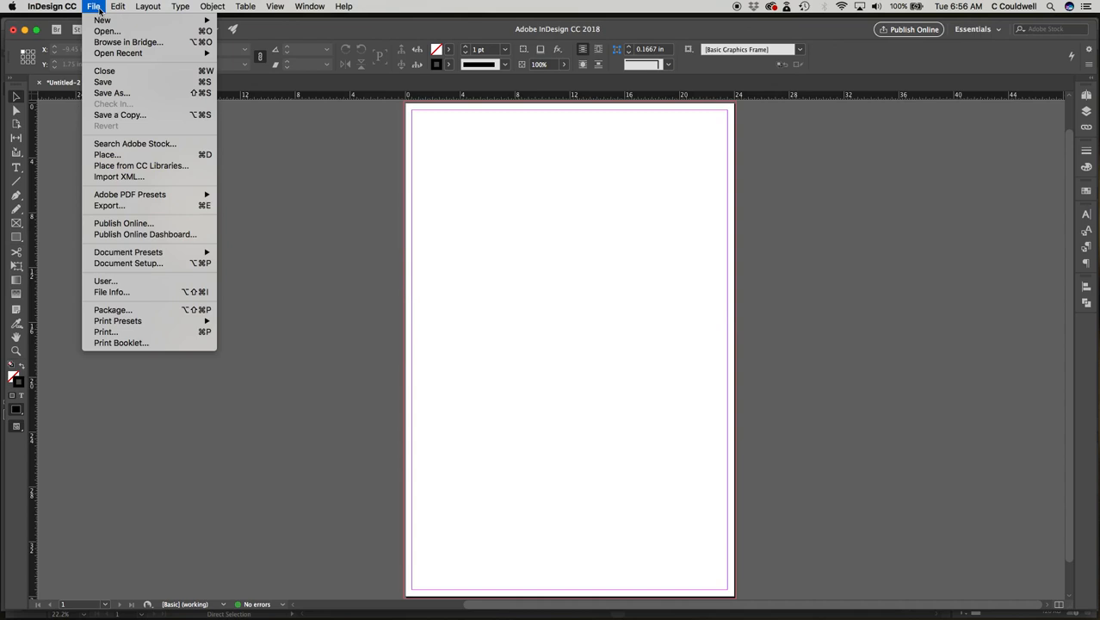
click(140, 157)
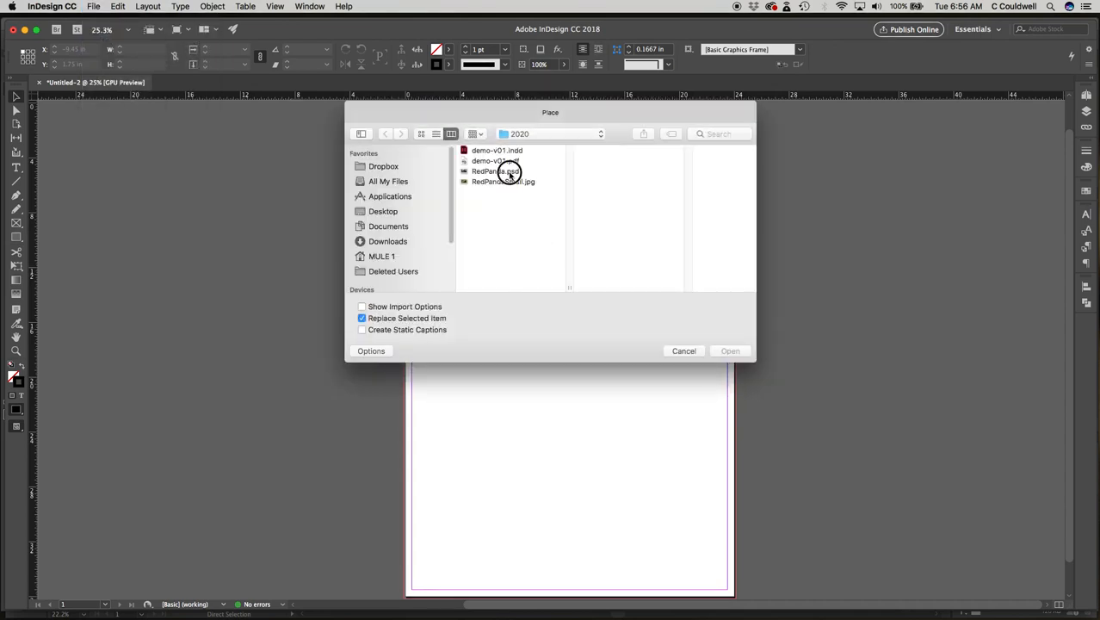
click(507, 171)
click(729, 350)
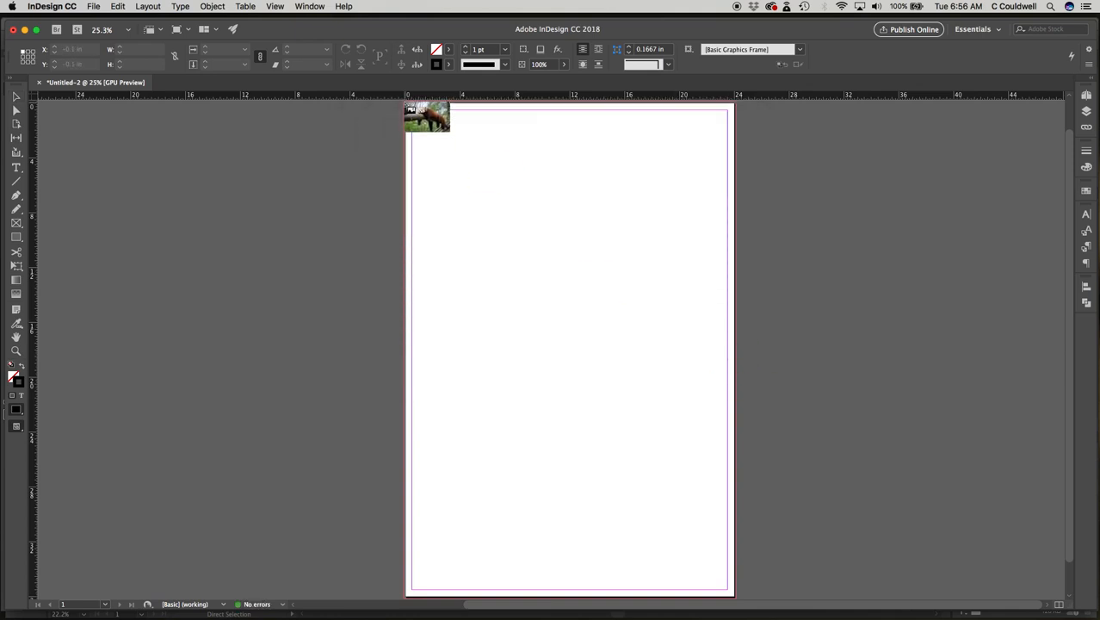
click(403, 101)
click(559, 456)
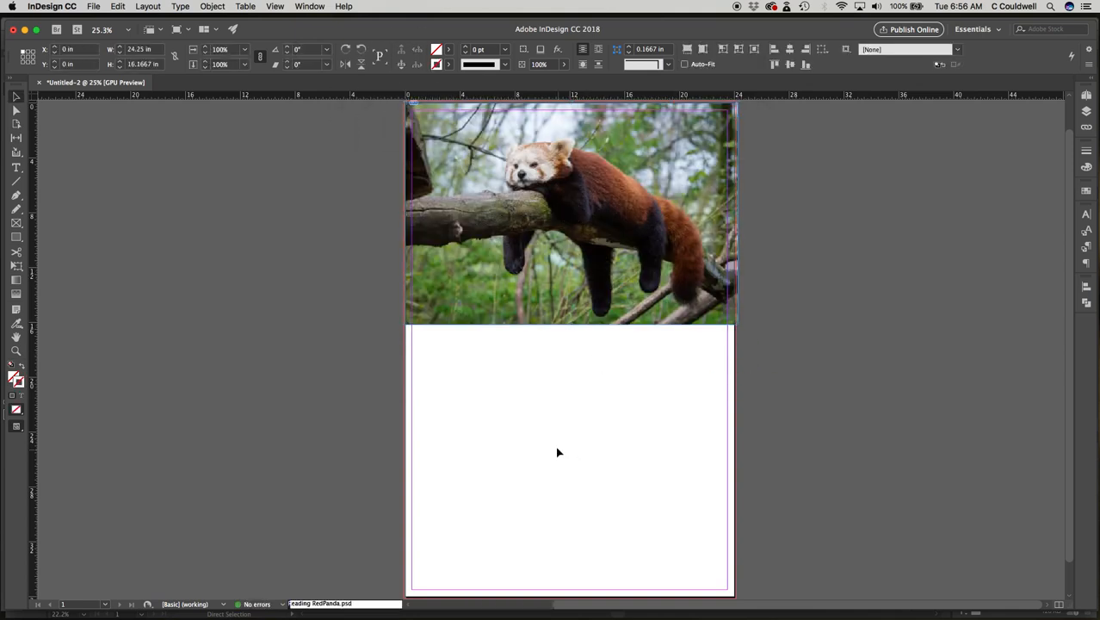
Place RedPandaSmall.jpg at full size on the left bleed edge below the large image, at X -0.125 in, Y 21.75 in
click(93, 7)
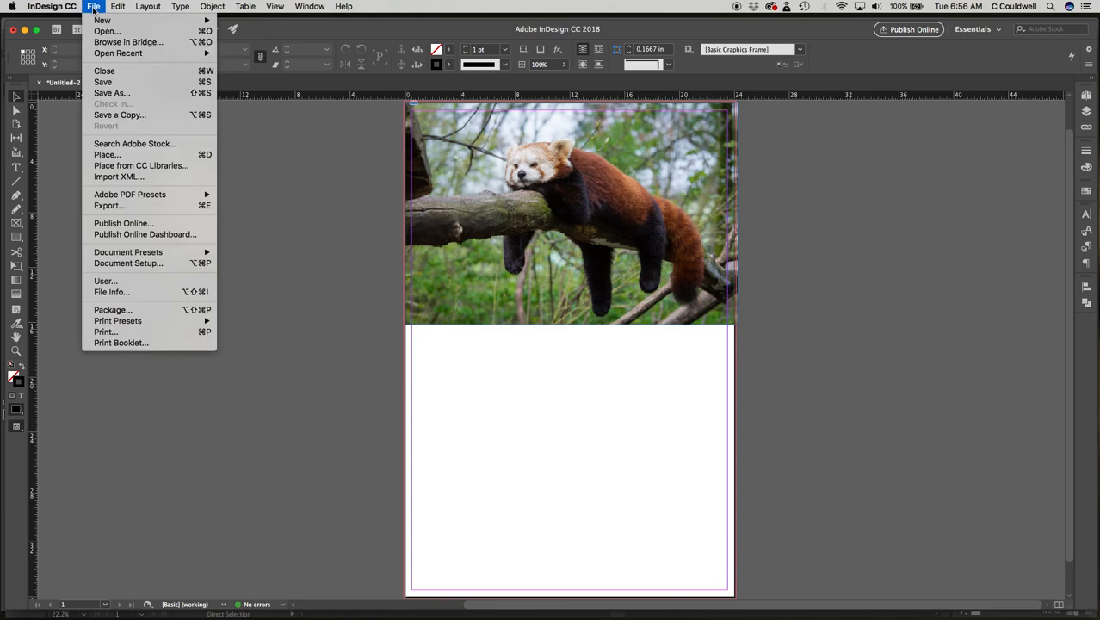
click(146, 154)
click(489, 181)
click(730, 351)
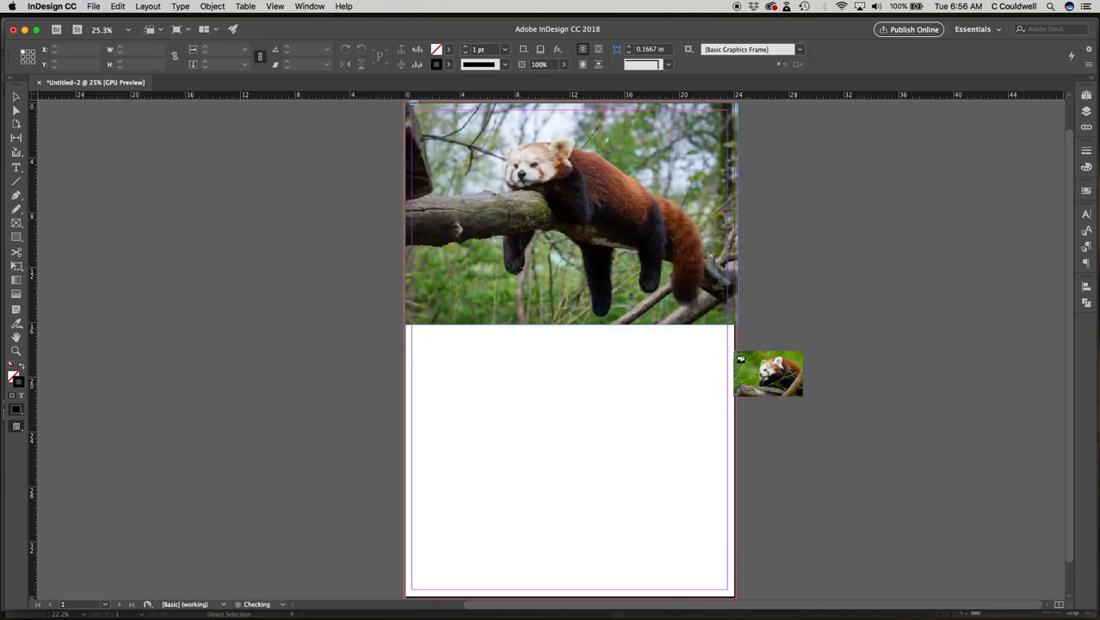
click(403, 402)
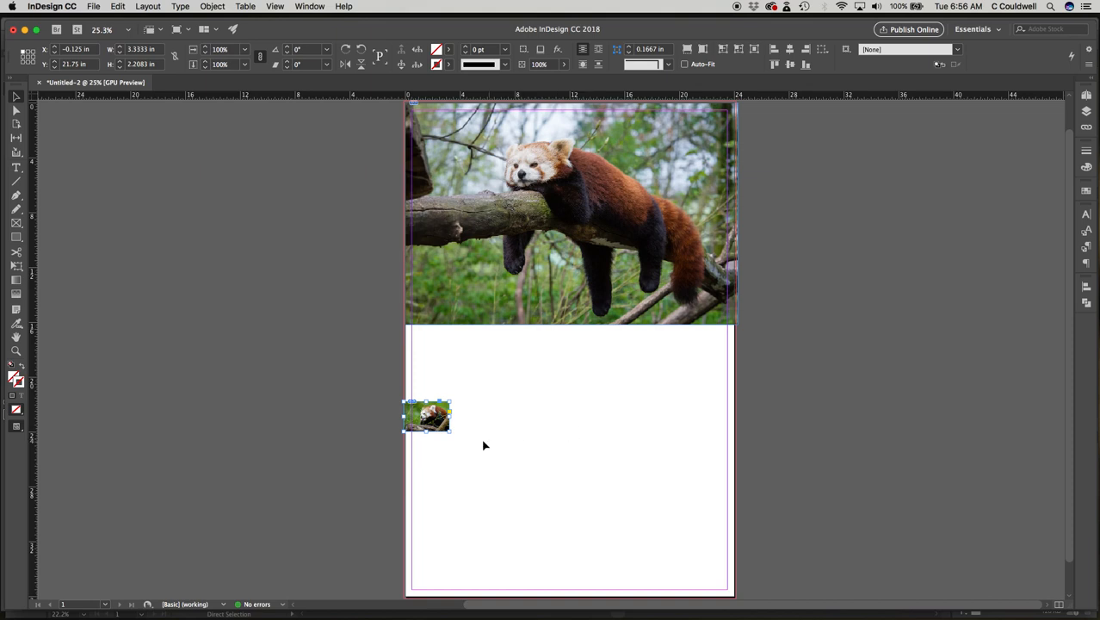
Scale the small red panda image together with its frame to 24.25 in wide, spanning the page from bleed to bleed
drag(447, 433, 531, 498)
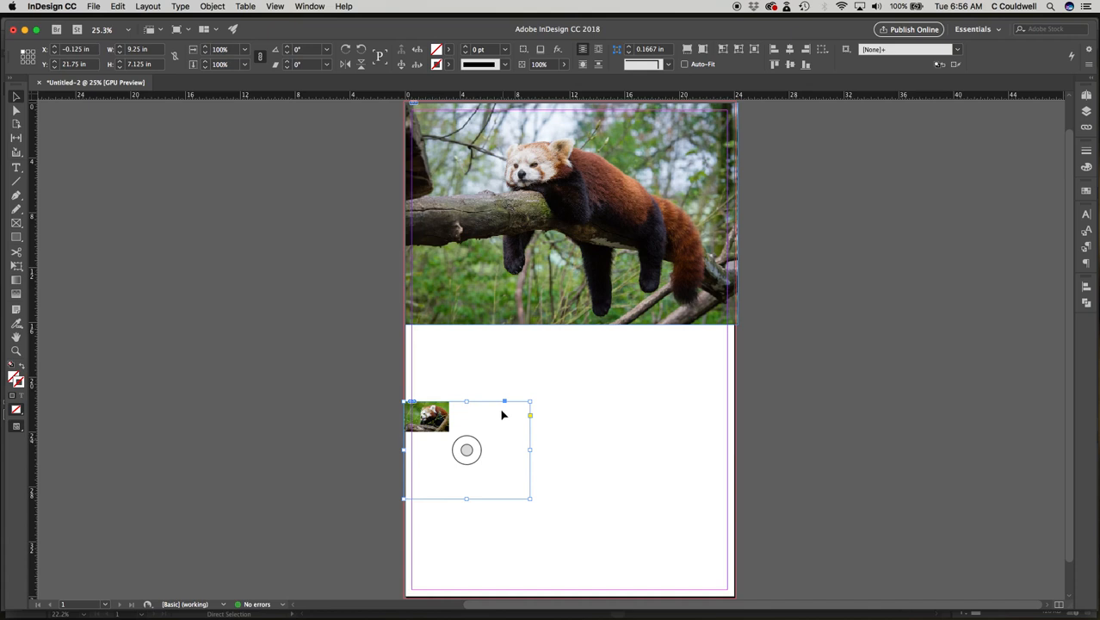
key(super+alt+c)
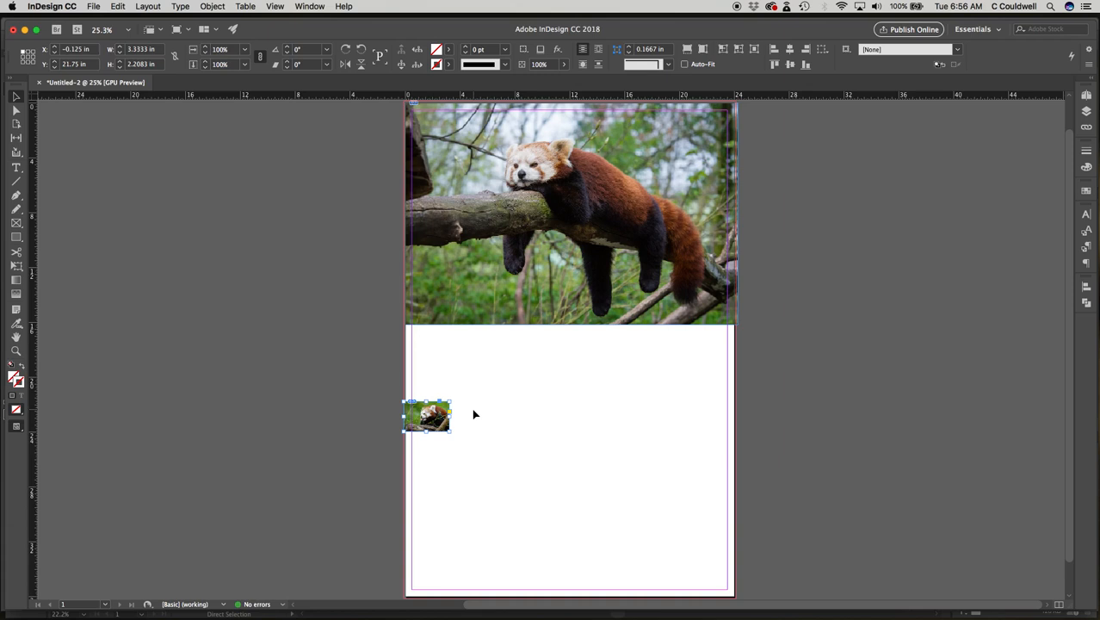
drag(449, 430, 778, 566)
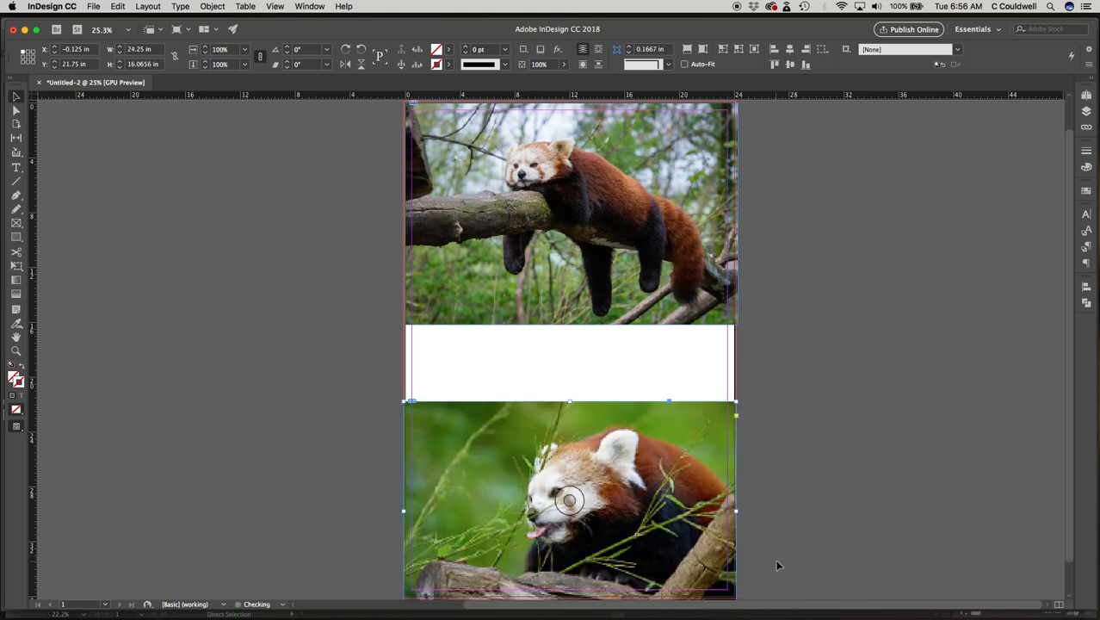
Open the Info panel and examine the actual and effective ppi of the upper red panda image
scroll(617, 487, down, 1)
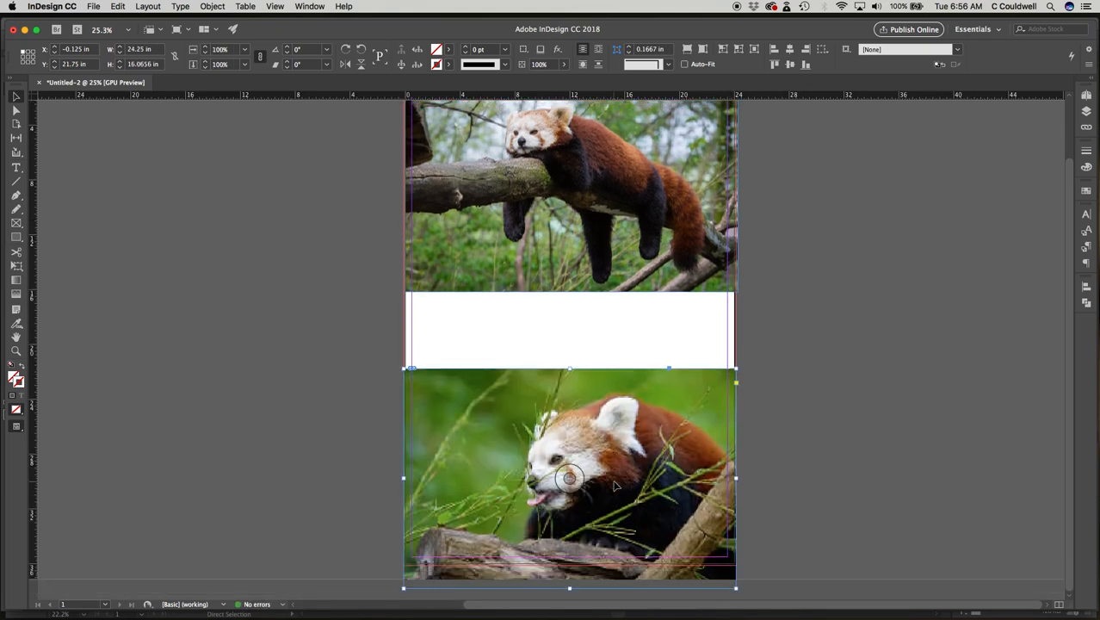
scroll(585, 447, up, 1)
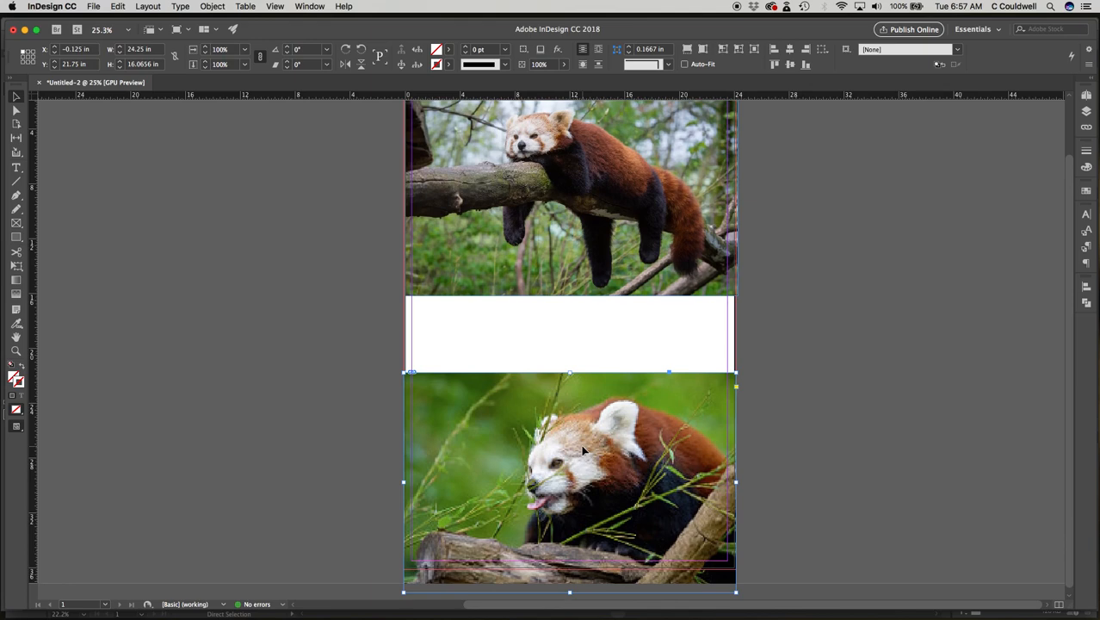
scroll(582, 448, up, 1)
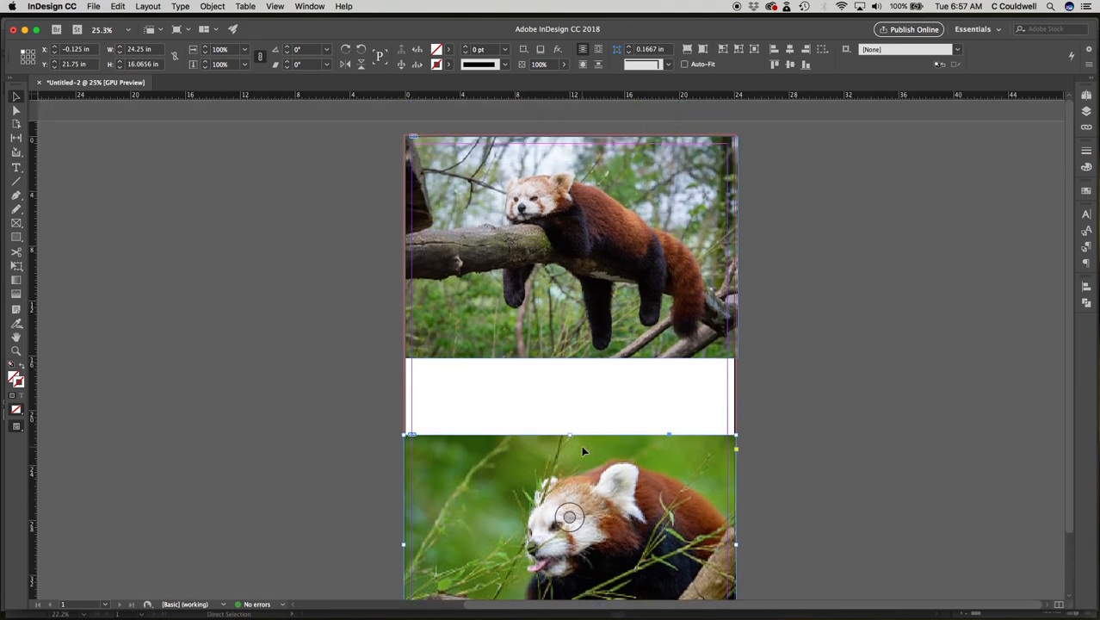
click(618, 309)
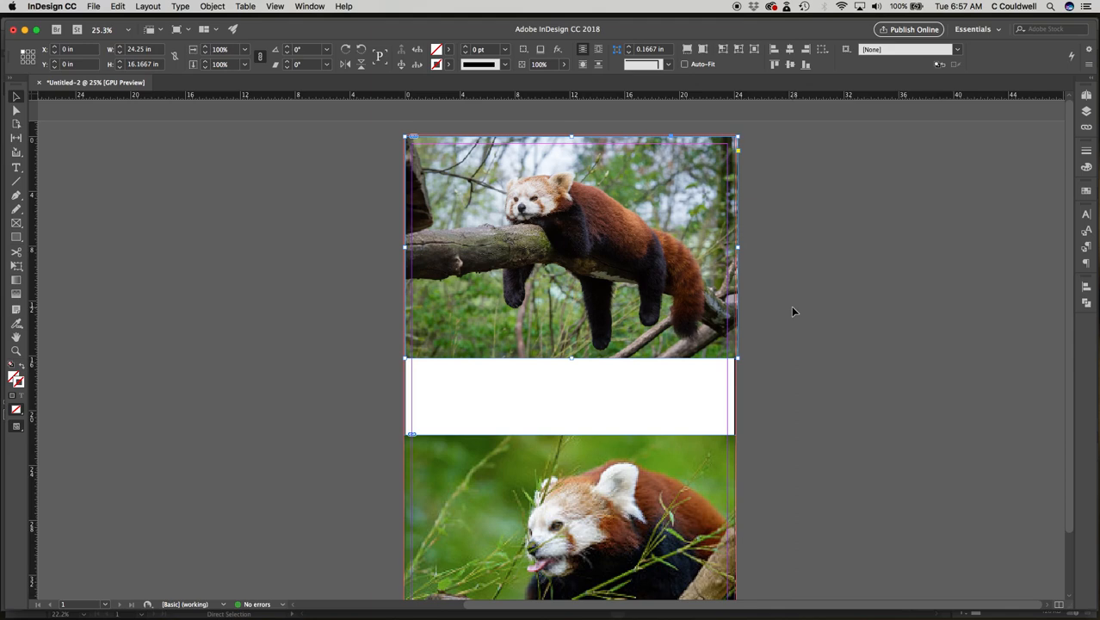
click(311, 8)
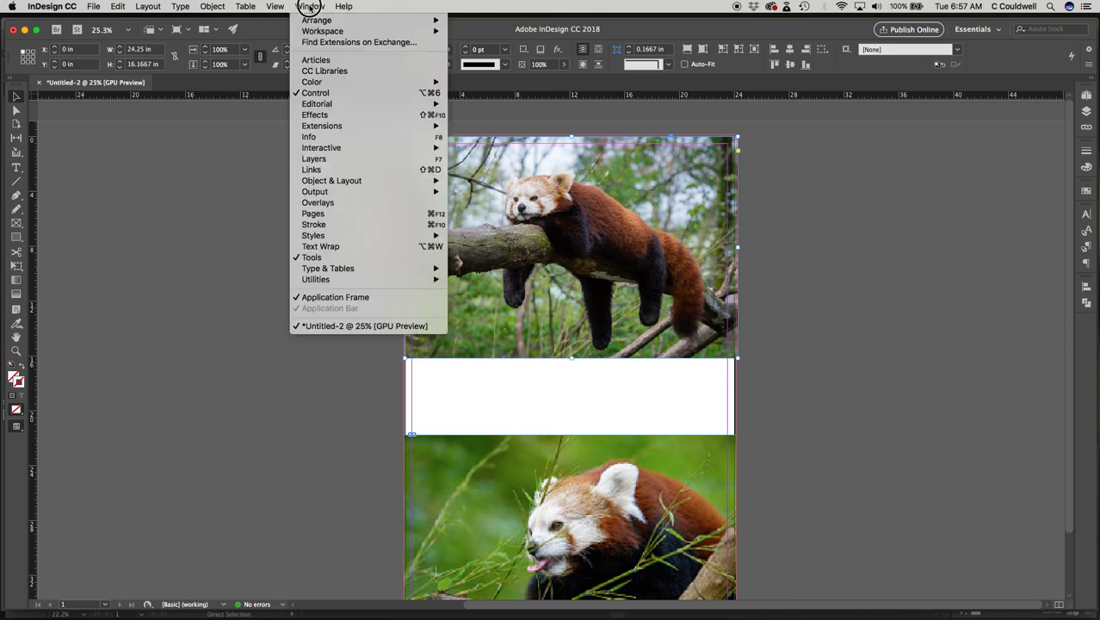
click(310, 137)
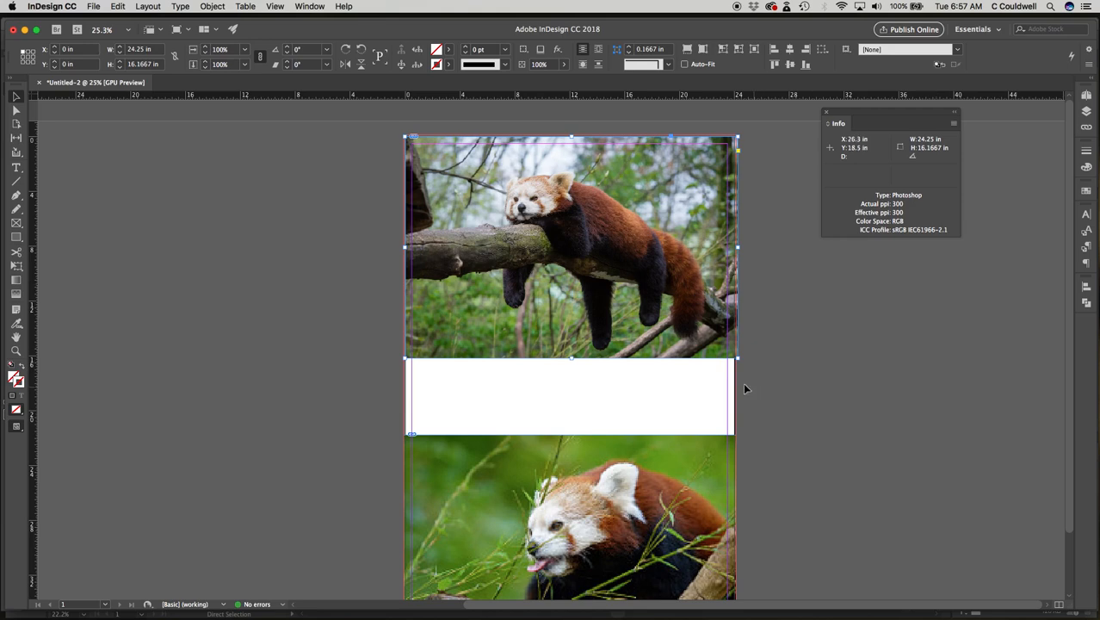
click(691, 394)
click(650, 297)
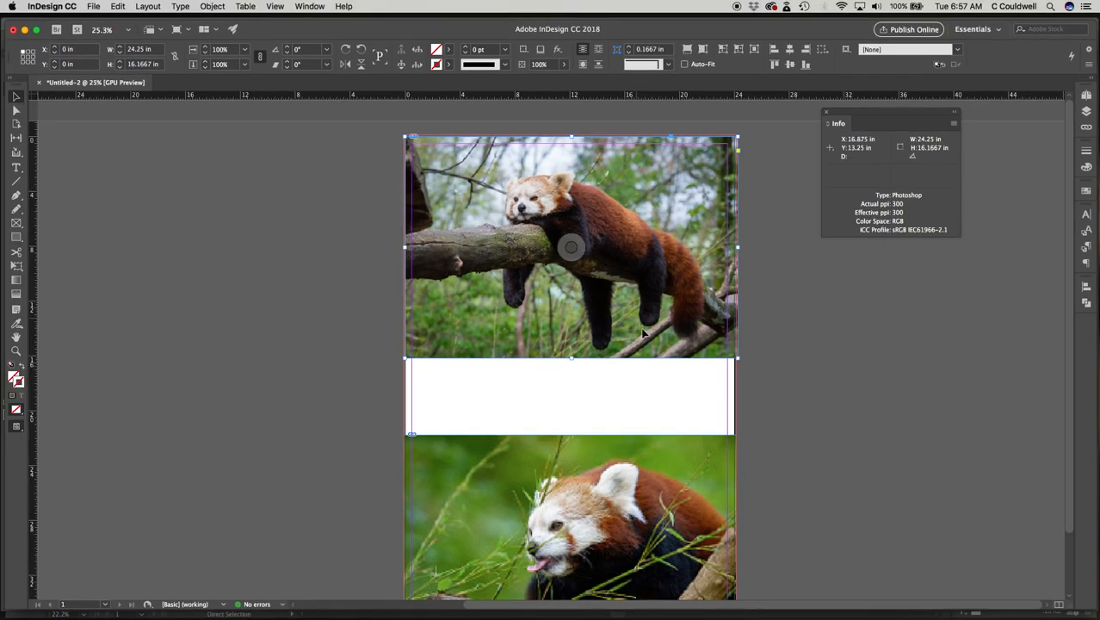
Scale the upper image and its frame proportionally down to 12.75 x 8.5 in, then up to 26.01 x 17.34 in
drag(737, 357, 581, 249)
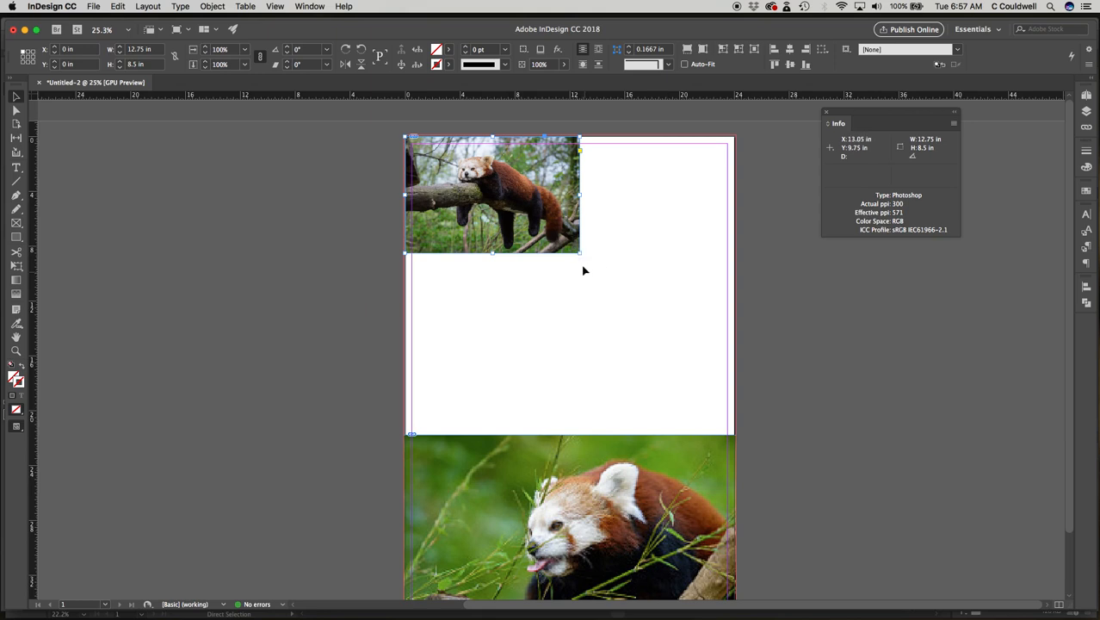
drag(580, 254, 761, 370)
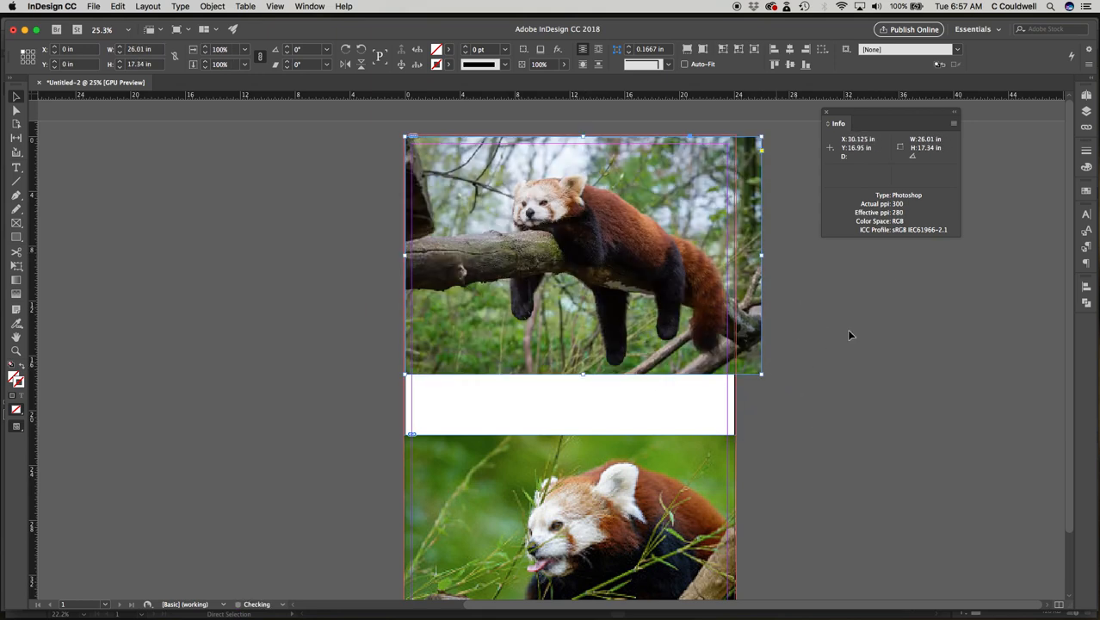
Compare the actual and effective ppi of the lower and upper images in the Info panel
scroll(864, 381, down, 3)
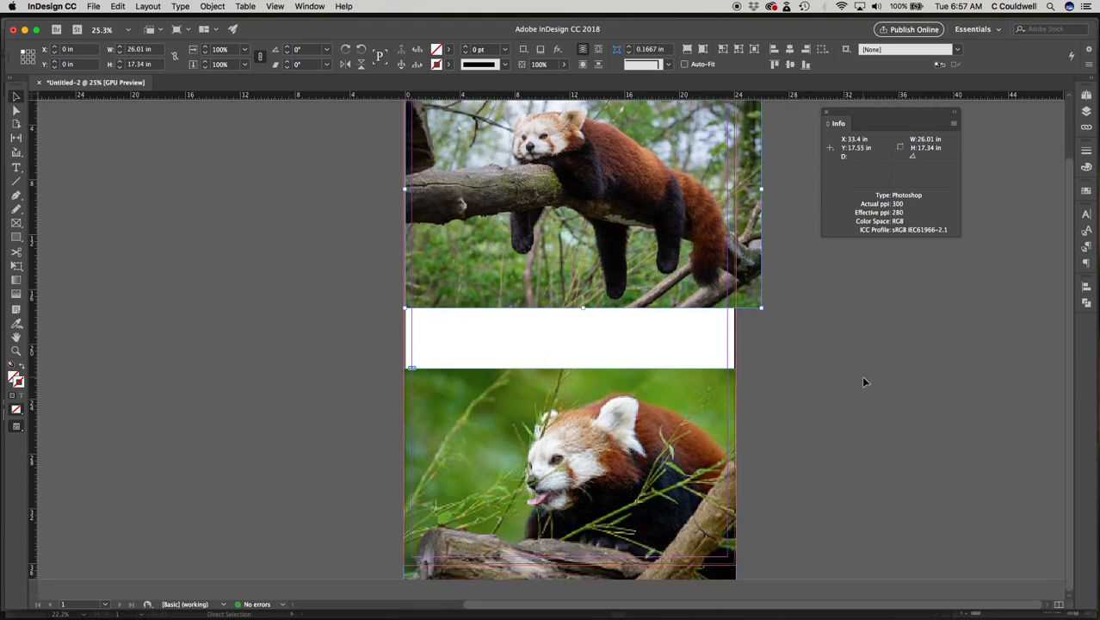
click(641, 401)
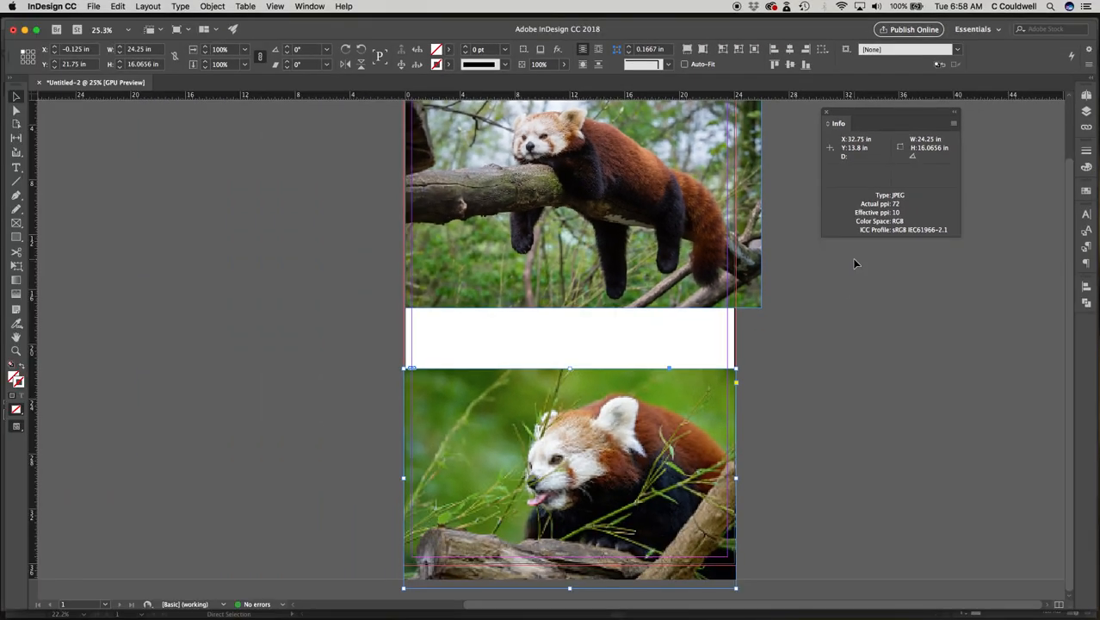
click(582, 300)
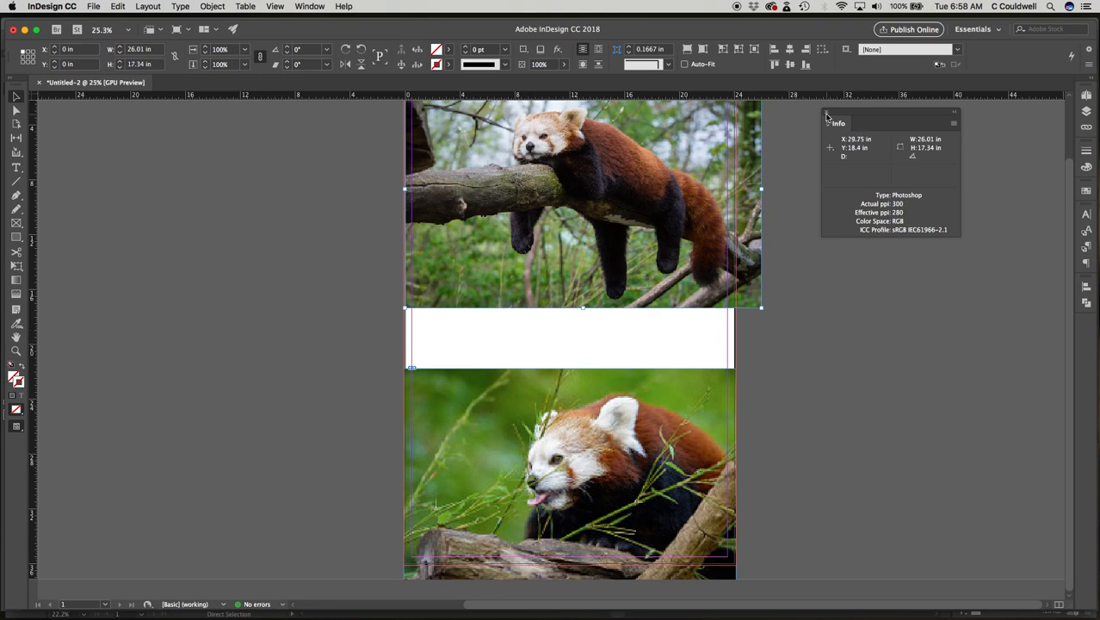
Move the Info panel farther from the page and save the document as demo.indd in the 2020 folder
drag(873, 112, 943, 152)
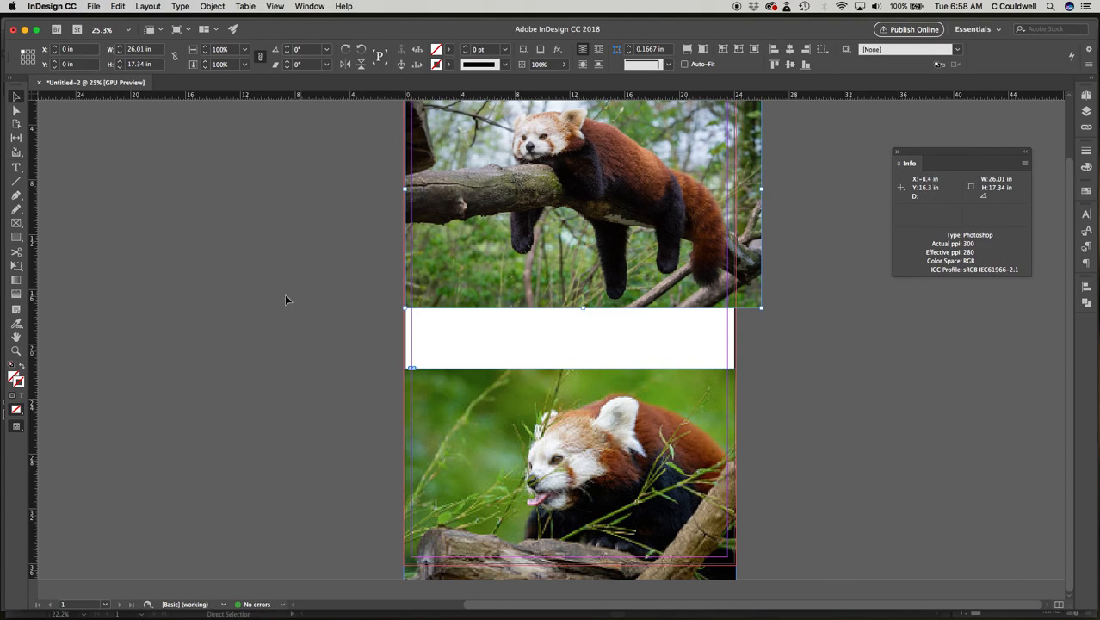
click(93, 7)
click(121, 85)
text(demo.indd)
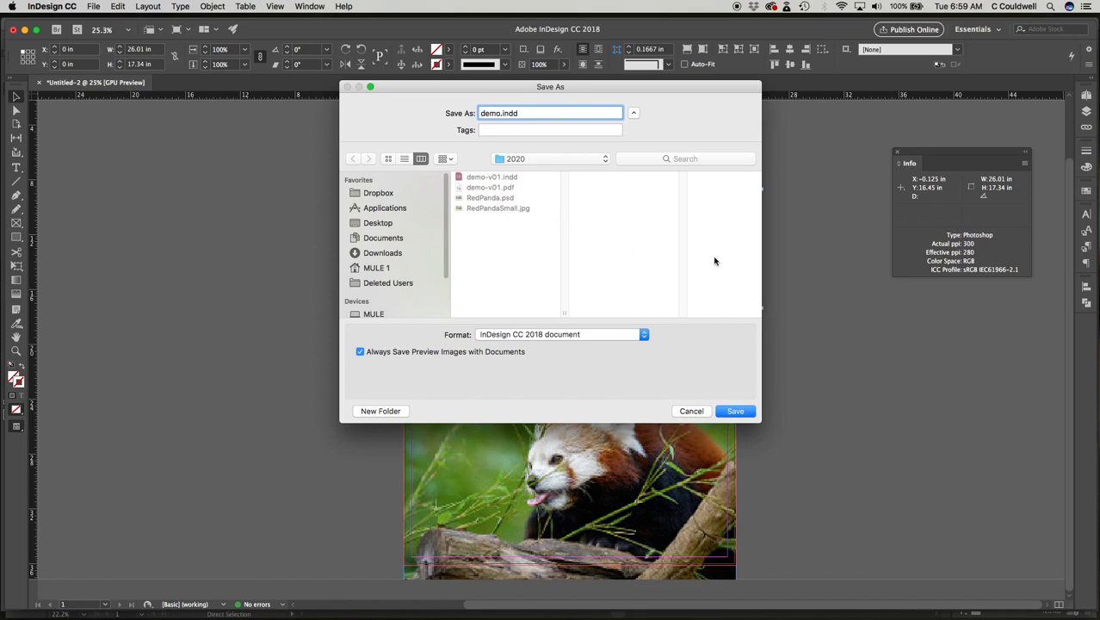
click(735, 411)
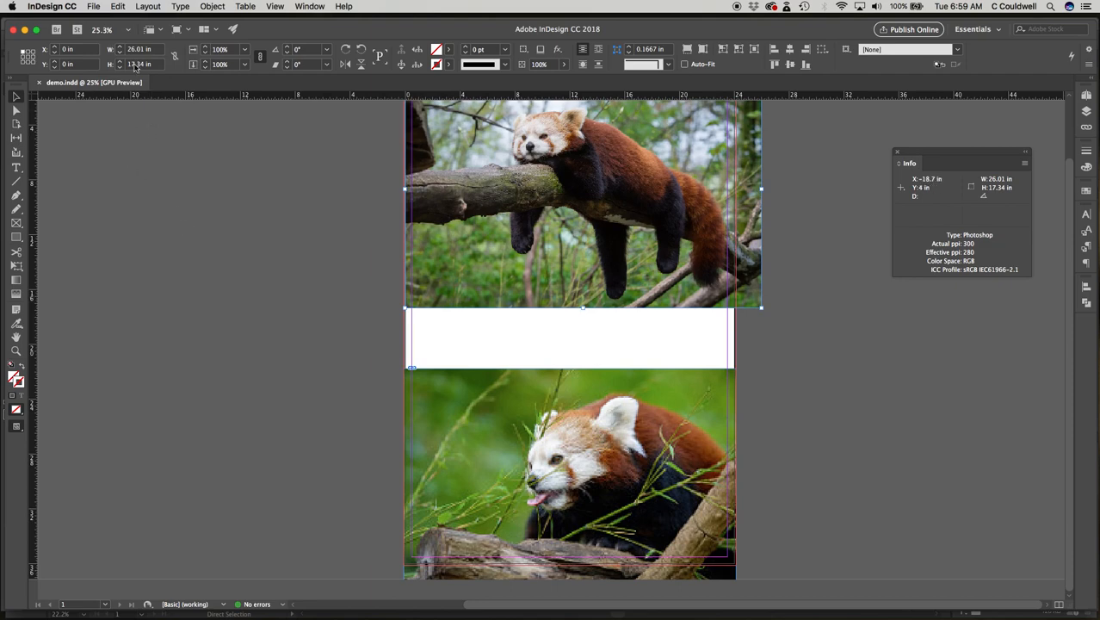
Open the print settings for the document and choose US Letter as the paper size
click(93, 7)
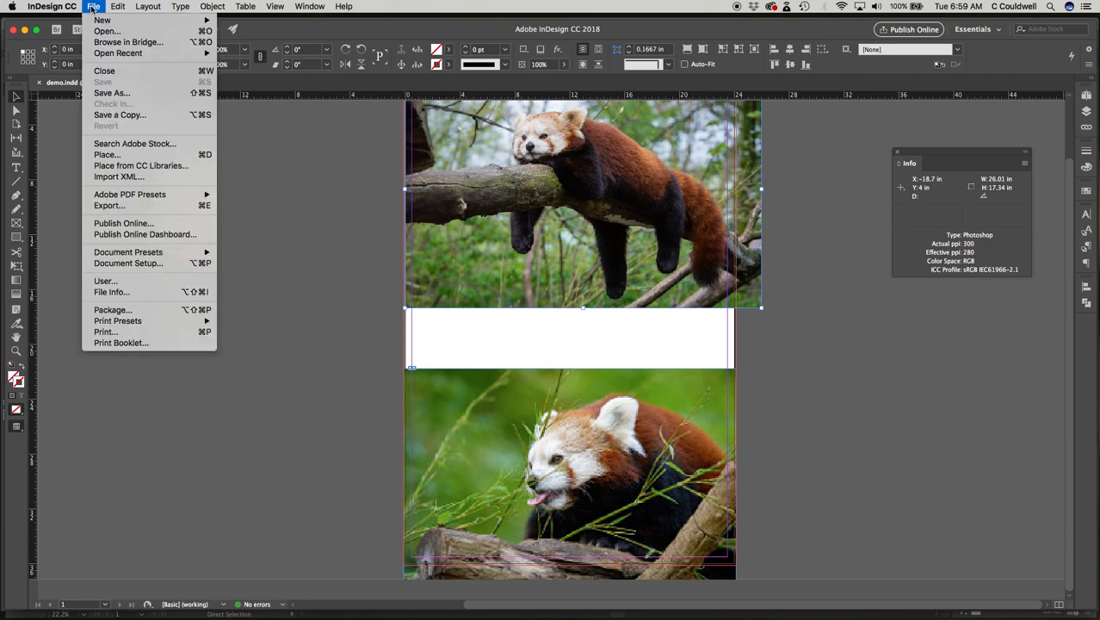
click(129, 333)
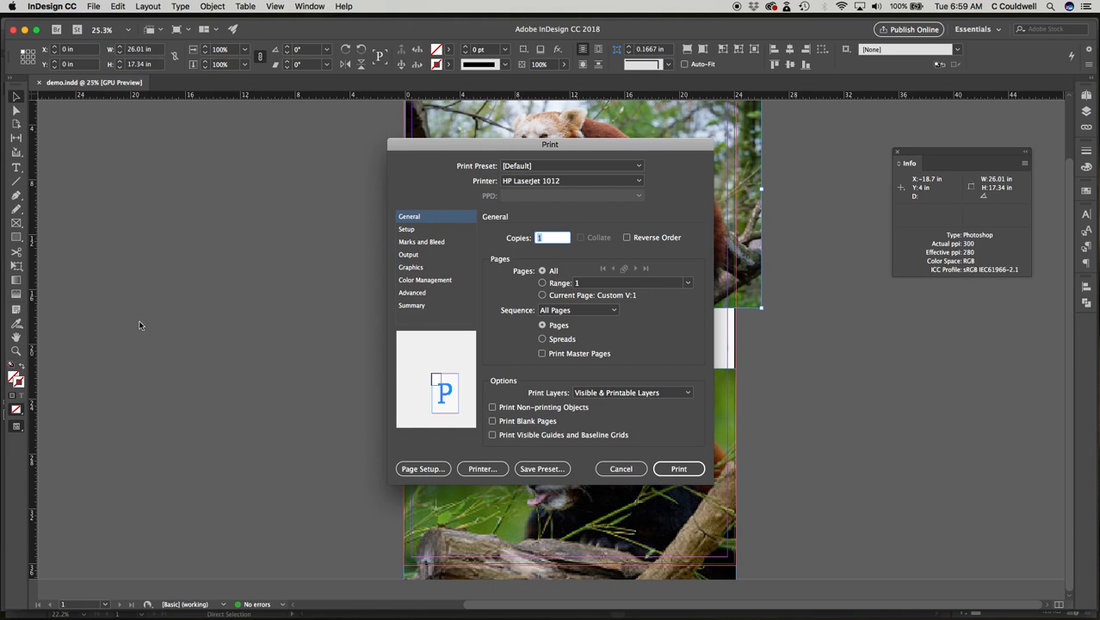
click(410, 230)
click(582, 239)
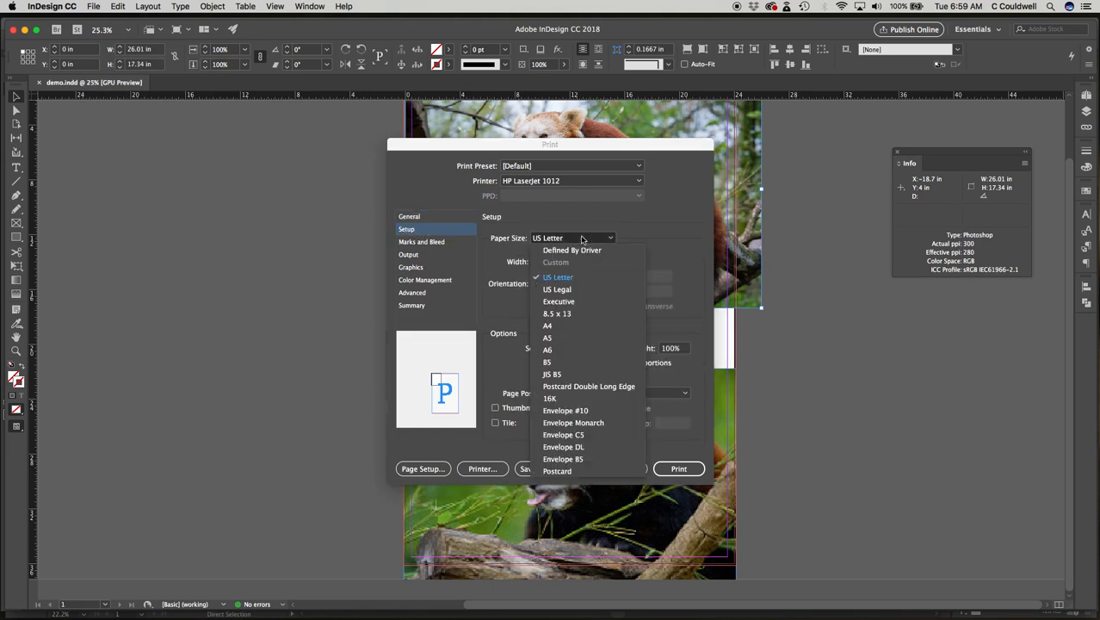
click(569, 279)
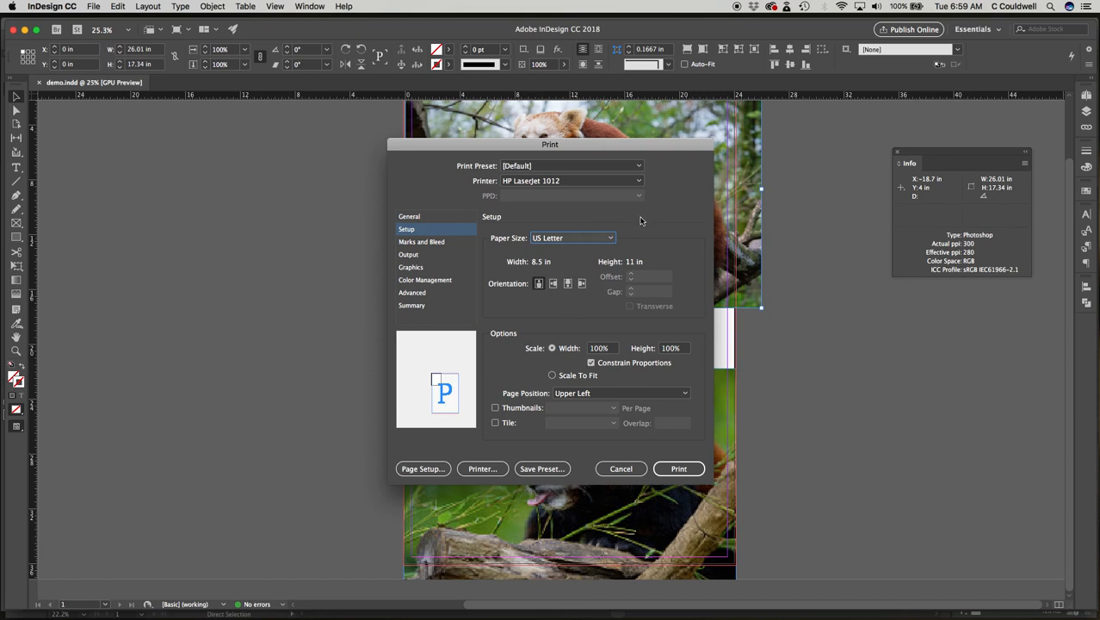
Enable crop marks for the print, along with the document bleed settings
click(422, 242)
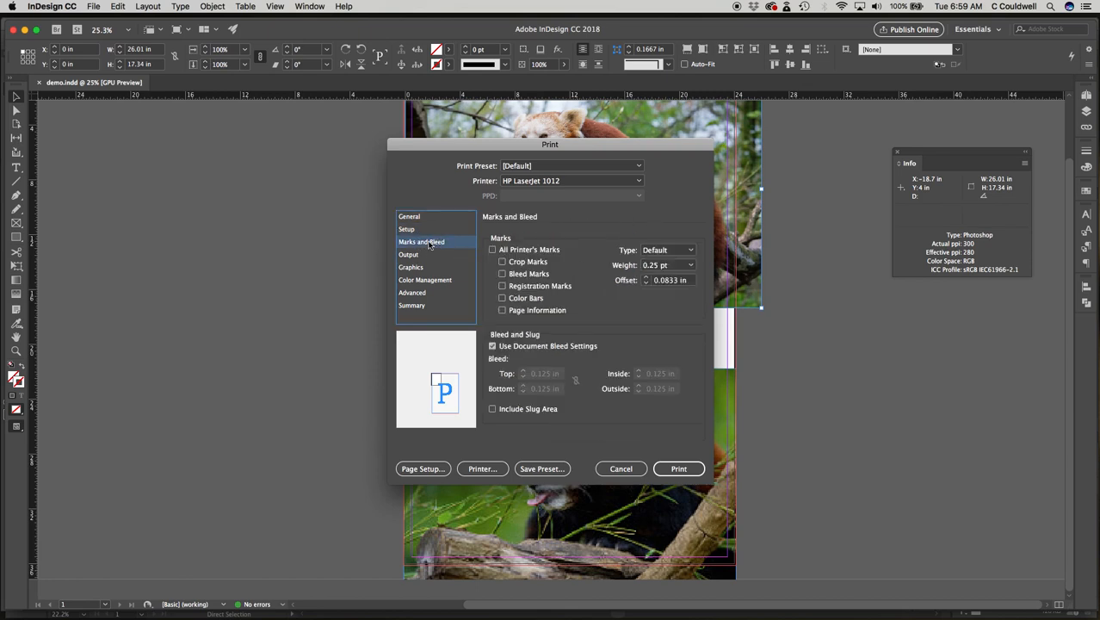
click(503, 263)
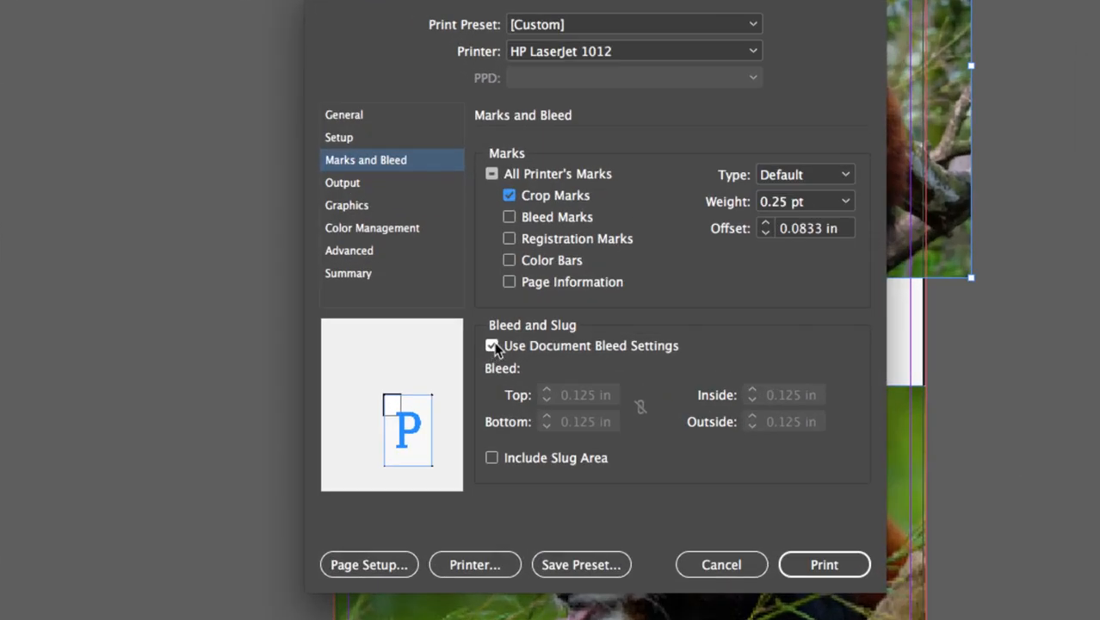
click(509, 196)
click(510, 197)
click(492, 346)
click(492, 346)
Turn on automatic tiling for the print with a 0.5 in overlap between sheets
click(352, 117)
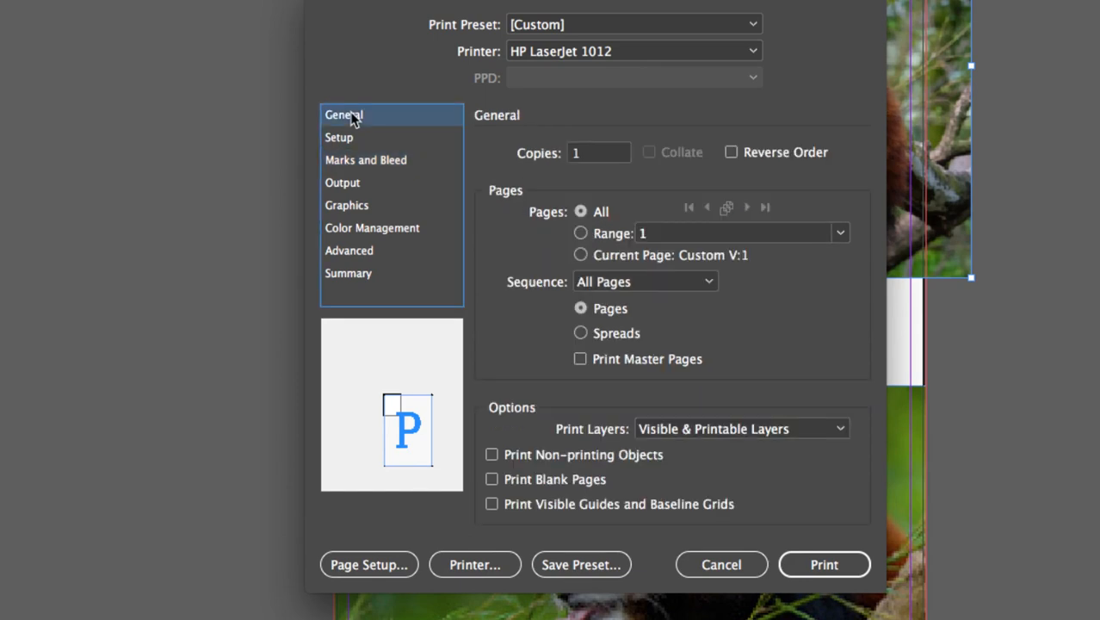
click(344, 138)
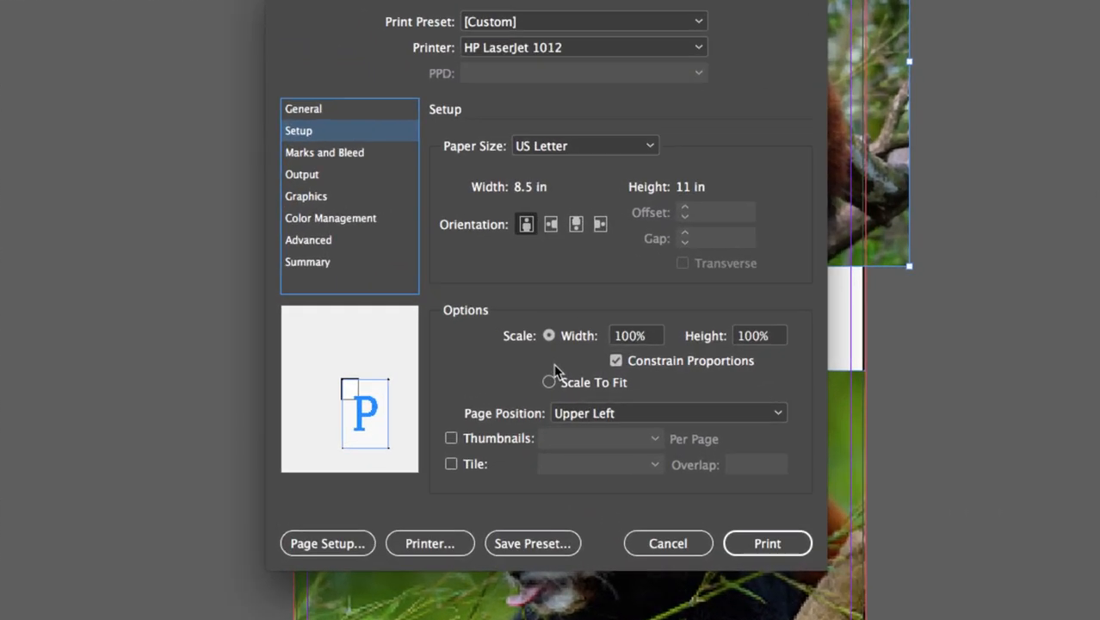
click(448, 465)
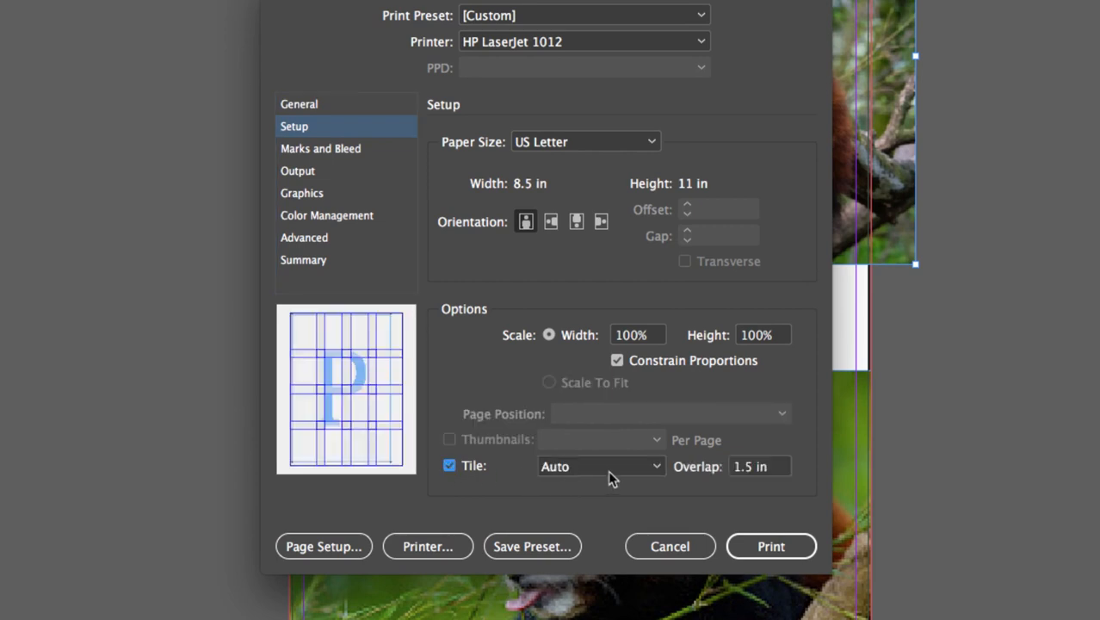
click(660, 466)
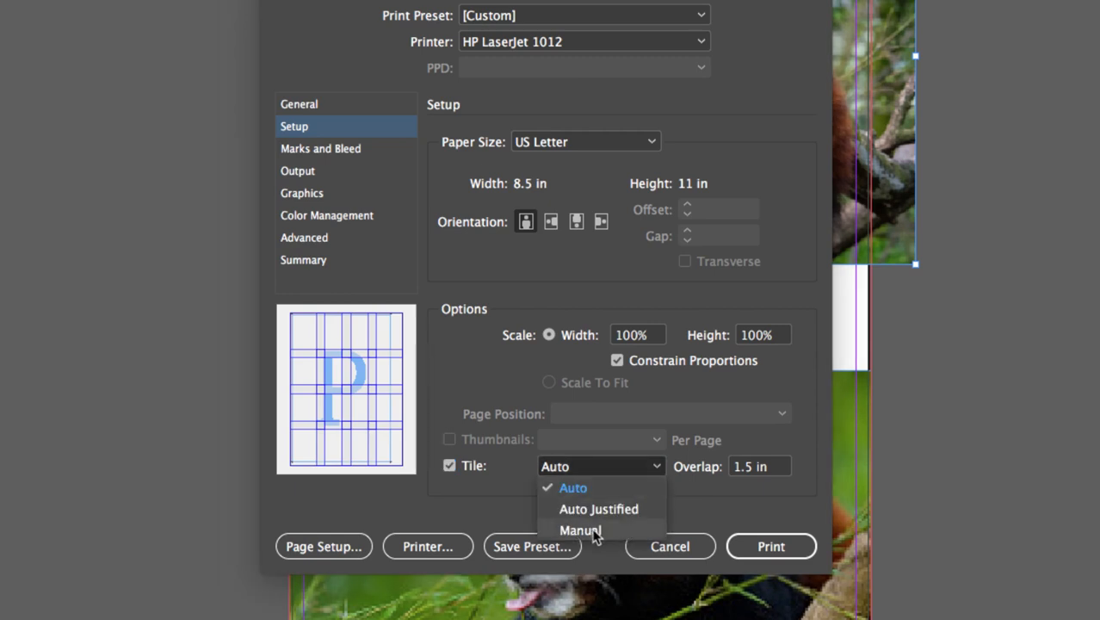
click(726, 503)
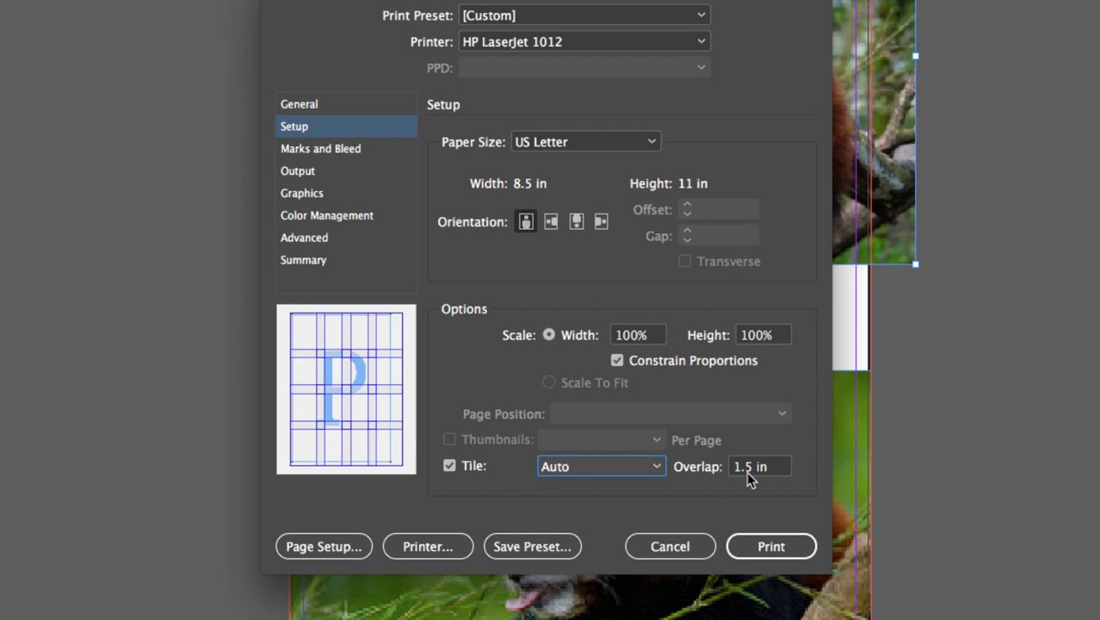
drag(743, 468, 733, 468)
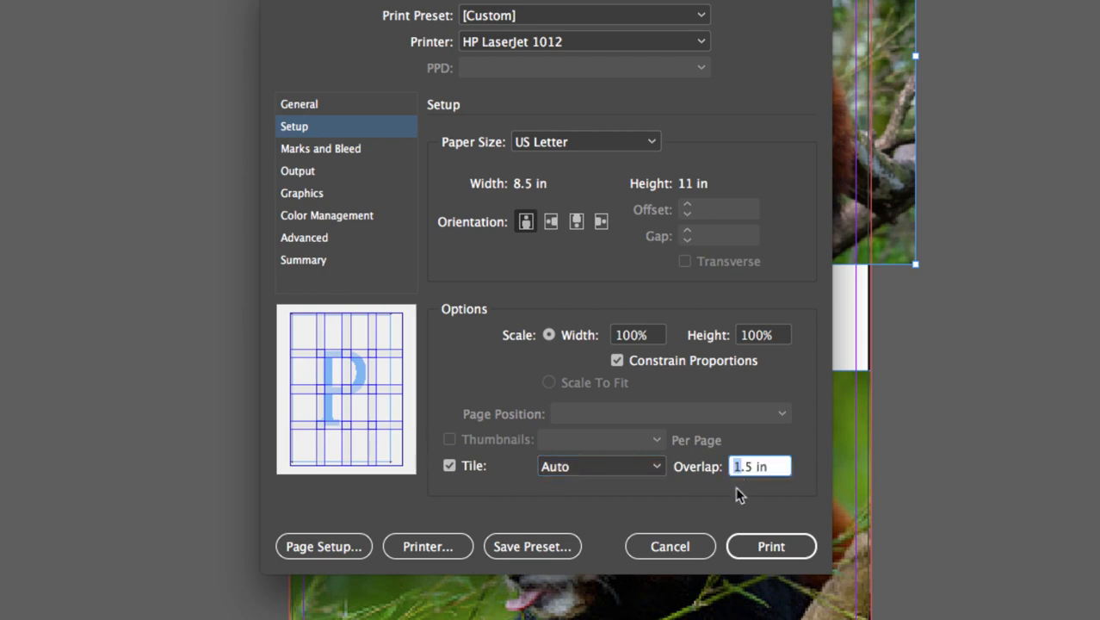
text(0)
key(Tab)
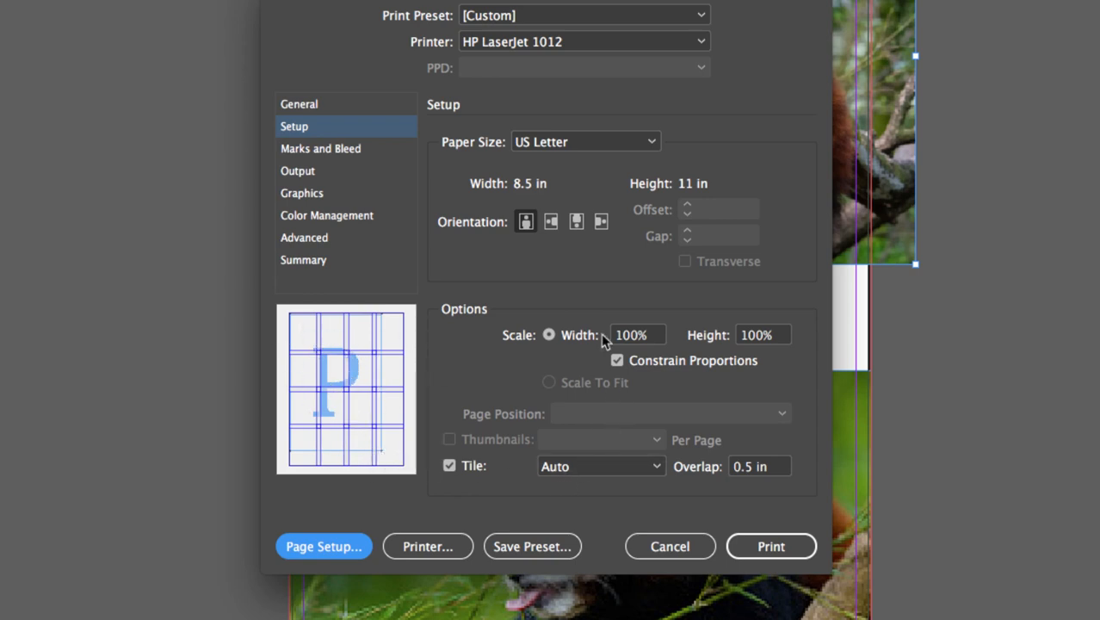
Try landscape orientation for the tiled print, return it to portrait, and check the available paper sizes
click(552, 225)
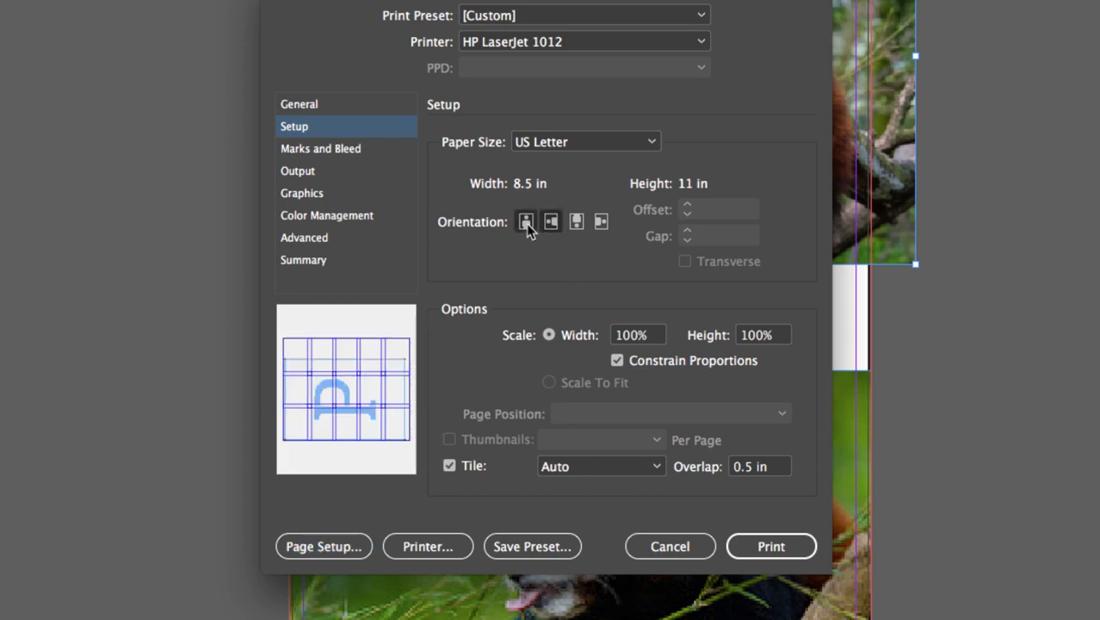
click(526, 223)
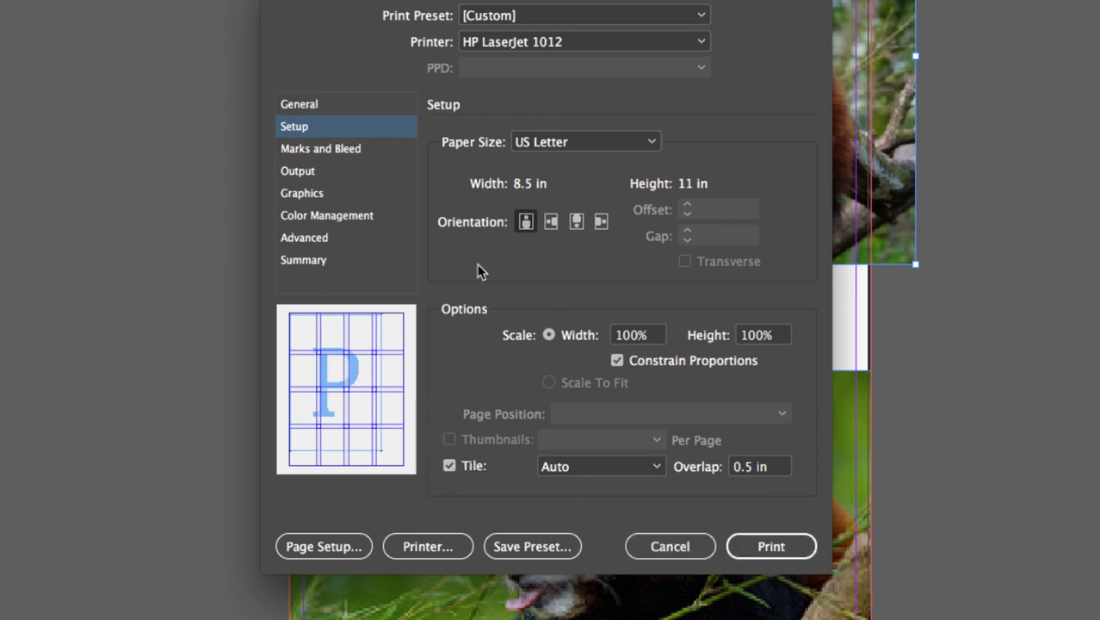
click(607, 142)
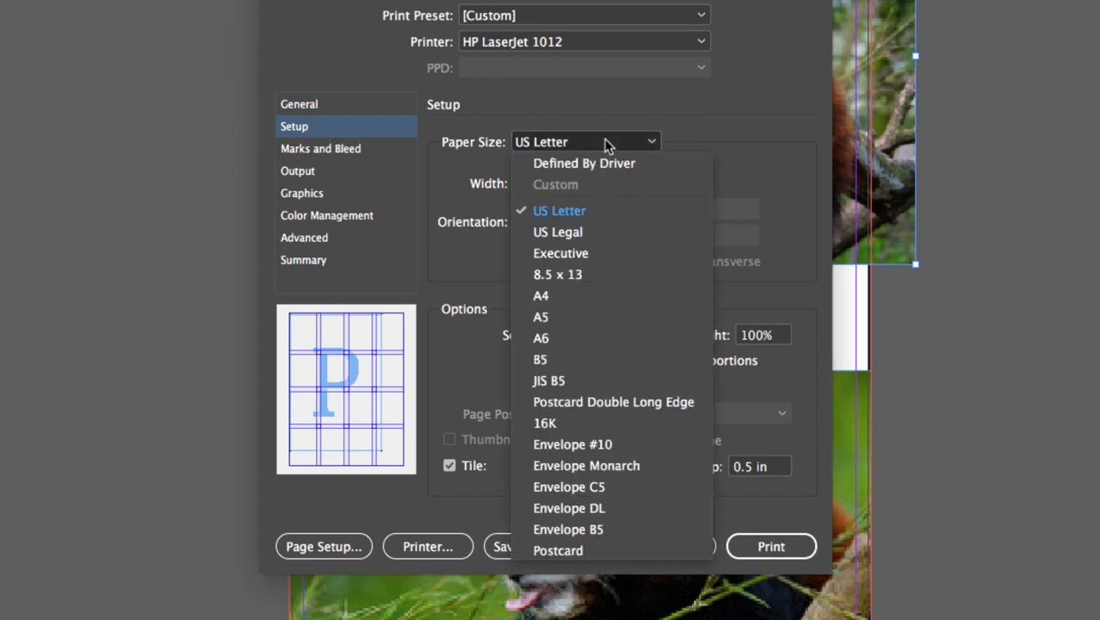
click(607, 142)
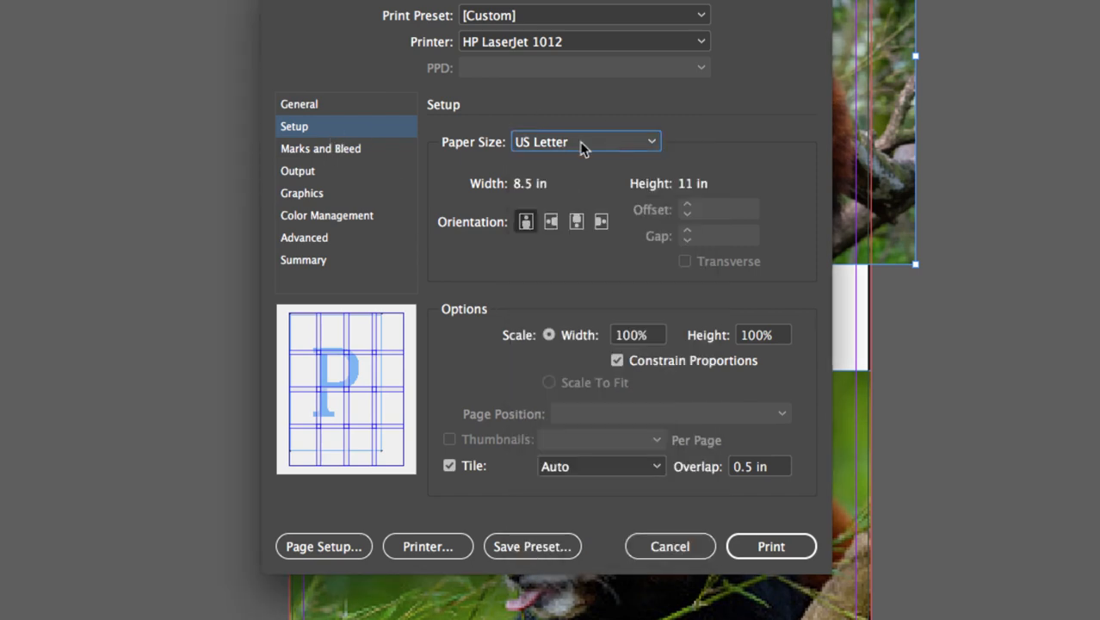
Review the print's marks, bleed and tiling settings, and cancel the print
click(320, 150)
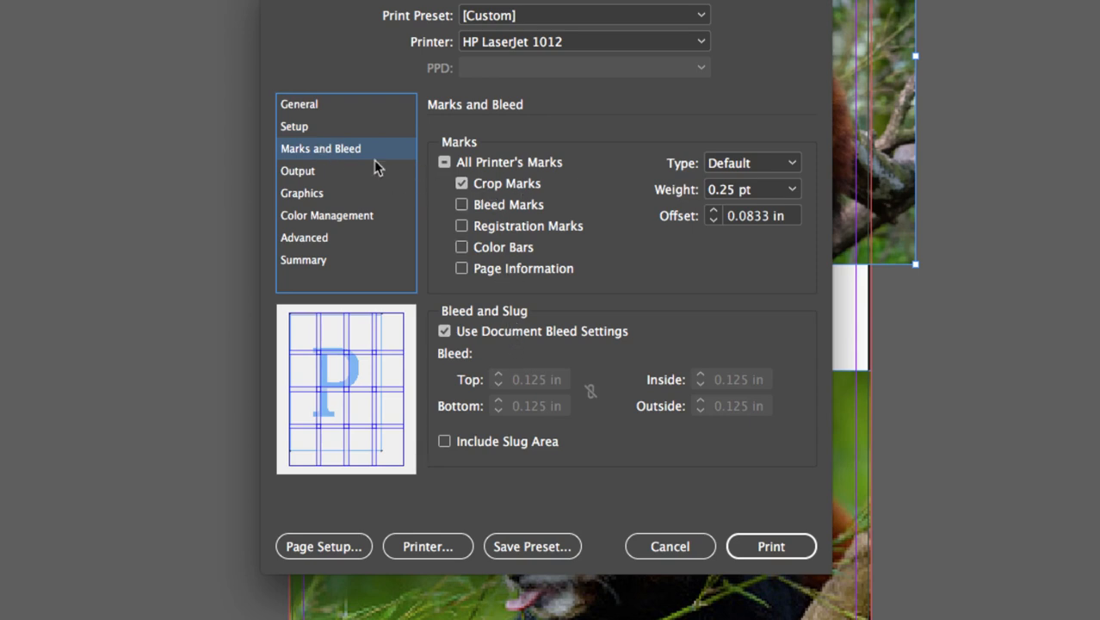
click(311, 128)
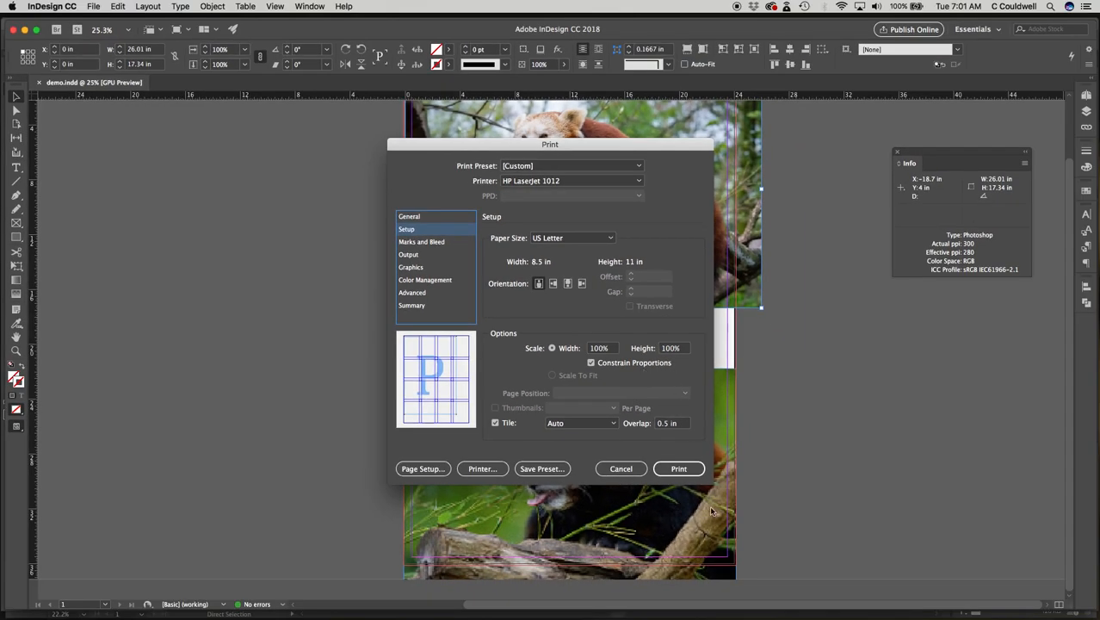
click(744, 485)
click(621, 470)
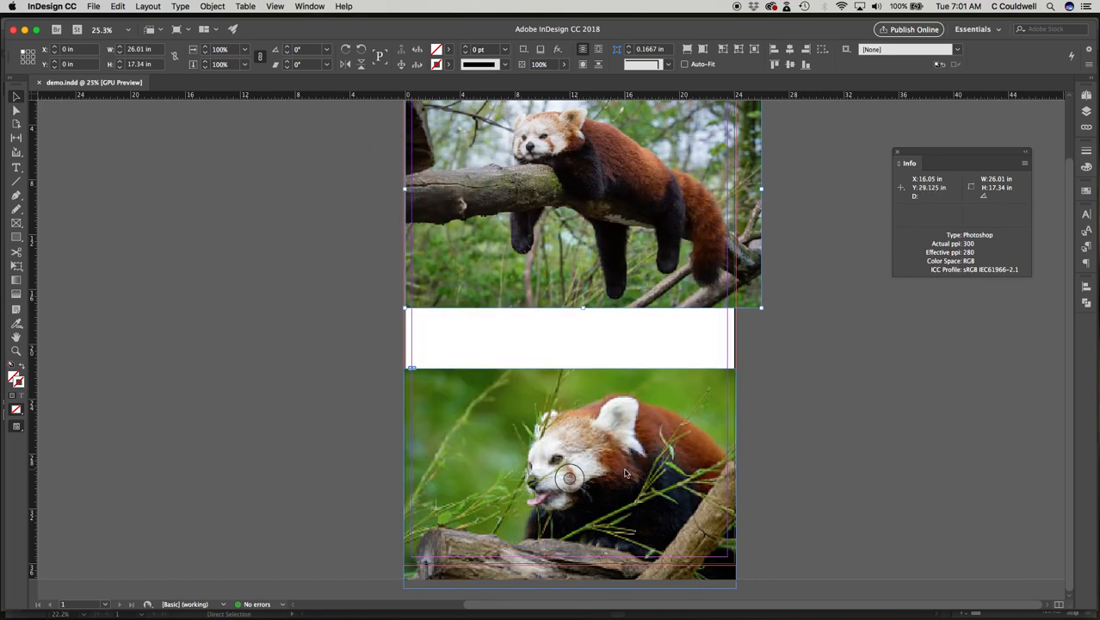
Deselect the image, reopen the print settings to enable crop marks, and cancel without printing
click(820, 449)
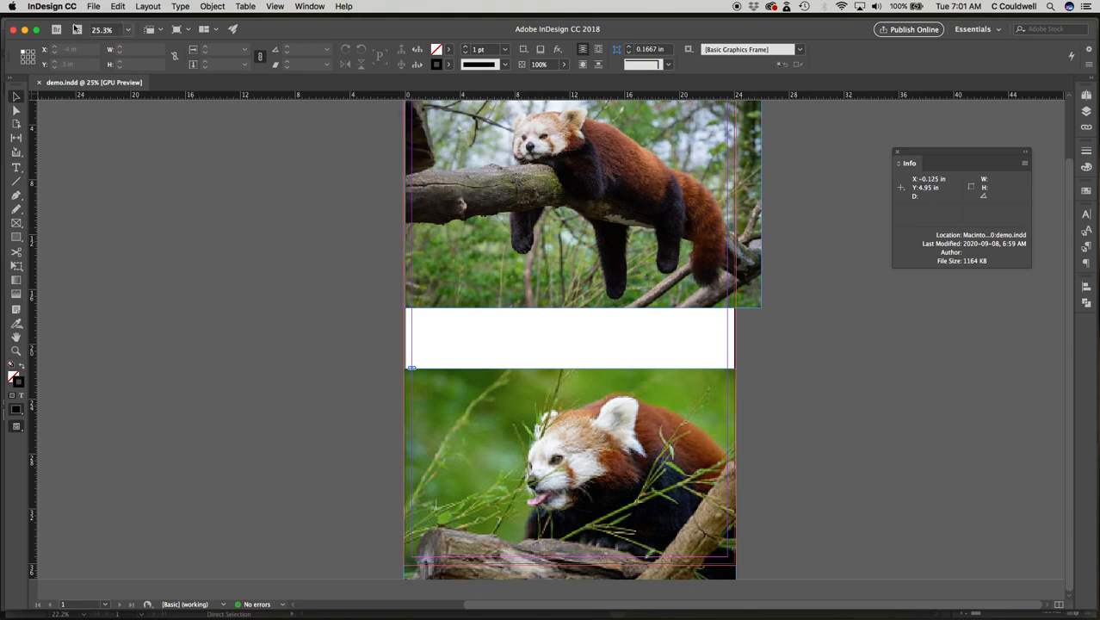
click(93, 7)
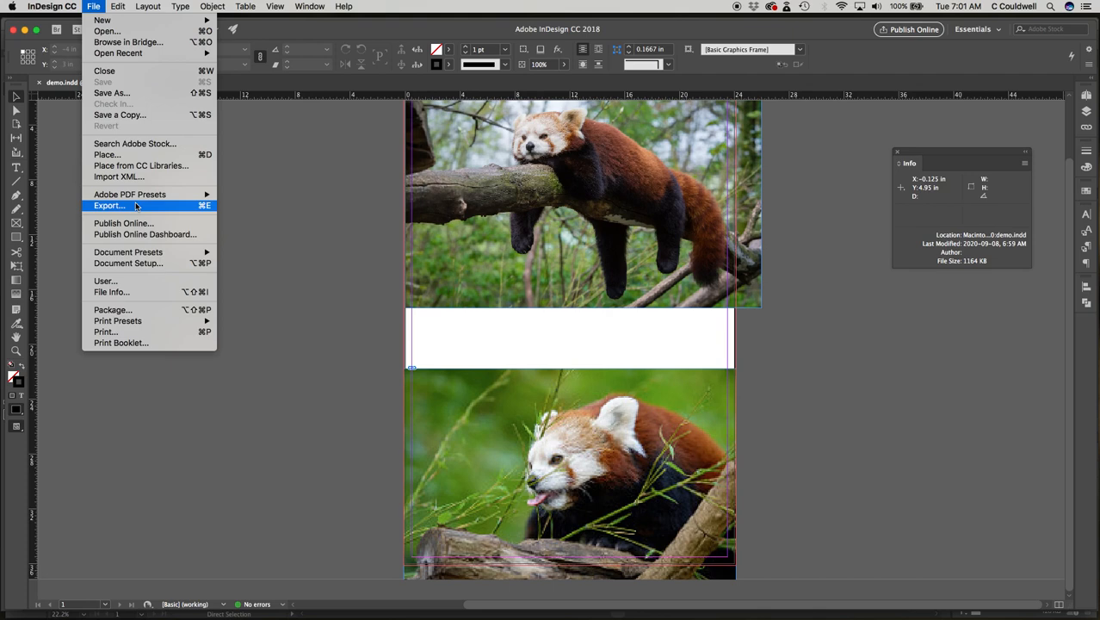
click(305, 203)
click(101, 8)
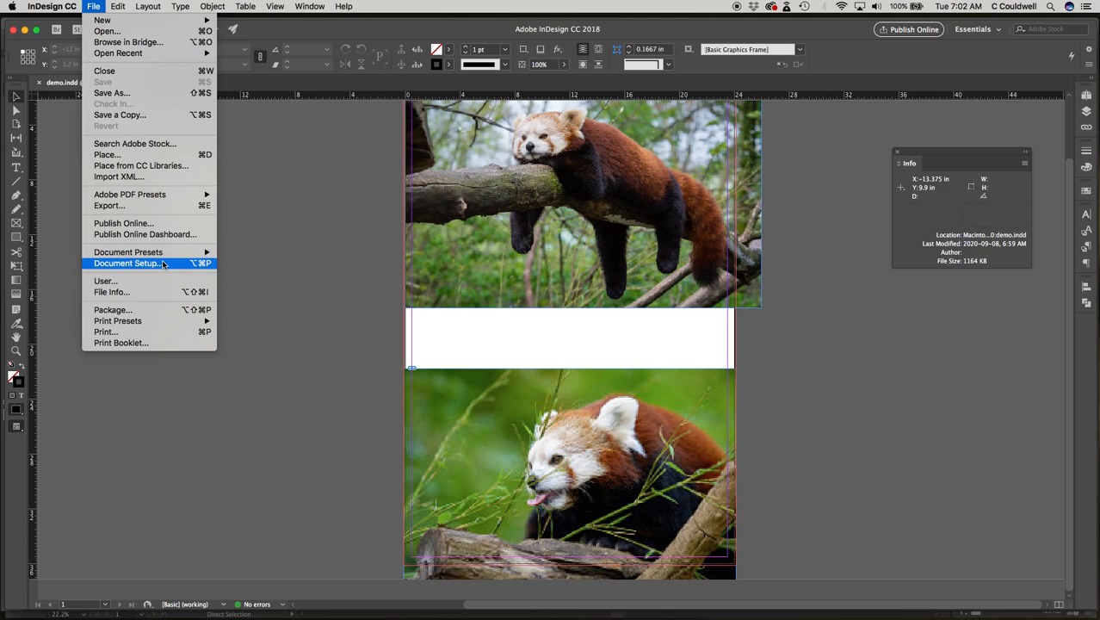
click(150, 331)
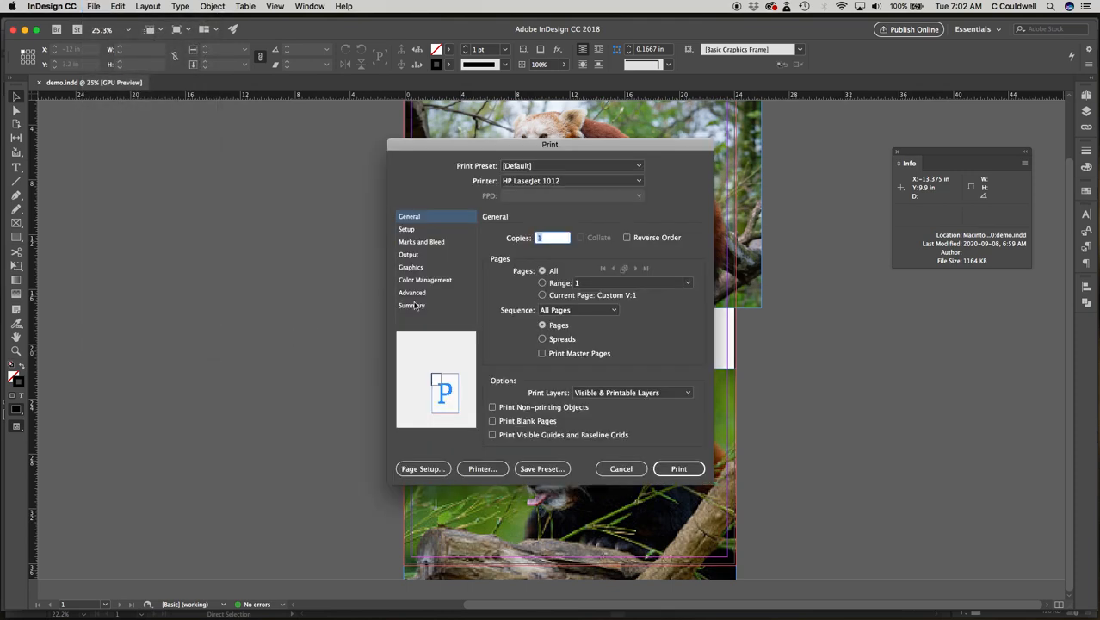
click(414, 229)
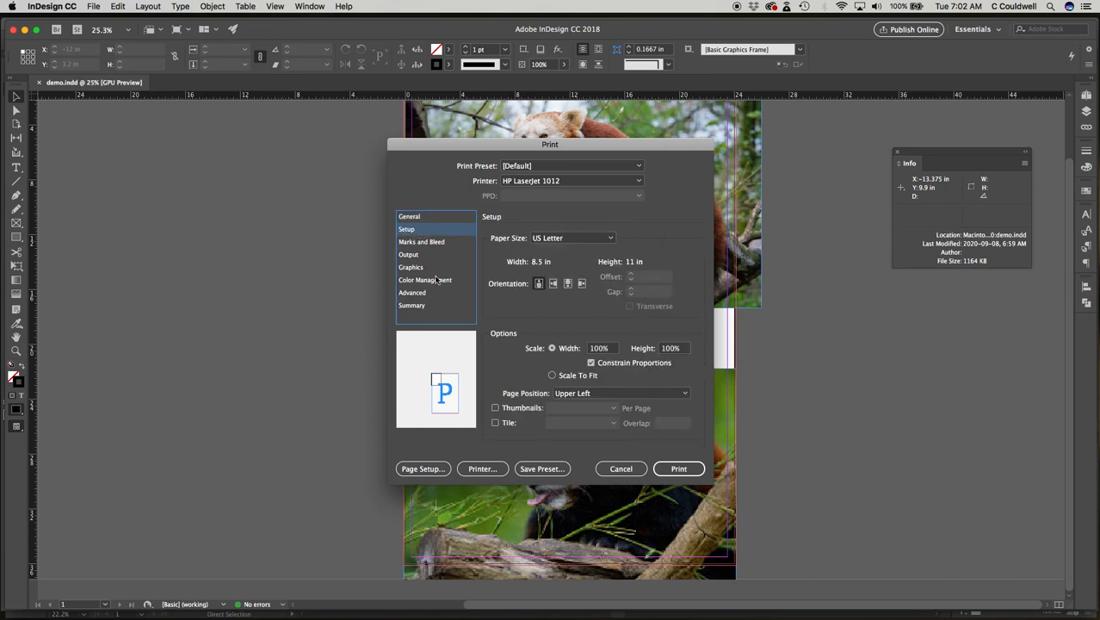
click(433, 244)
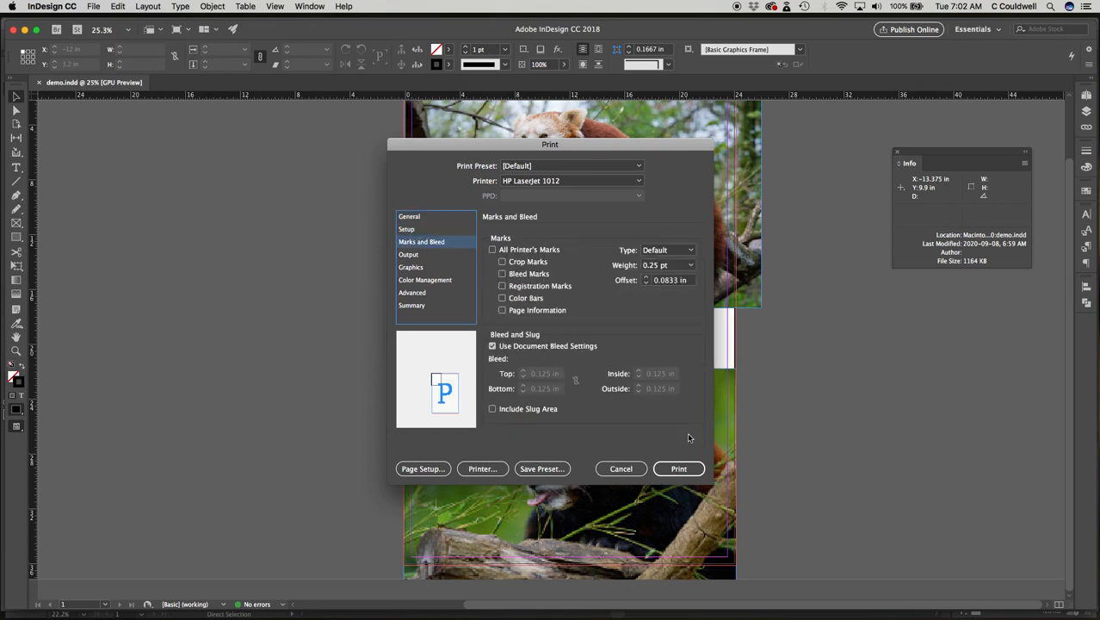
click(521, 262)
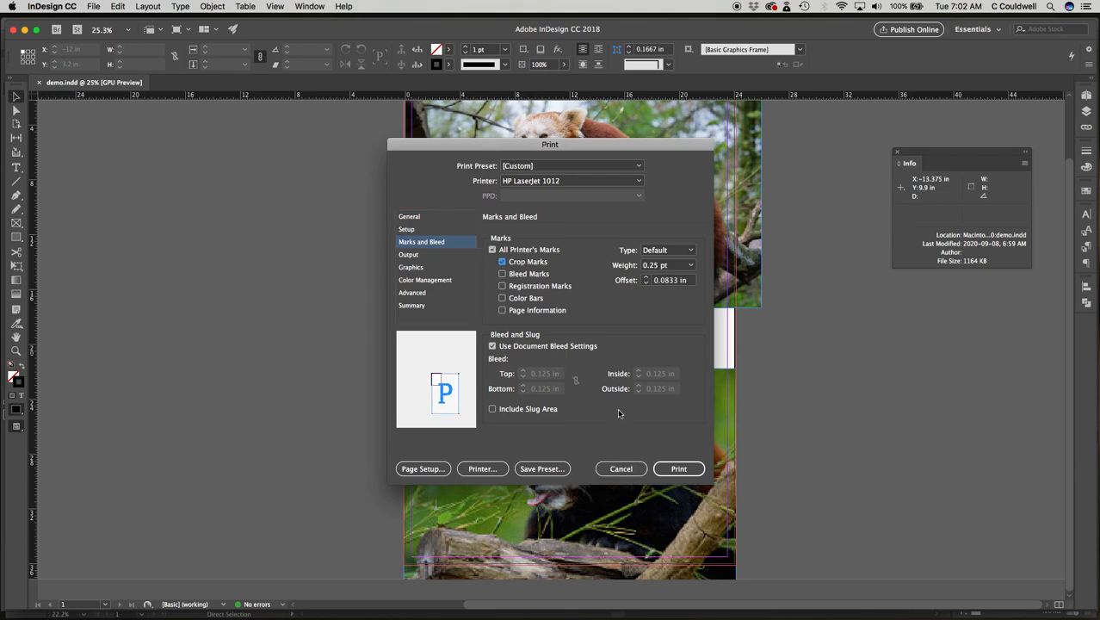
click(630, 470)
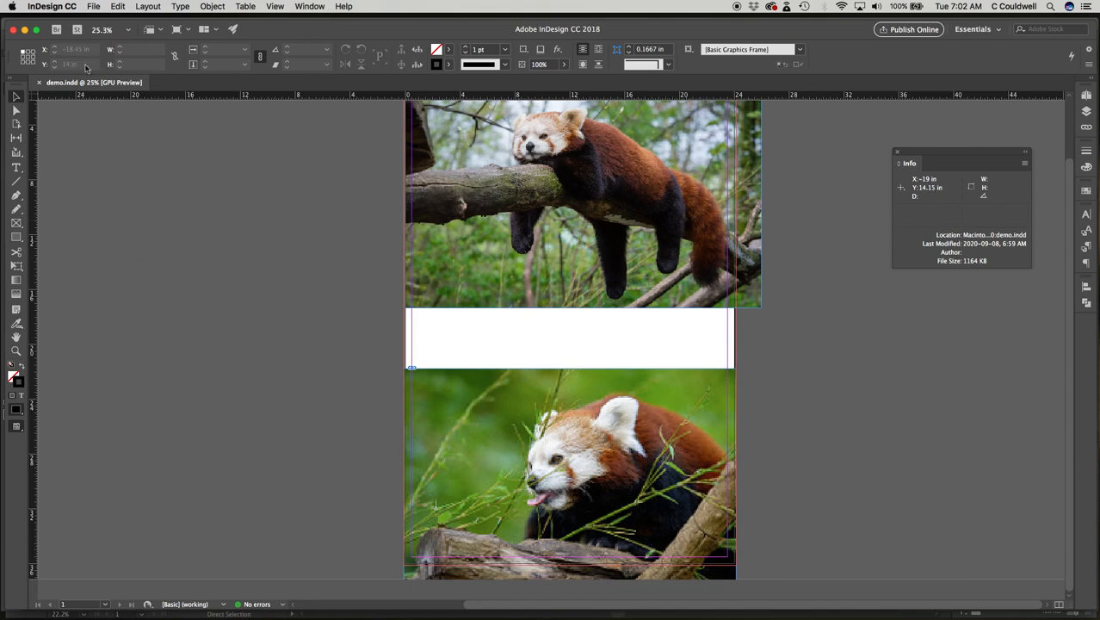
Export the document as demo.pdf in Adobe PDF (Print) format with crop marks and the document bleed settings
click(96, 4)
click(137, 206)
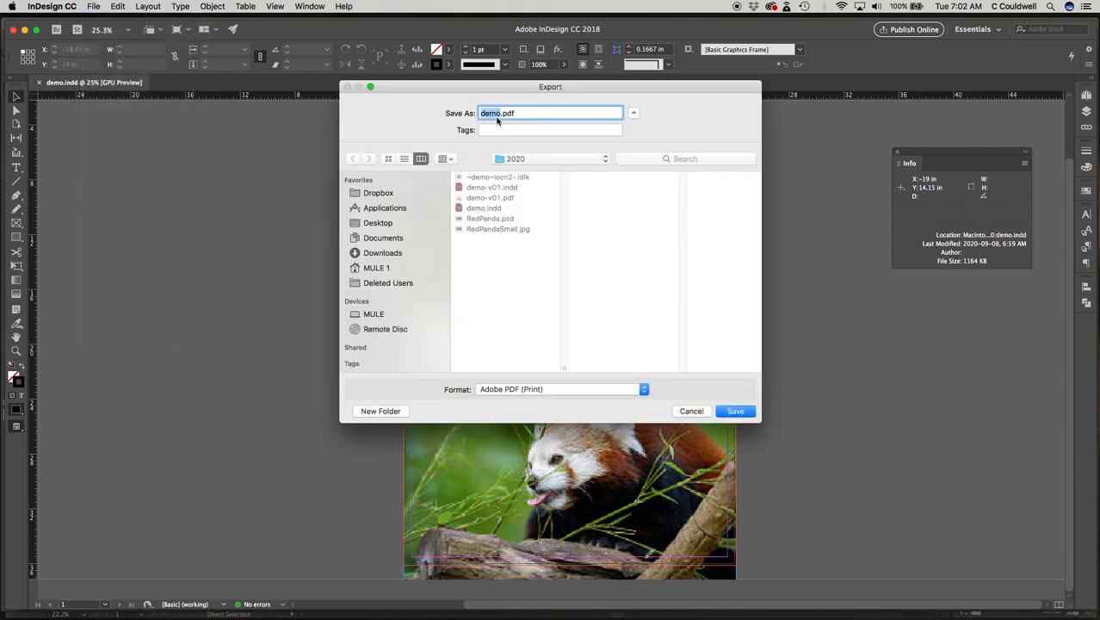
click(736, 411)
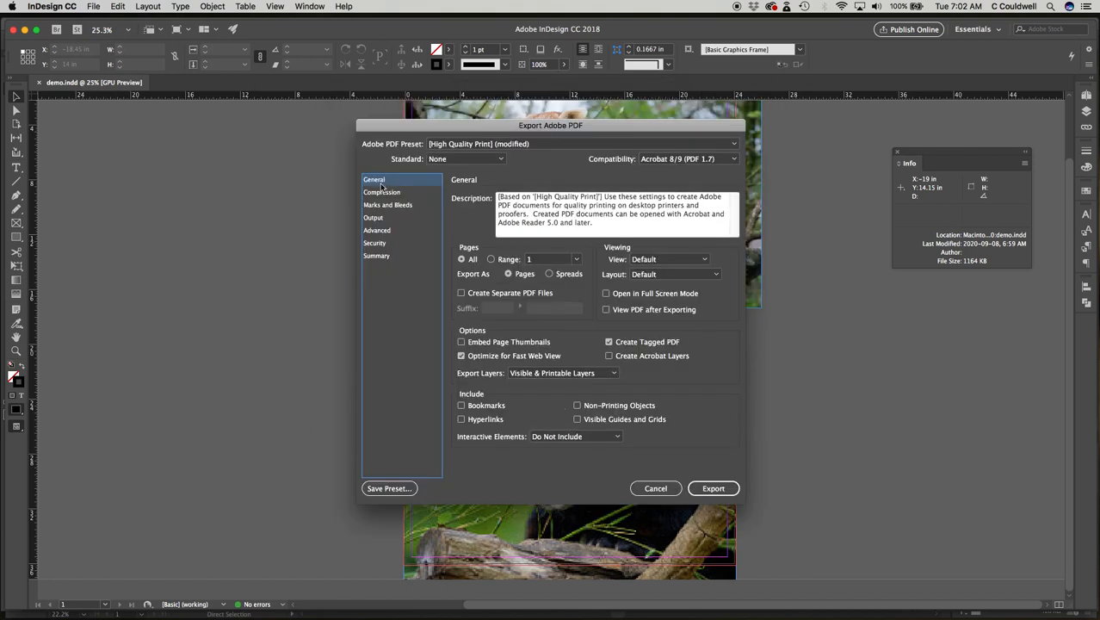
click(399, 207)
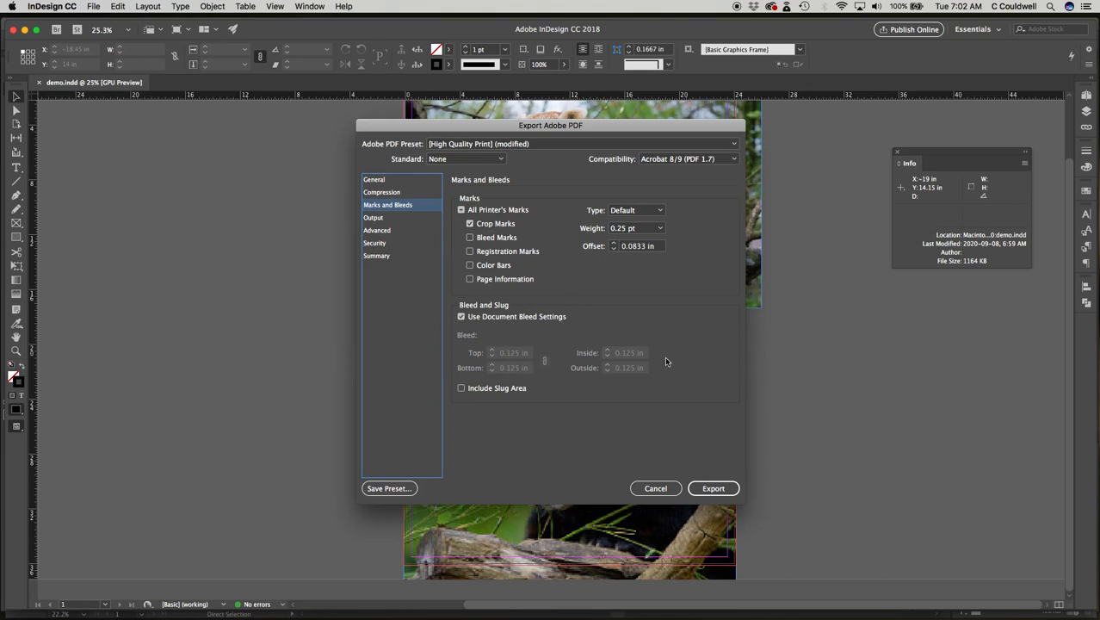
click(720, 489)
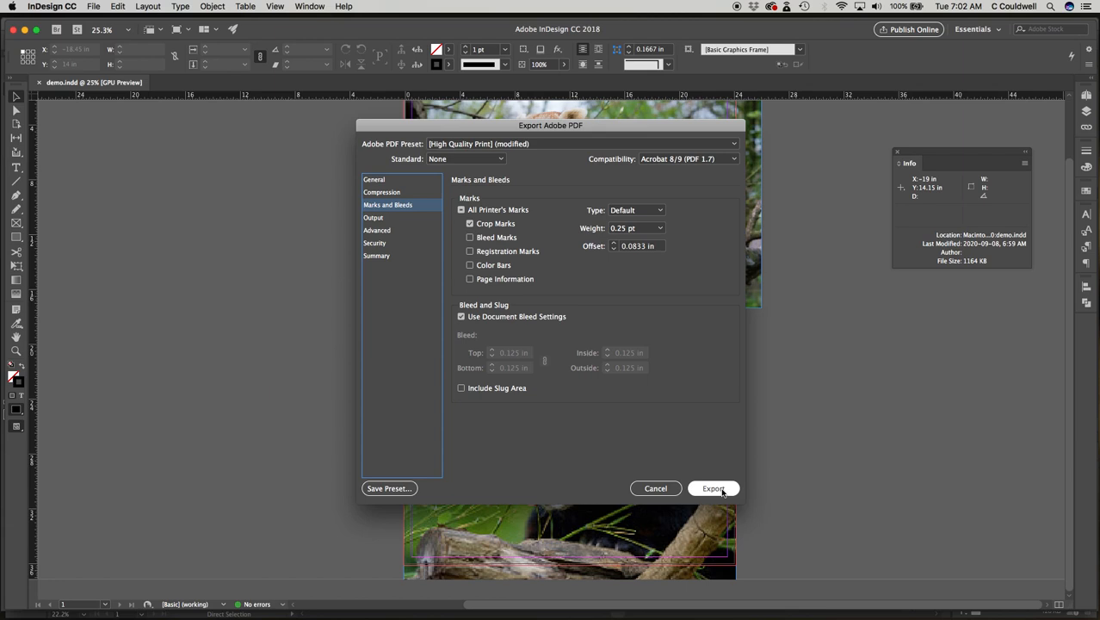
Run the PDF export with crop marks and document bleed, and minimize the InDesign and Photoshop windows
click(721, 489)
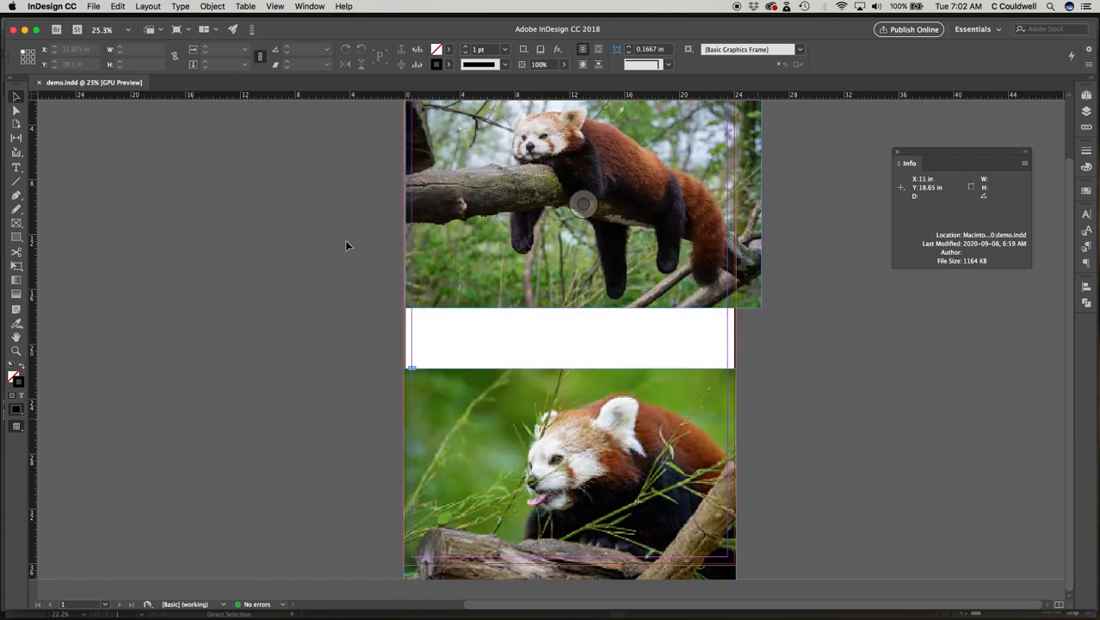
click(25, 31)
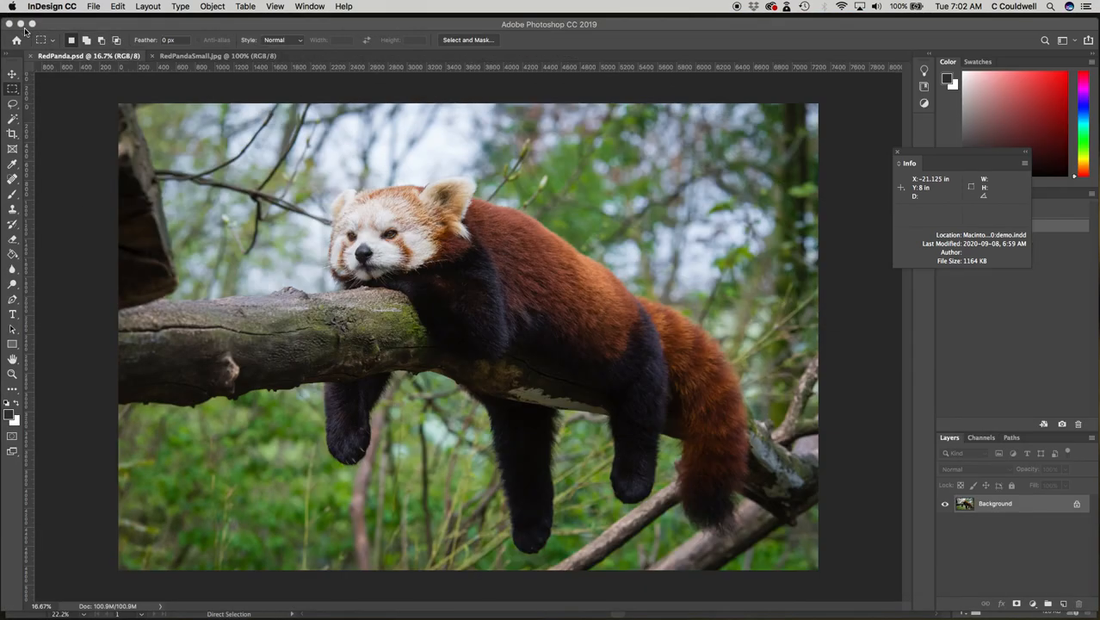
click(20, 25)
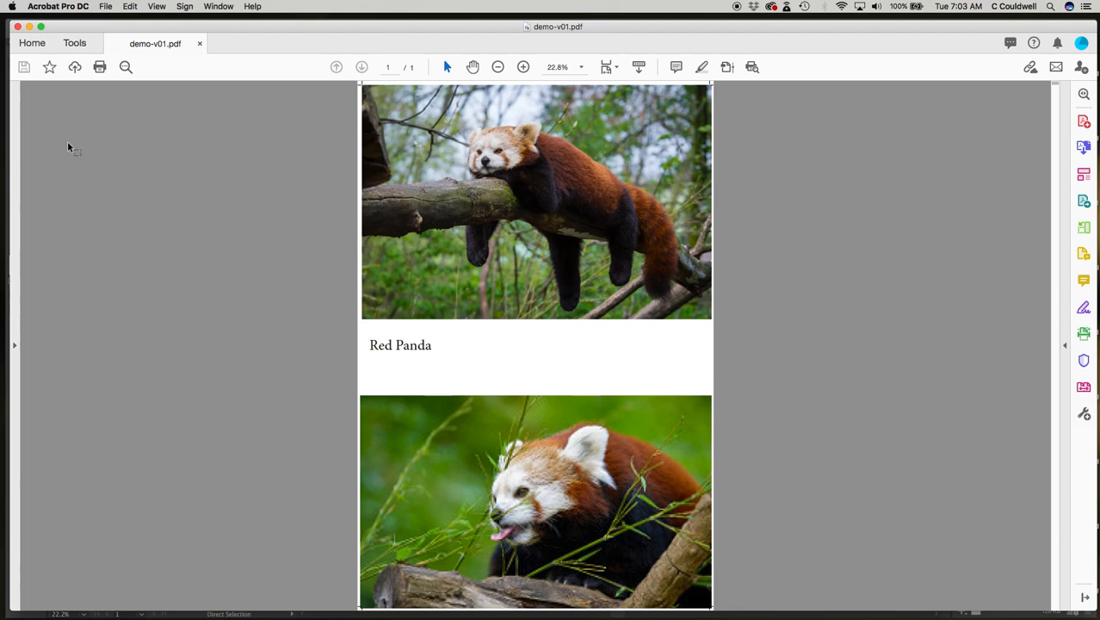
Open the print settings for demo-v01.pdf in Acrobat and check its US Letter portrait page setup
click(104, 7)
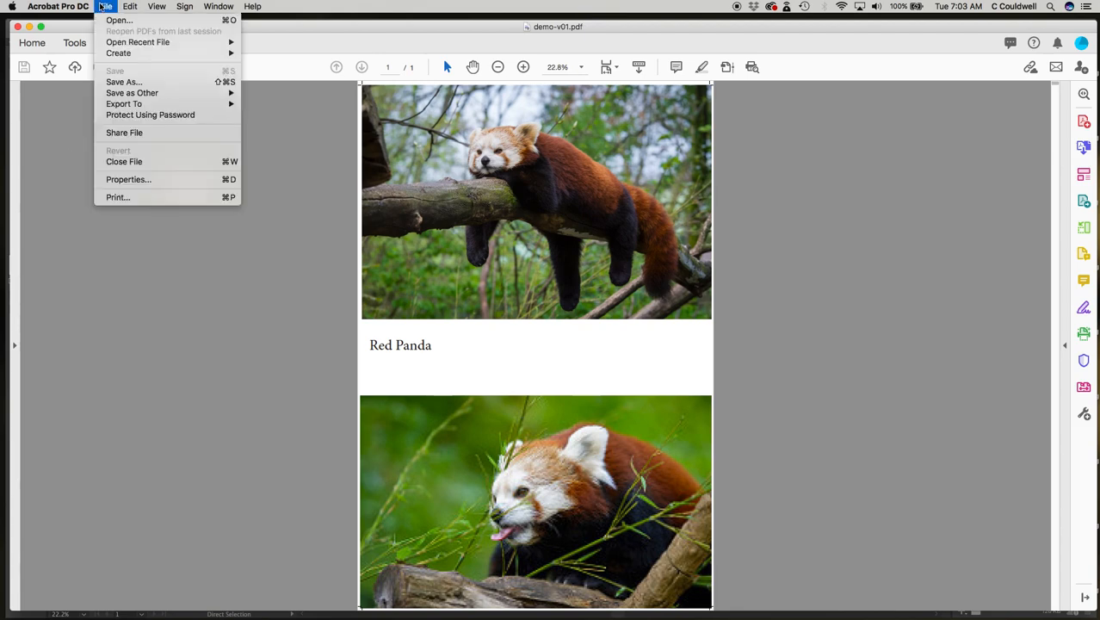
click(144, 201)
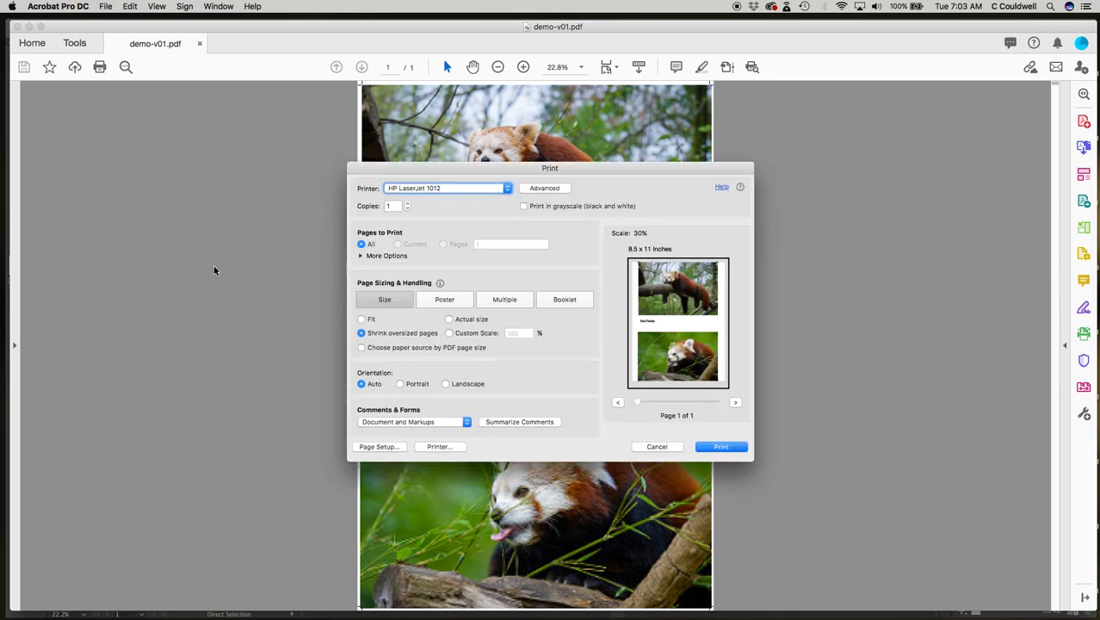
click(384, 447)
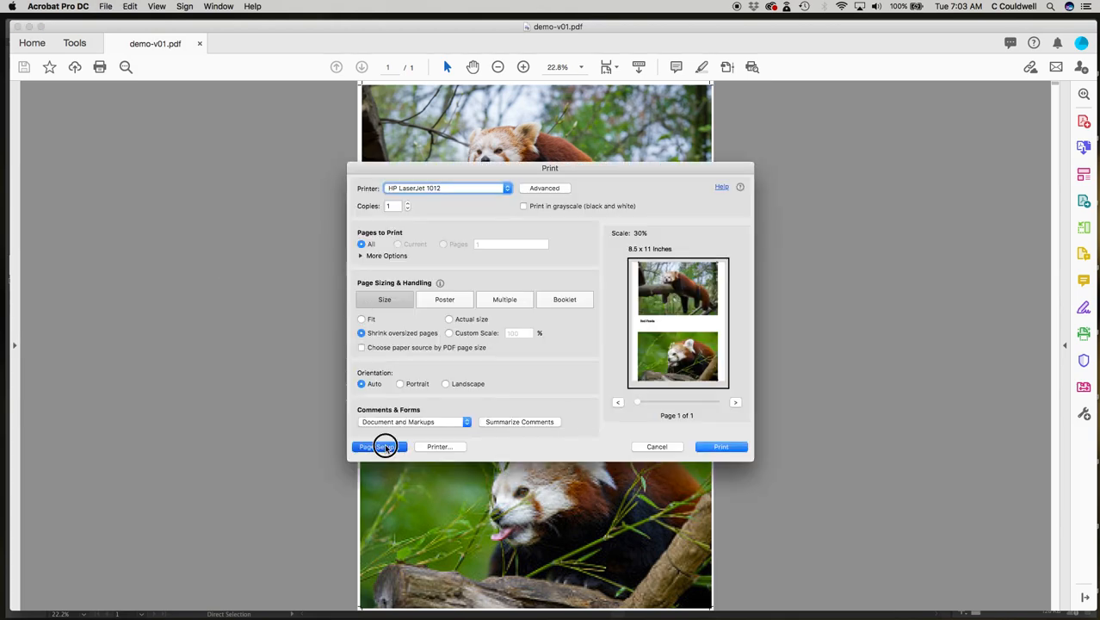
click(589, 315)
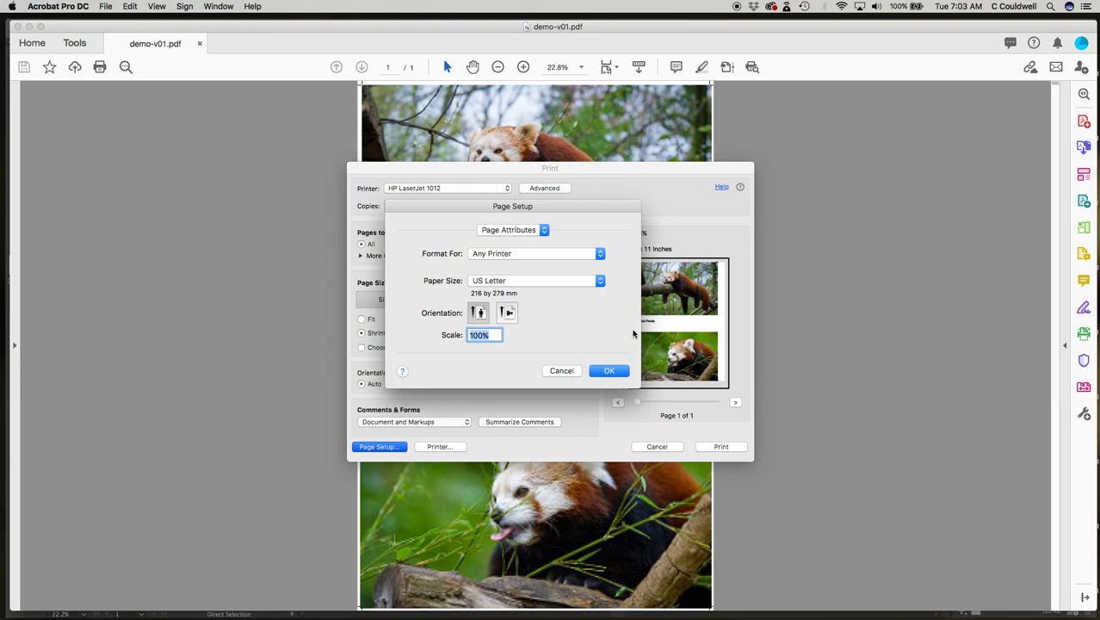
click(607, 372)
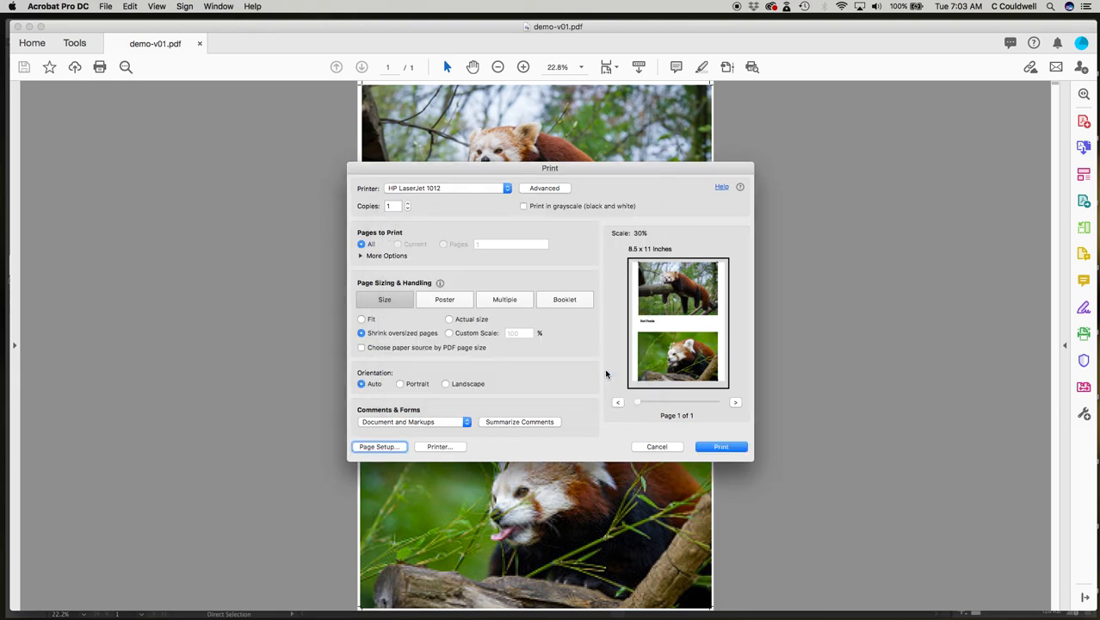
Preview the PDF print at actual size, and switch to poster tiling with cut marks enabled
click(448, 319)
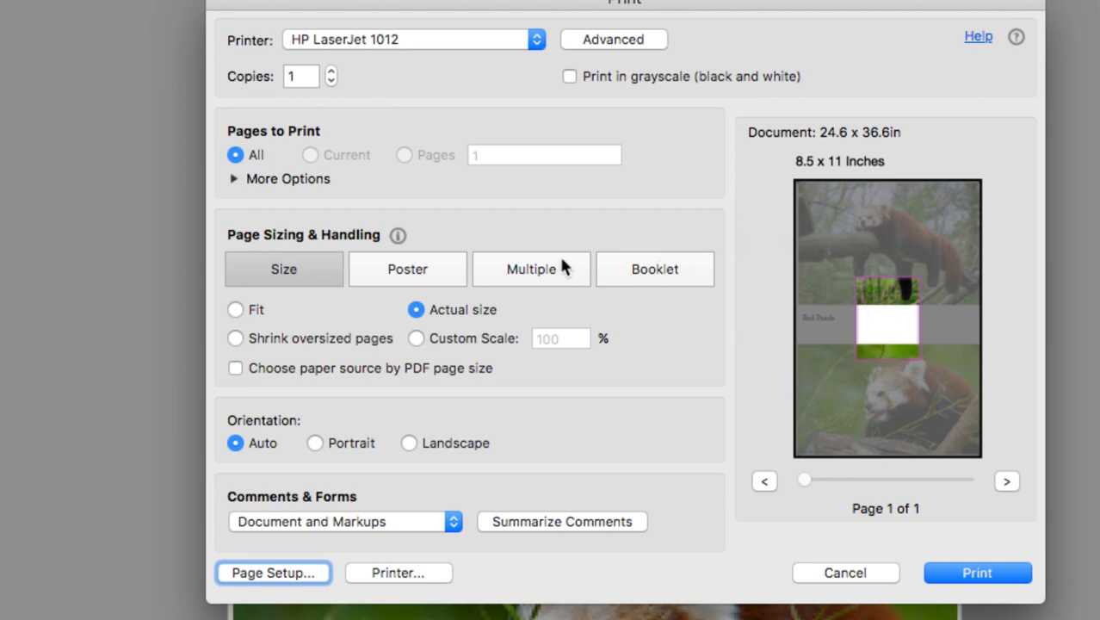
click(407, 269)
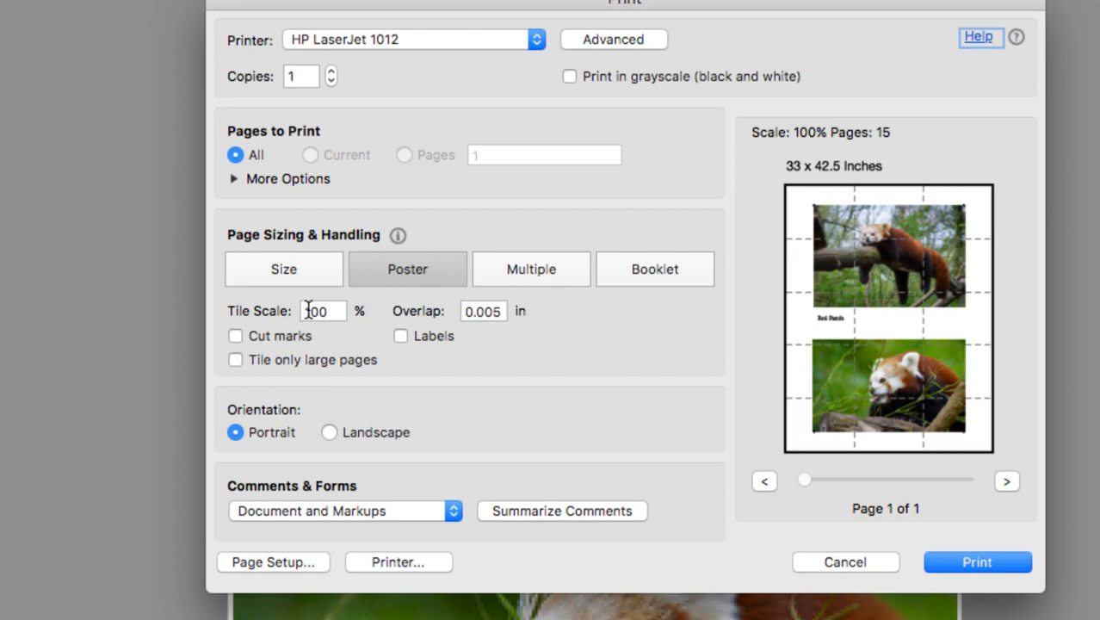
click(236, 337)
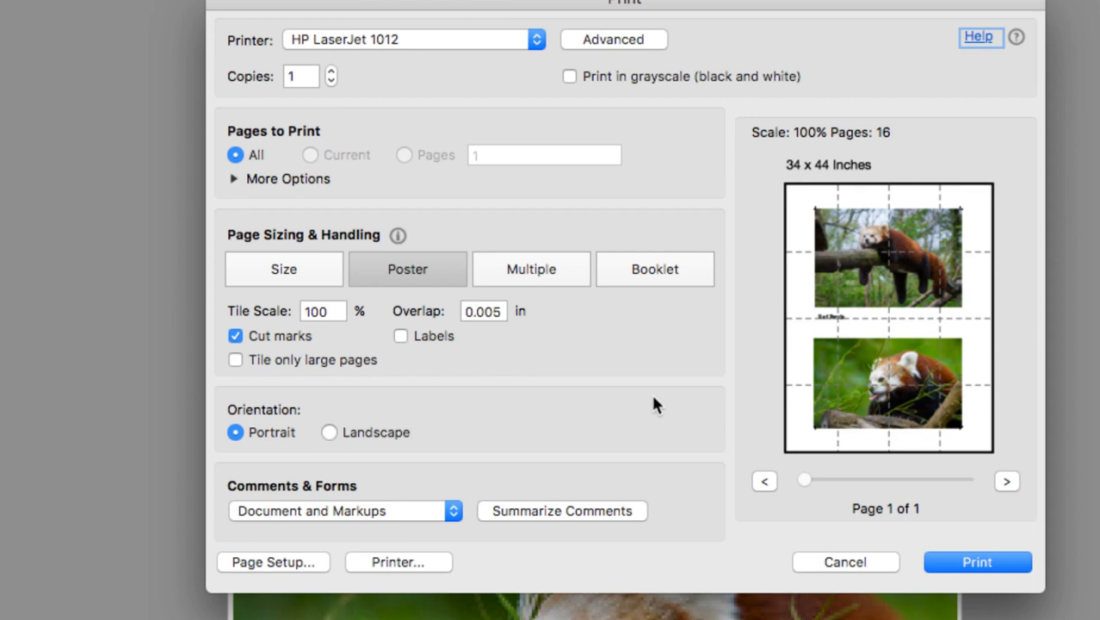
Recheck the page setup, and compare the actual-size and poster previews before cancelling the print
click(286, 566)
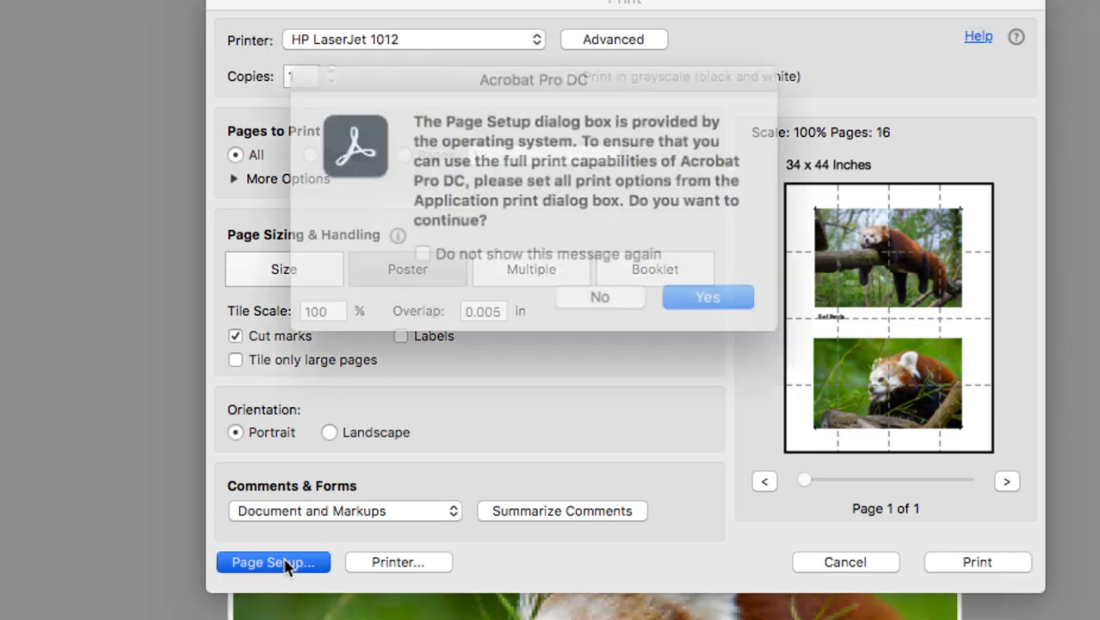
click(712, 297)
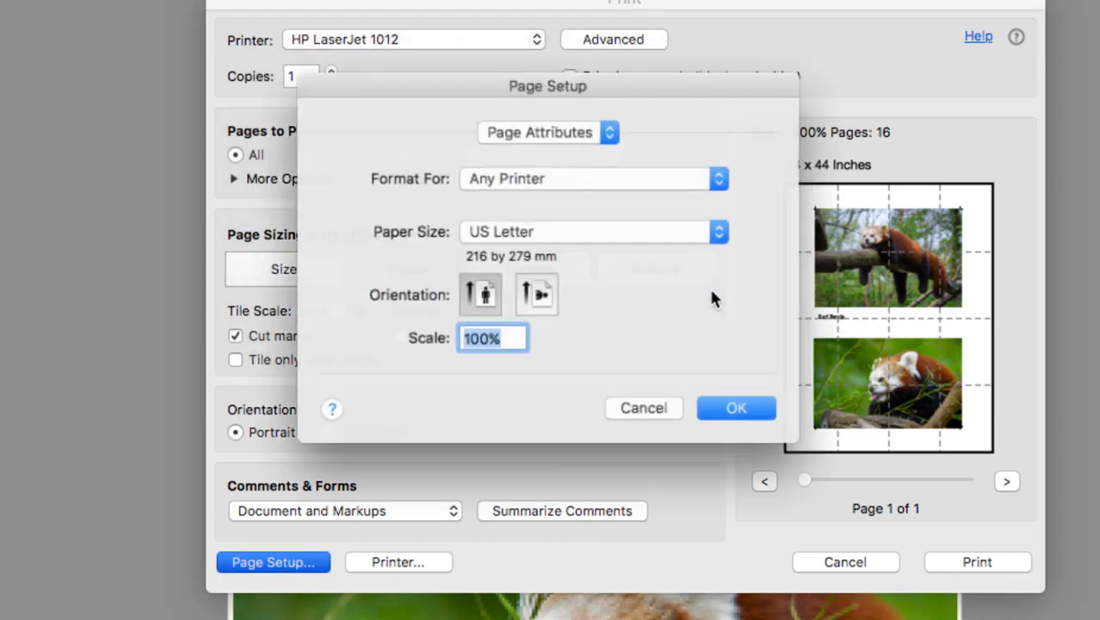
click(730, 415)
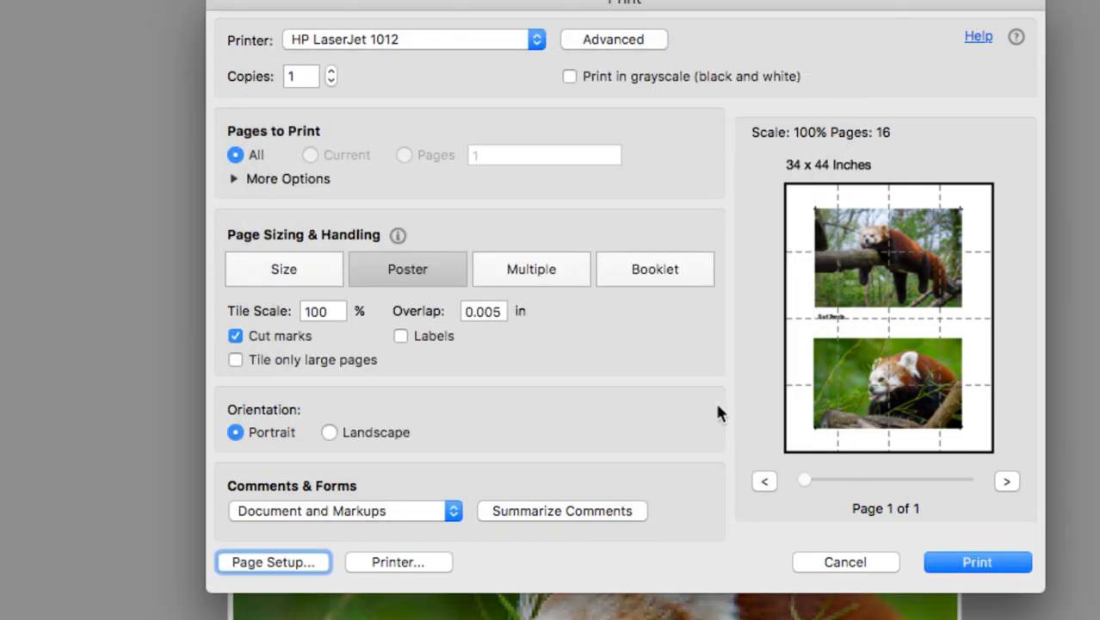
click(242, 269)
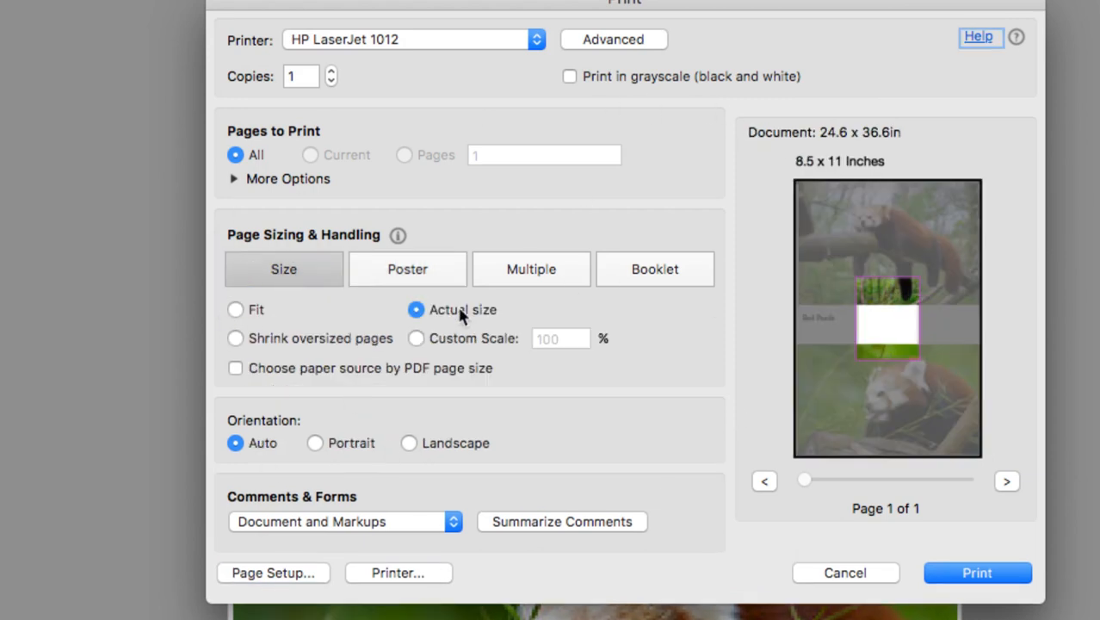
click(404, 269)
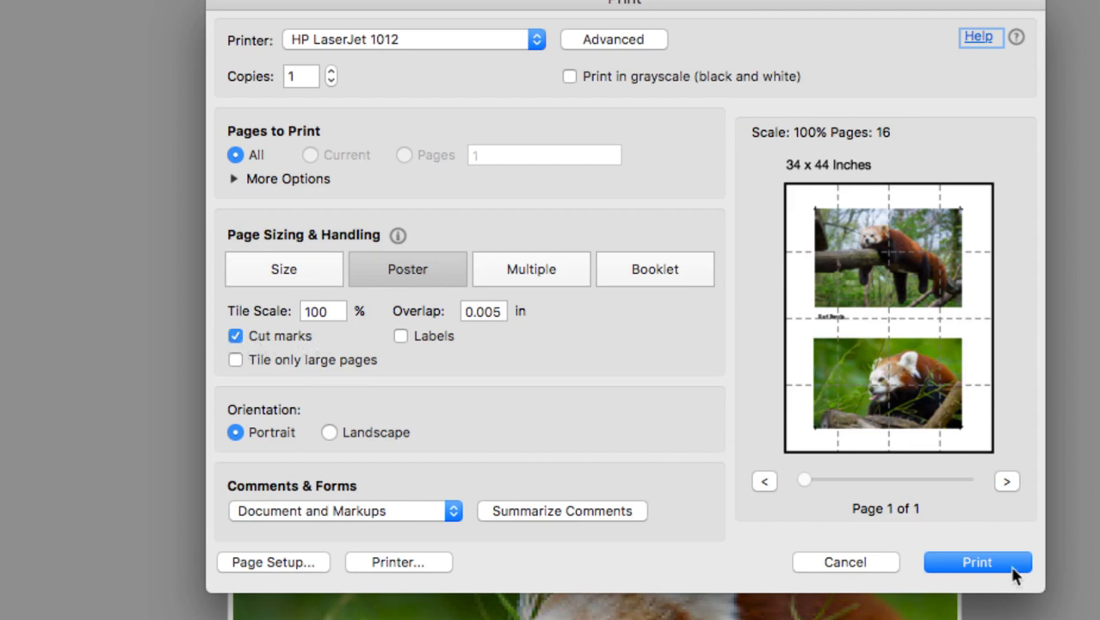
click(844, 561)
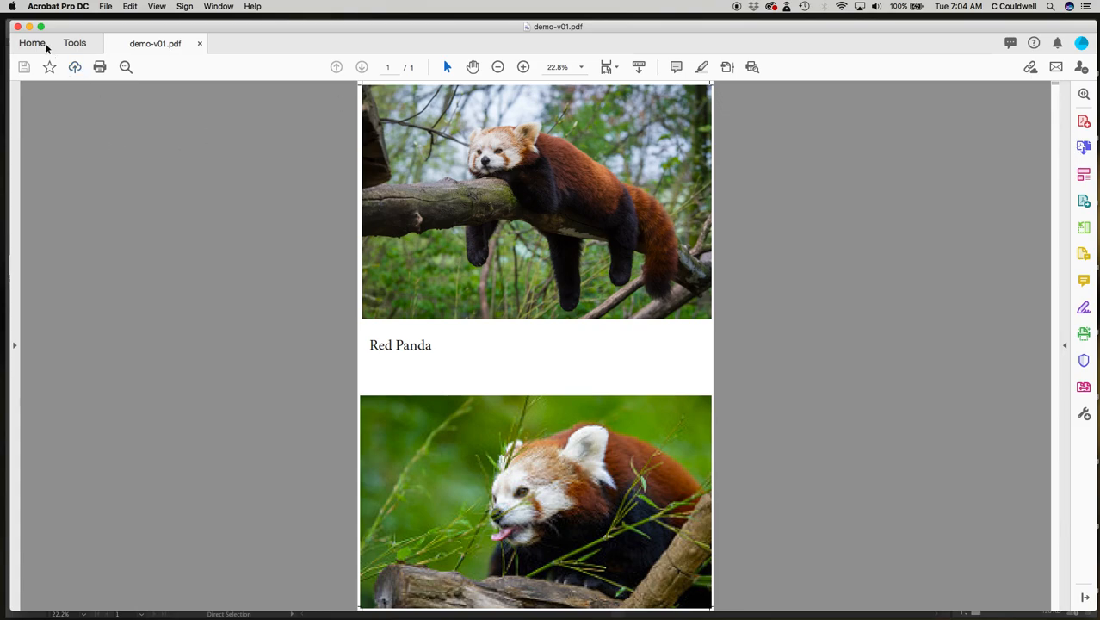
Switch to the lorem ipsum document in Illustrator and enable trim marks in its print settings
click(28, 27)
click(178, 240)
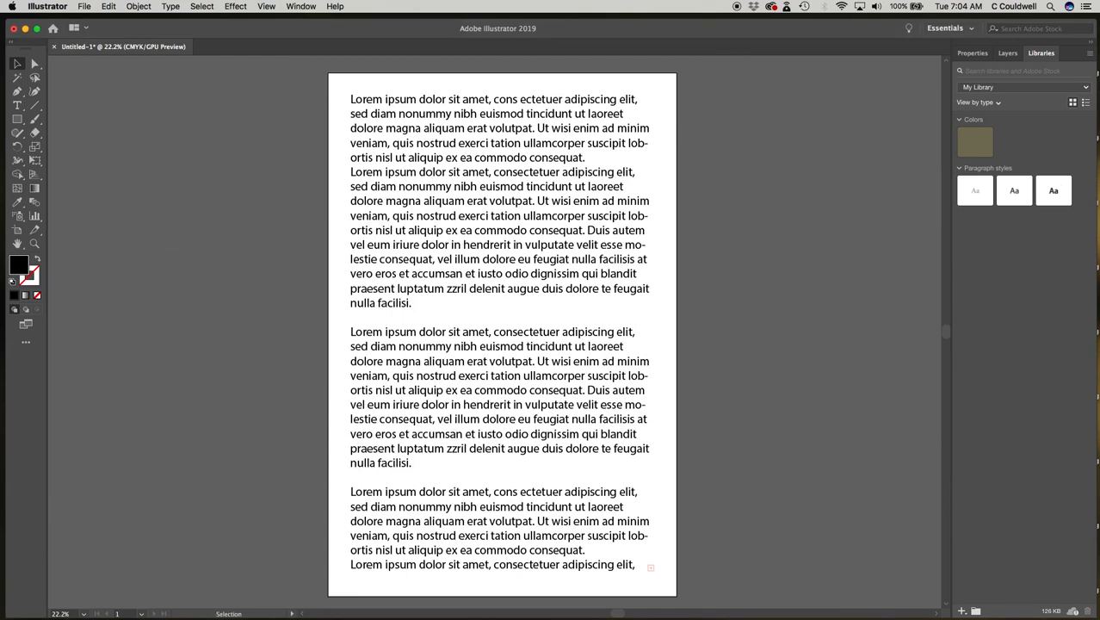
click(85, 6)
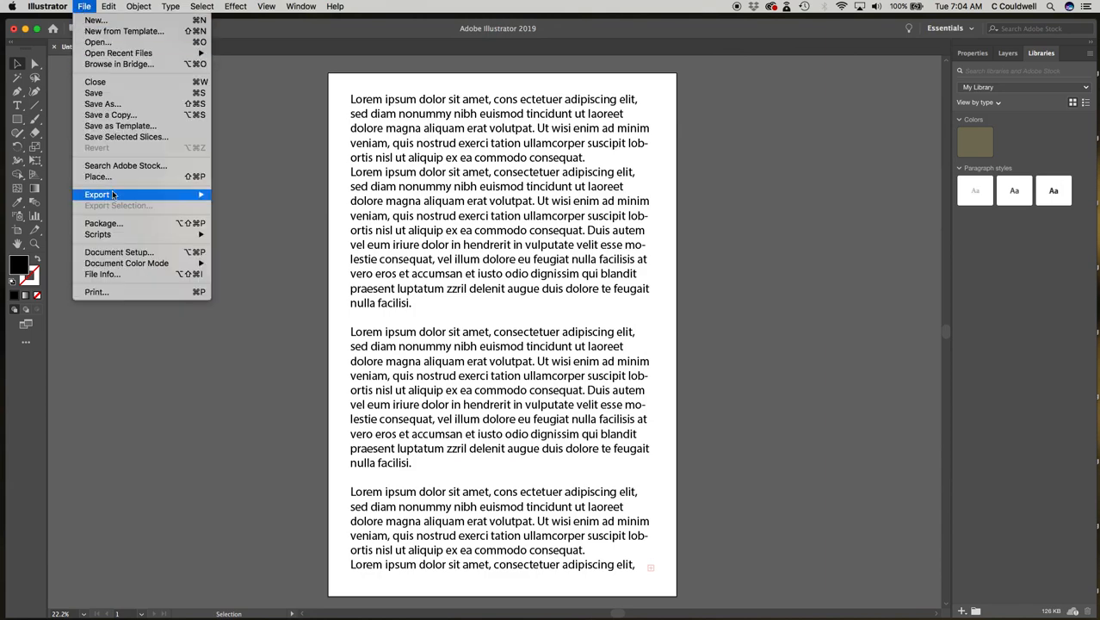
click(101, 292)
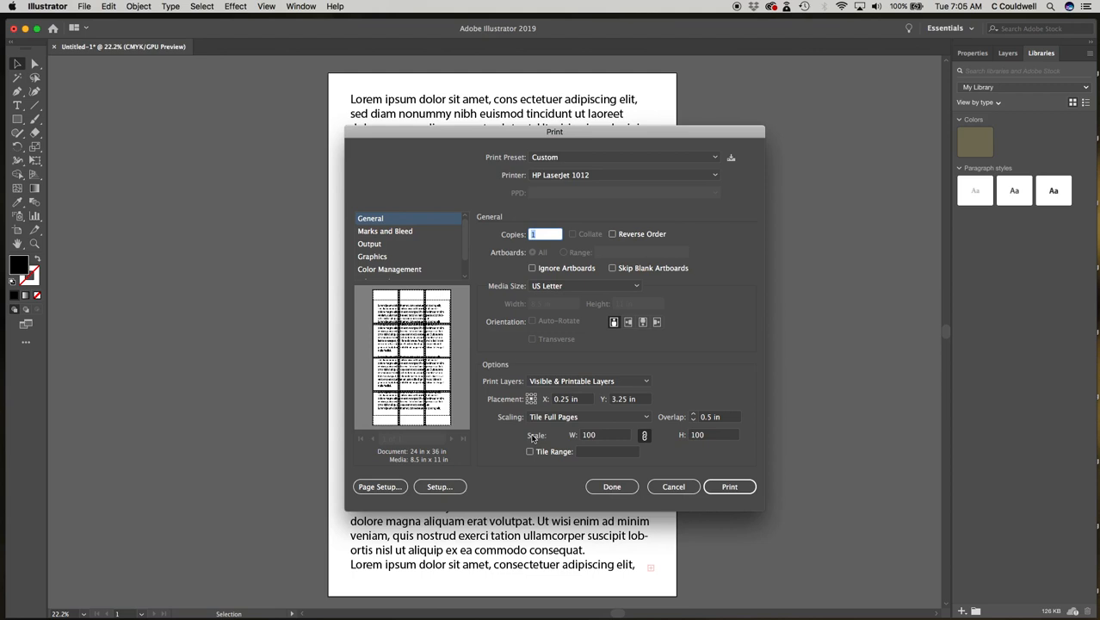
click(394, 231)
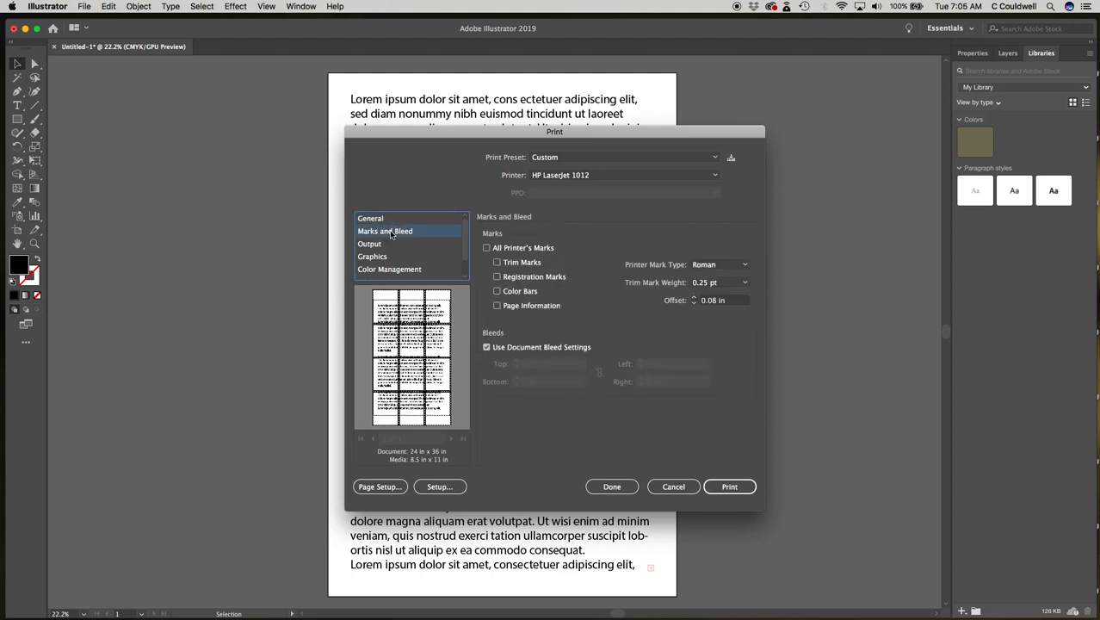
click(496, 261)
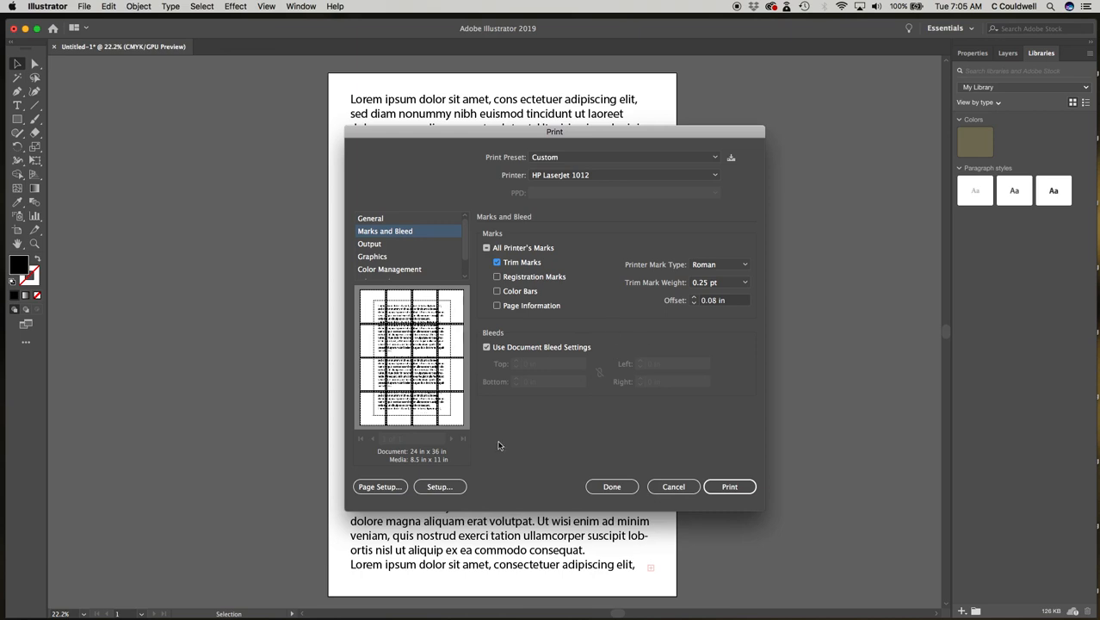
Try the Do Not Scale and Tile Imageable Areas scaling options for the print, and return to Tile Full Pages
click(383, 220)
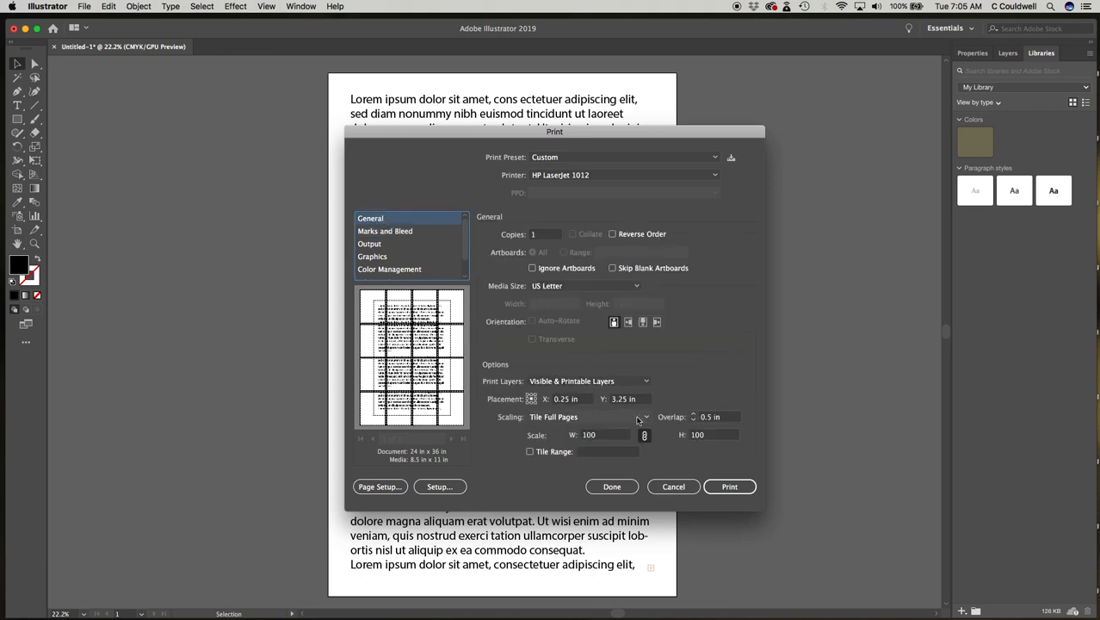
click(610, 420)
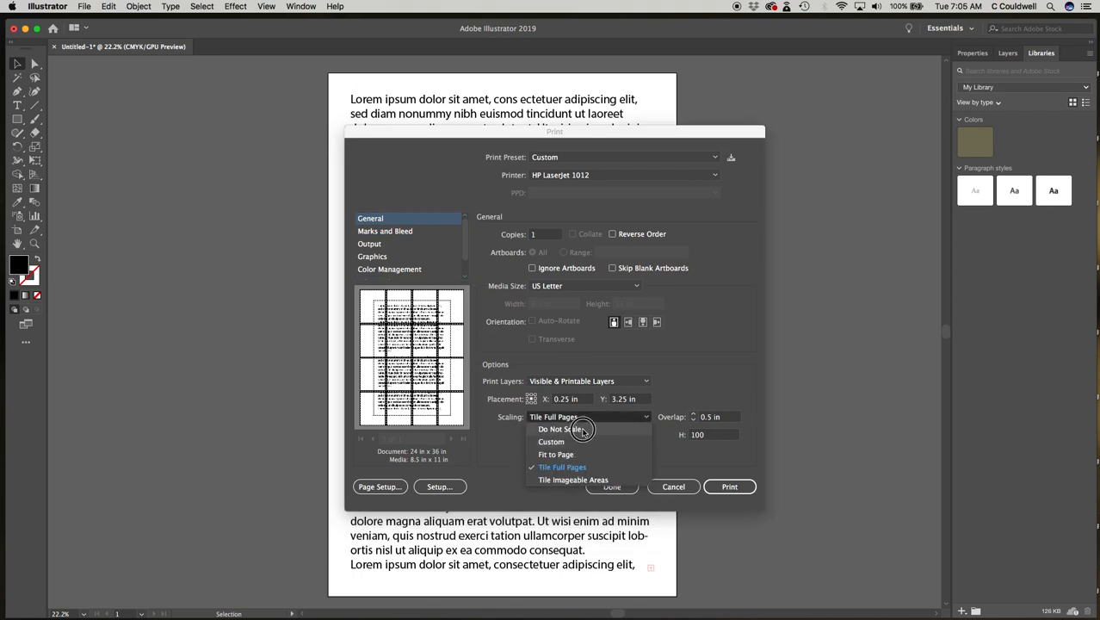
click(583, 430)
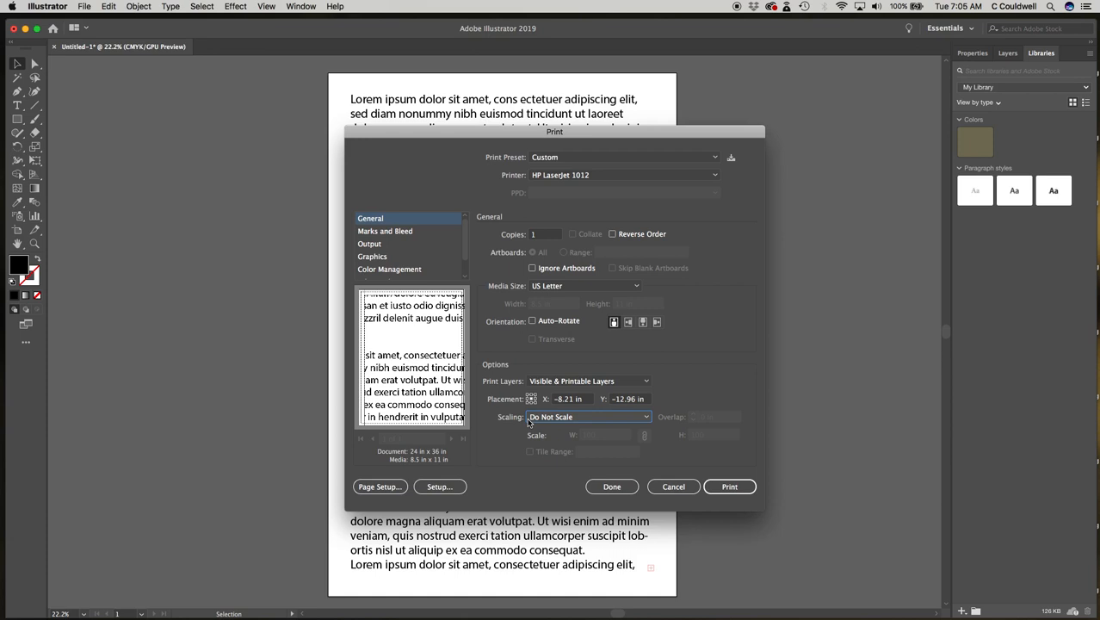
click(579, 422)
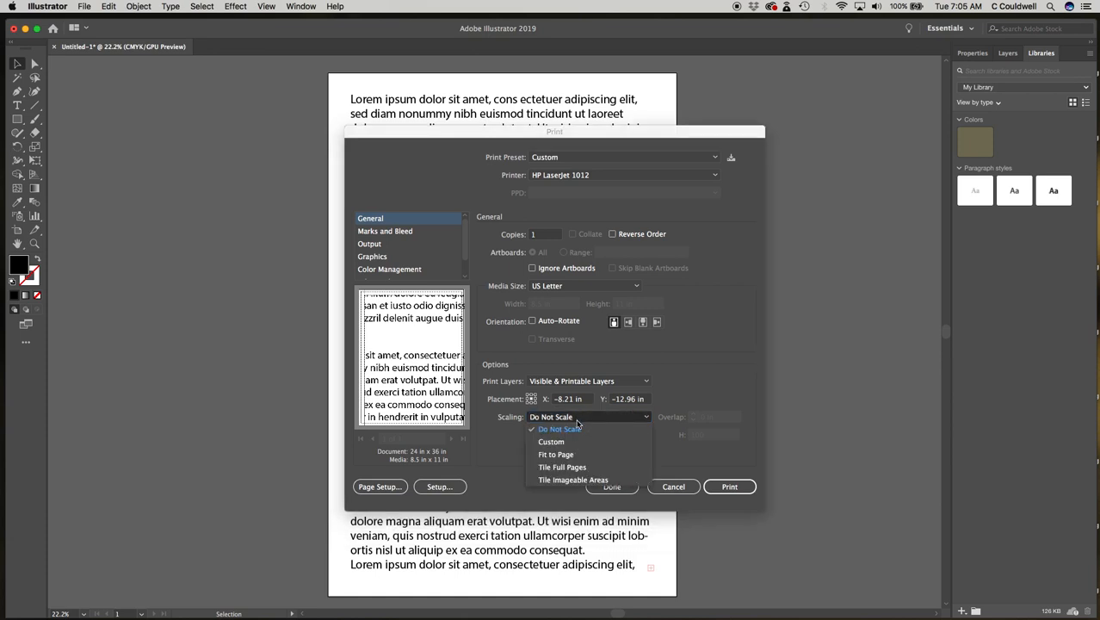
click(584, 480)
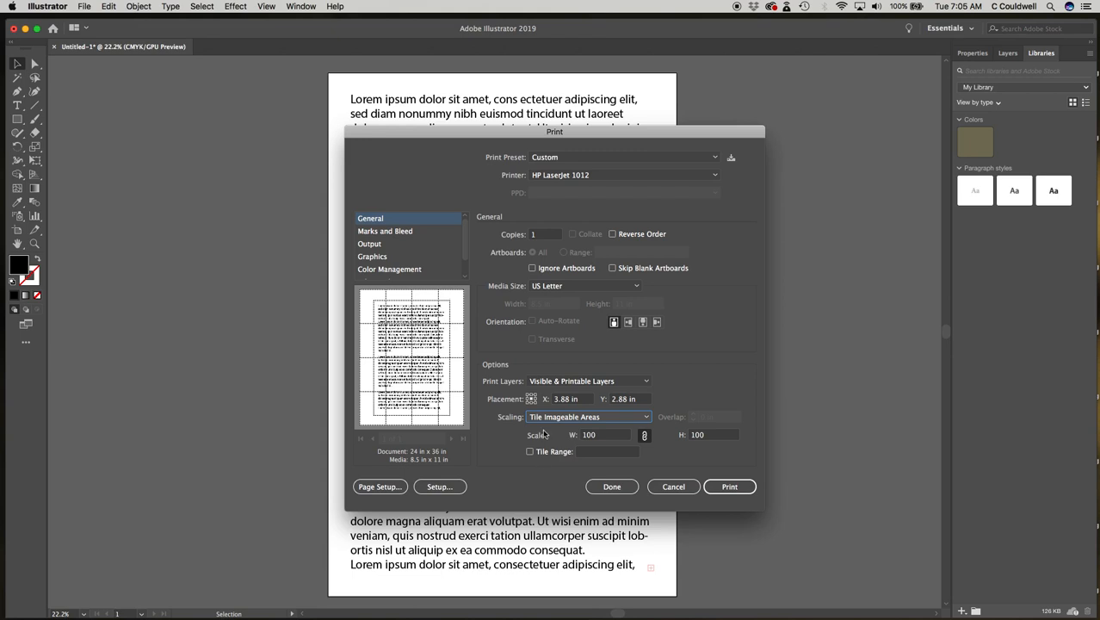
click(586, 417)
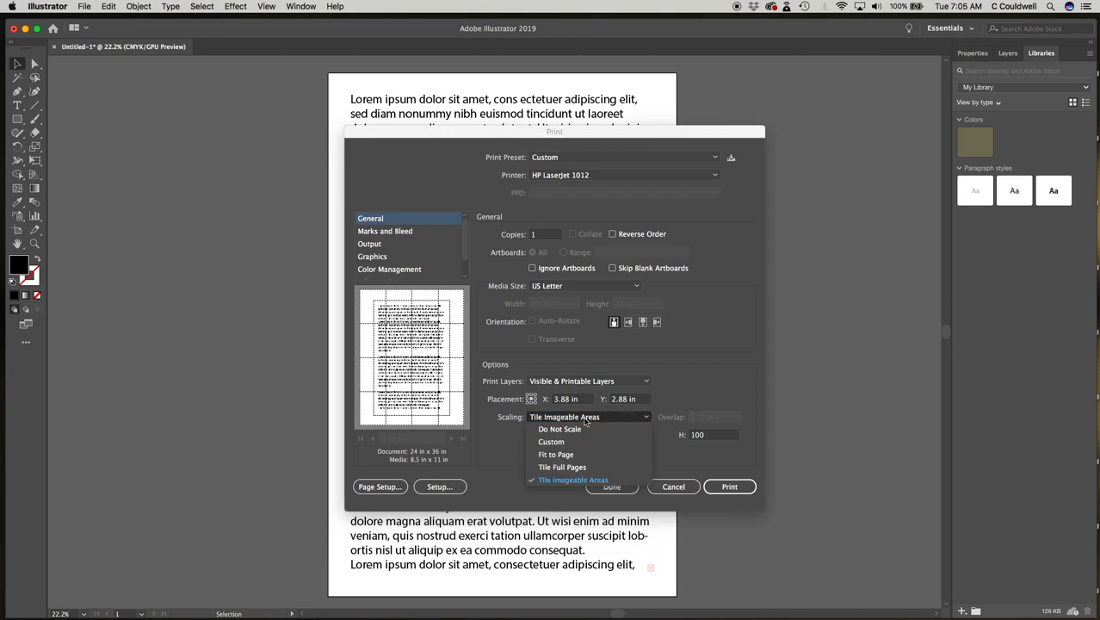
click(581, 467)
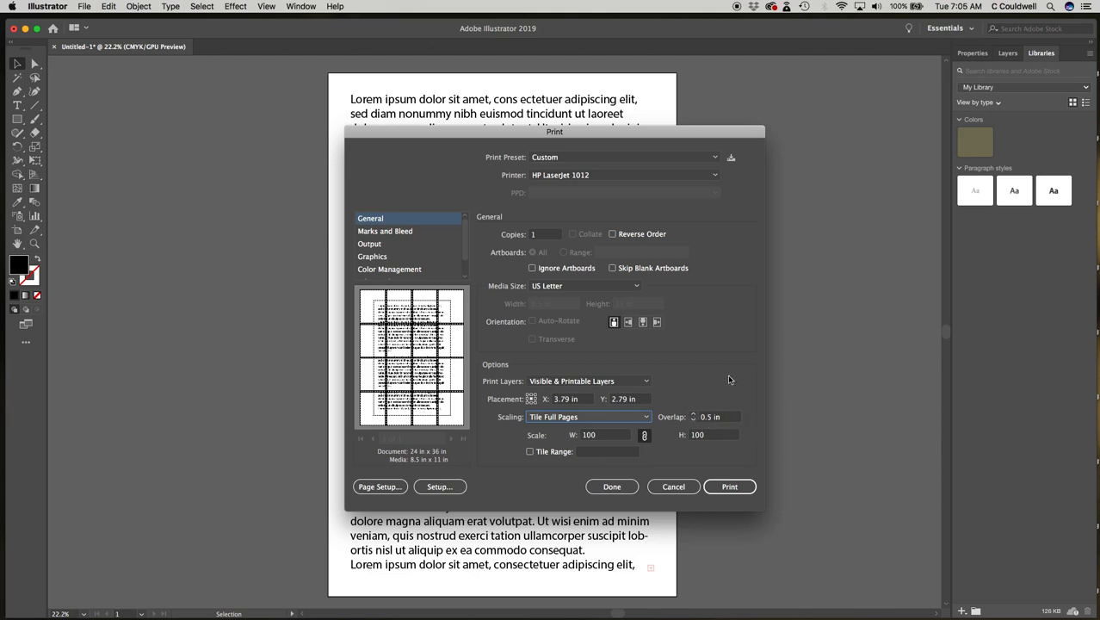
Review the print scaling options, keep Tile Full Pages, and cancel the print
click(599, 418)
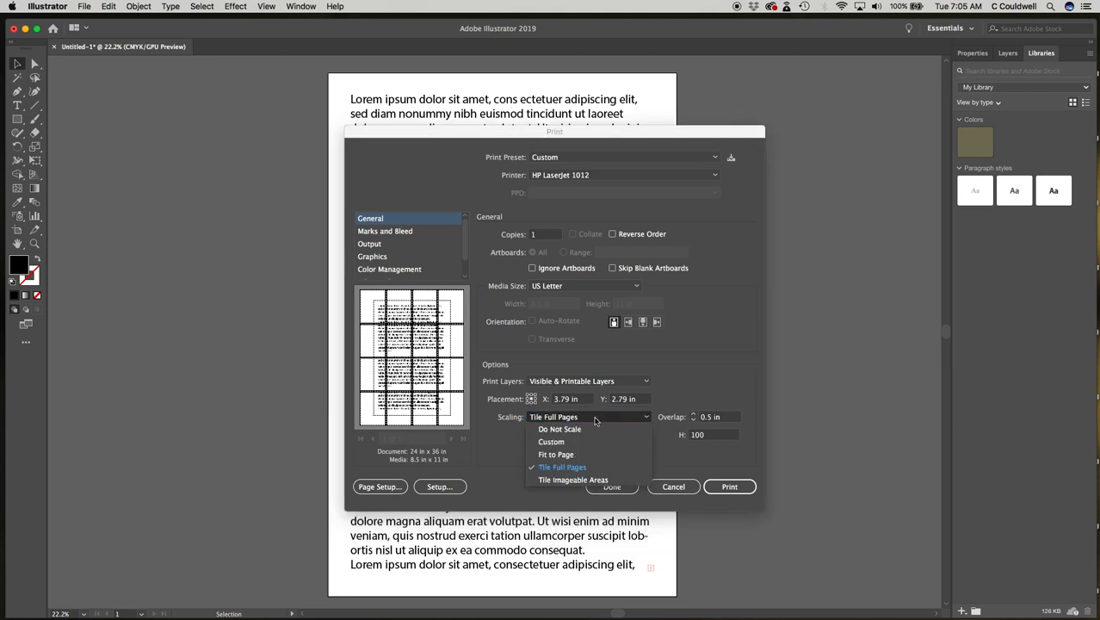
click(583, 470)
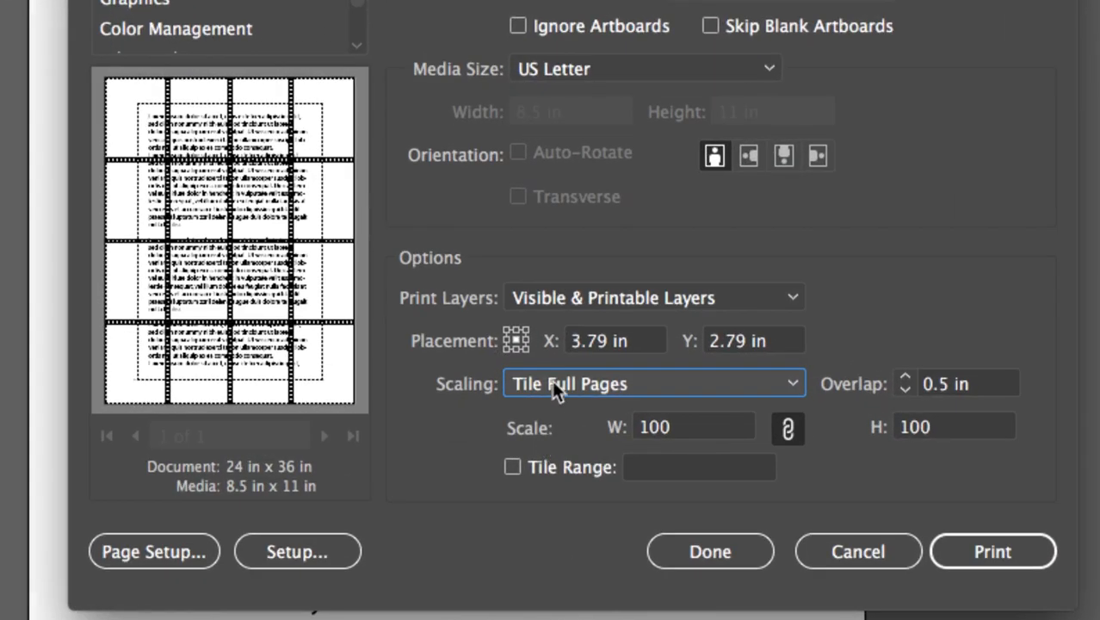
click(551, 385)
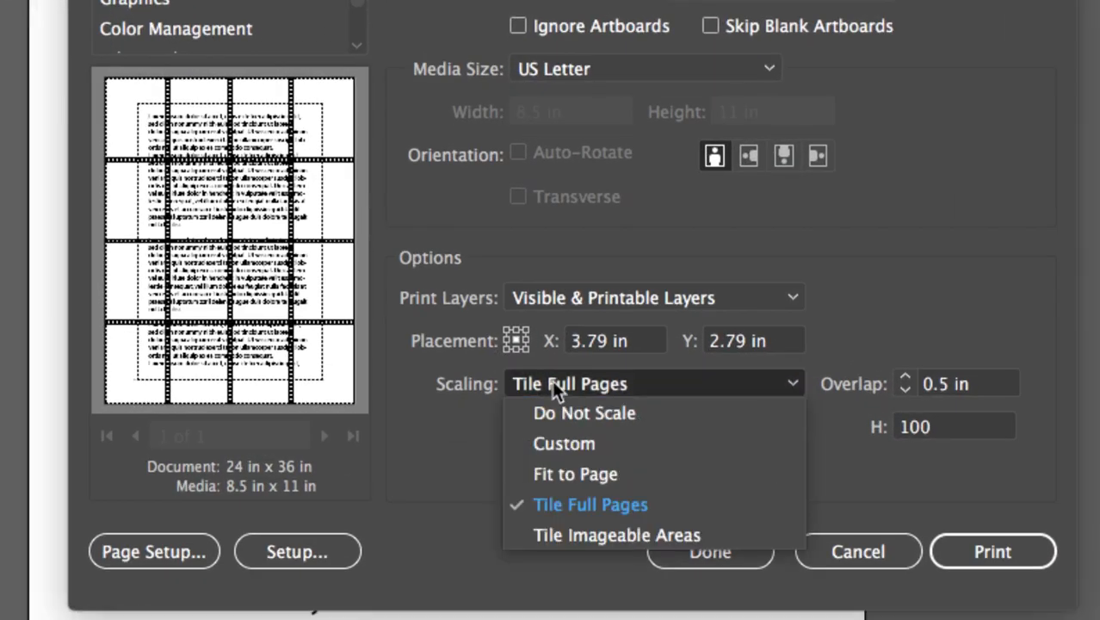
click(575, 504)
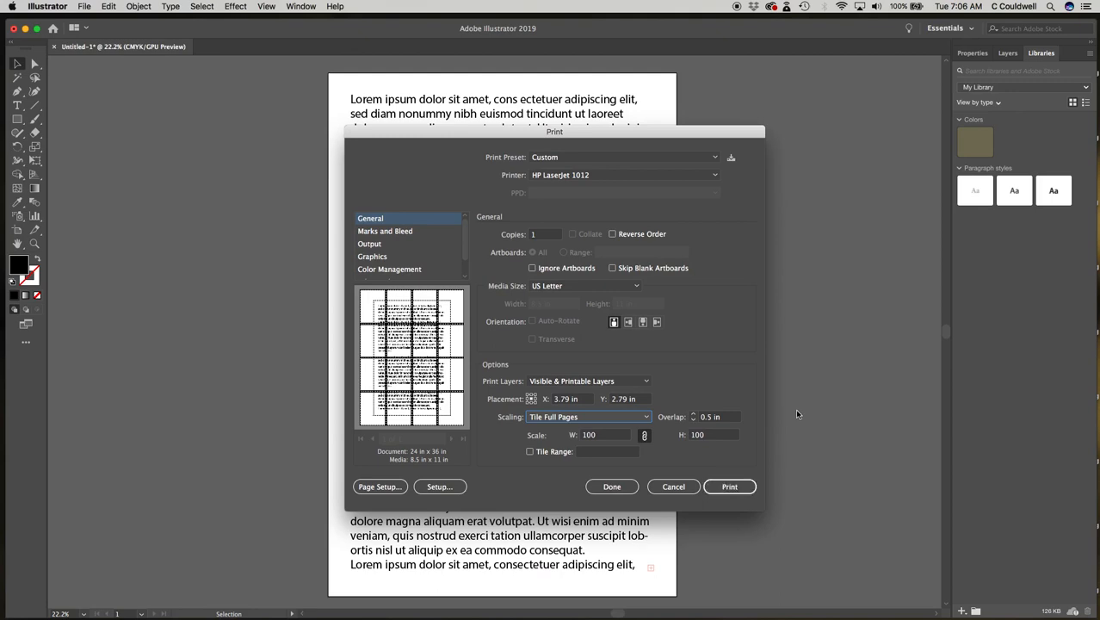
click(674, 488)
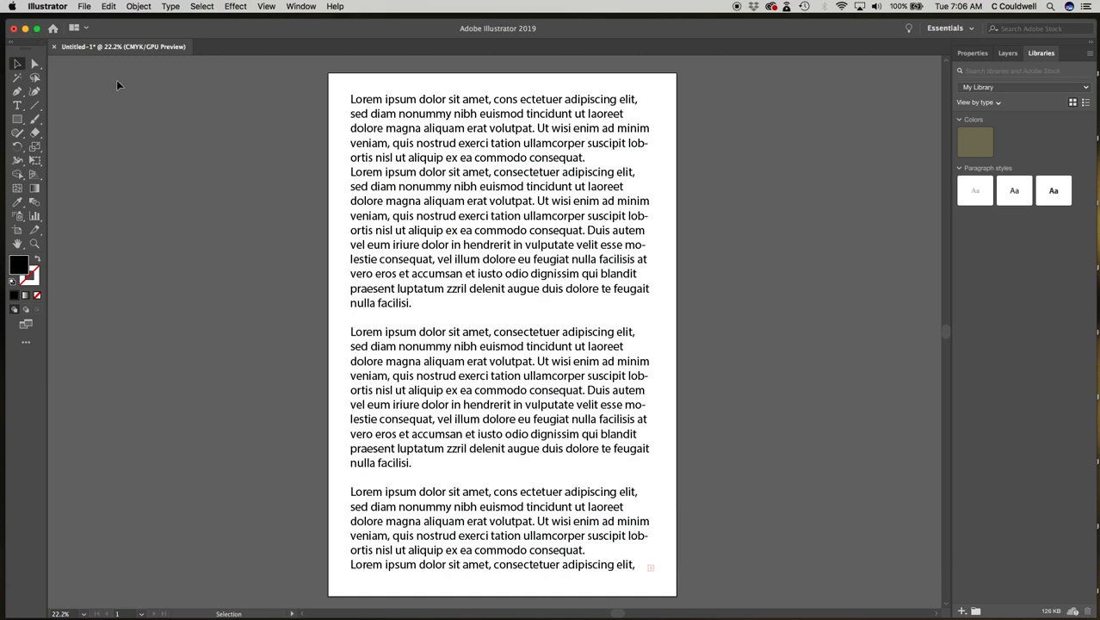
Switch back to the InDesign document and on to Acrobat
key(a)
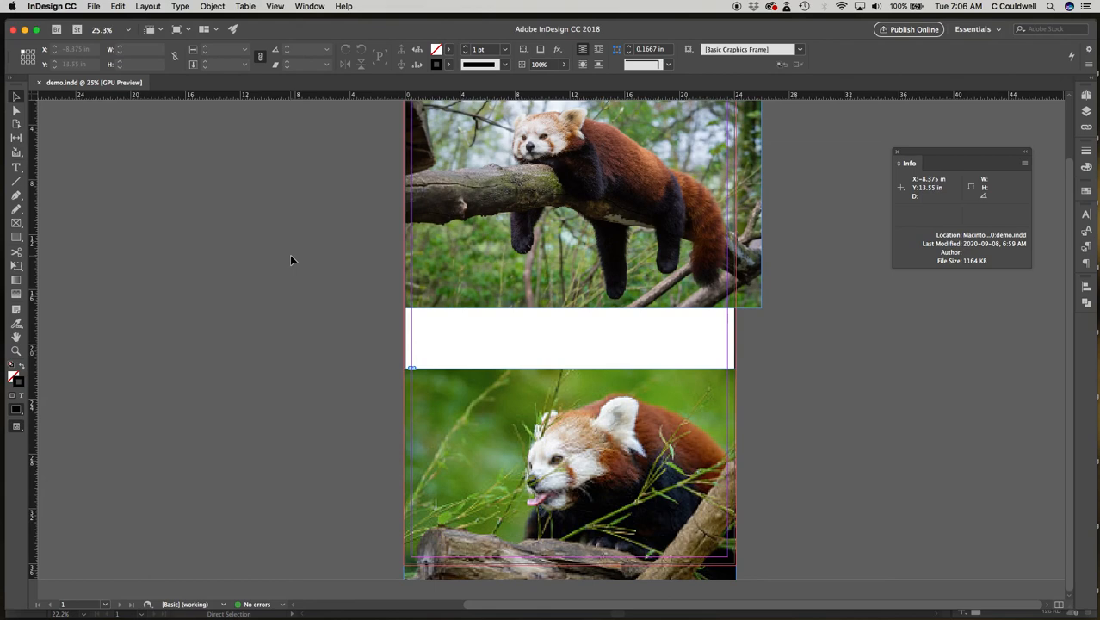
key(super+Tab)
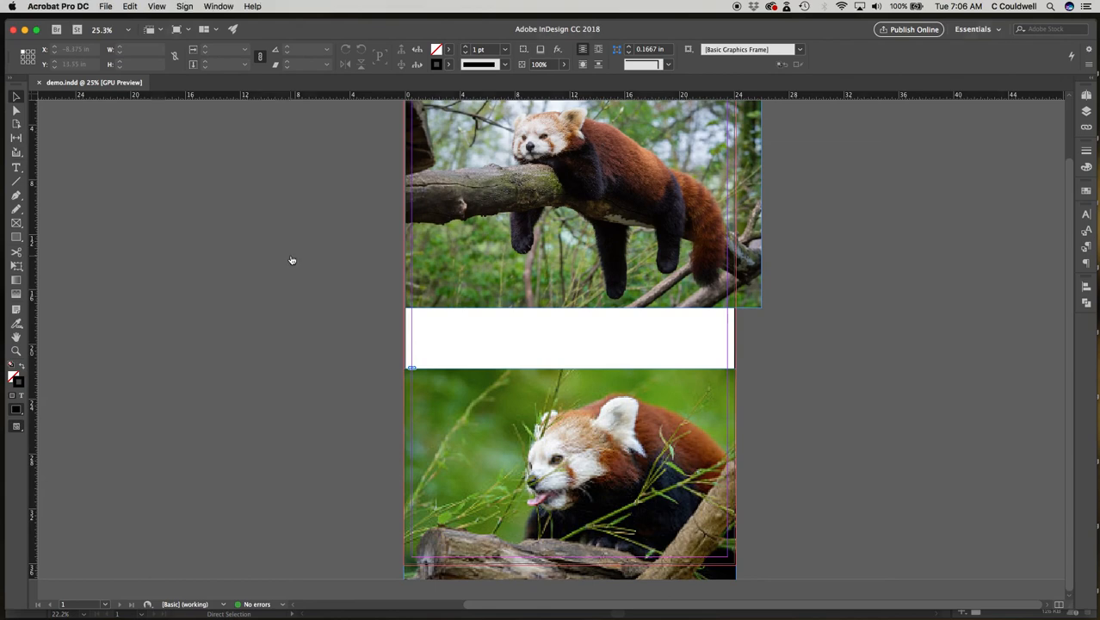